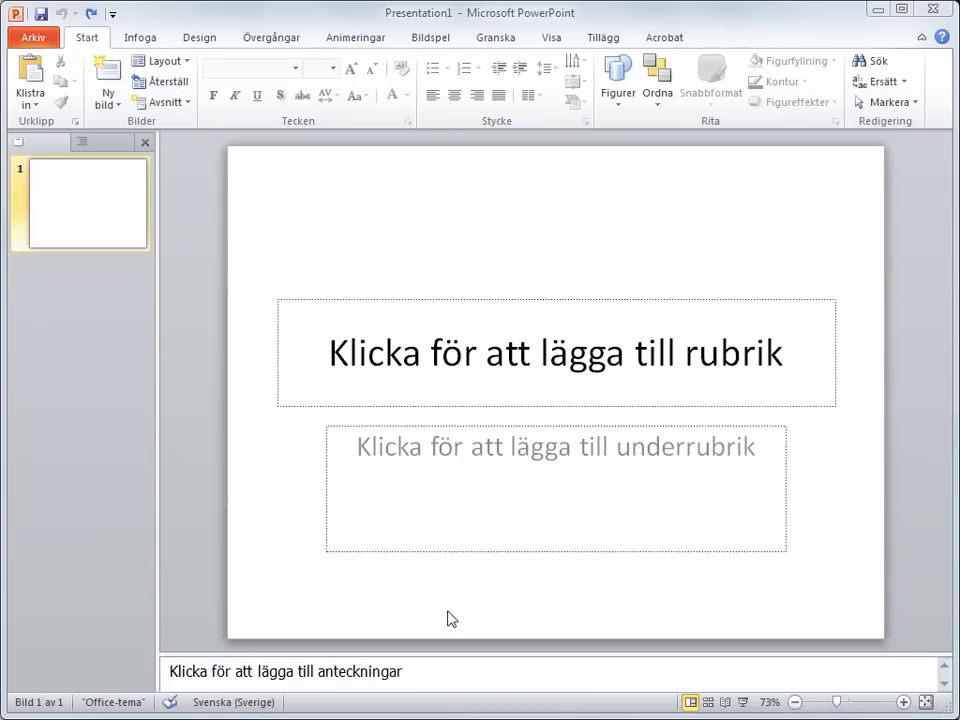
Add a second slide that uses the Två innehållsdelar layout.
left_click(119, 107)
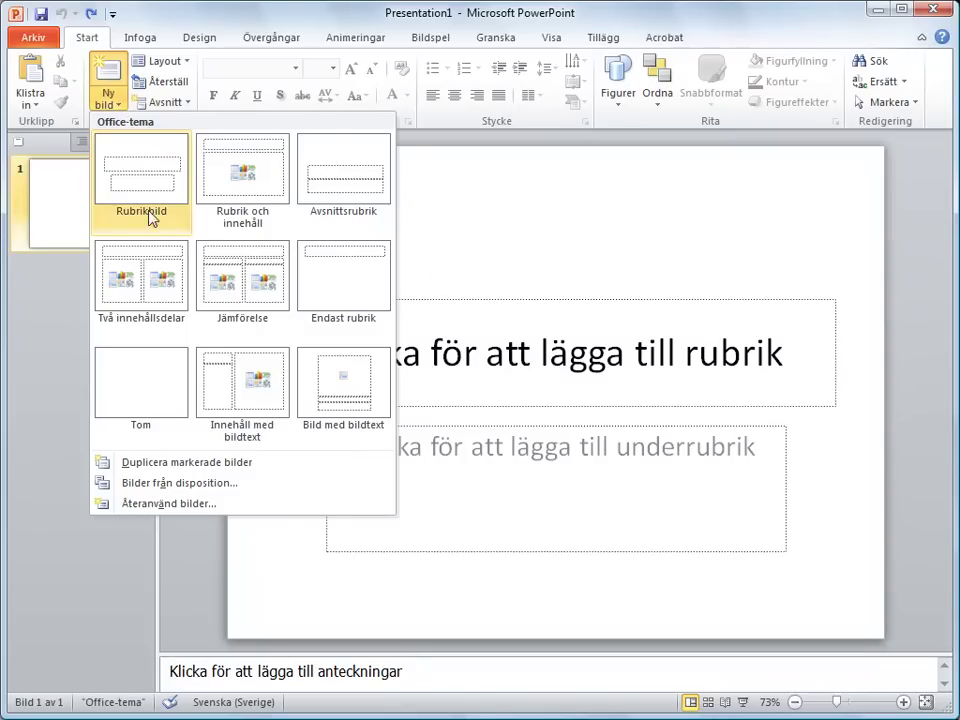
left_click(168, 279)
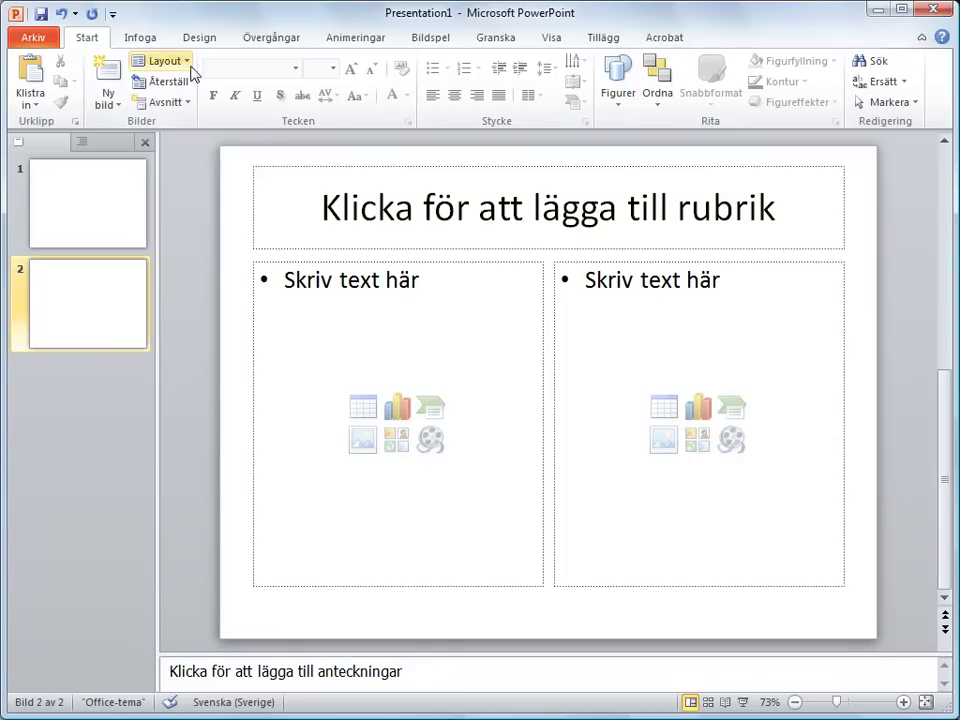
Switch slide 2 to the Rubrik och innehåll layout and confirm it in the layout list.
left_click(188, 66)
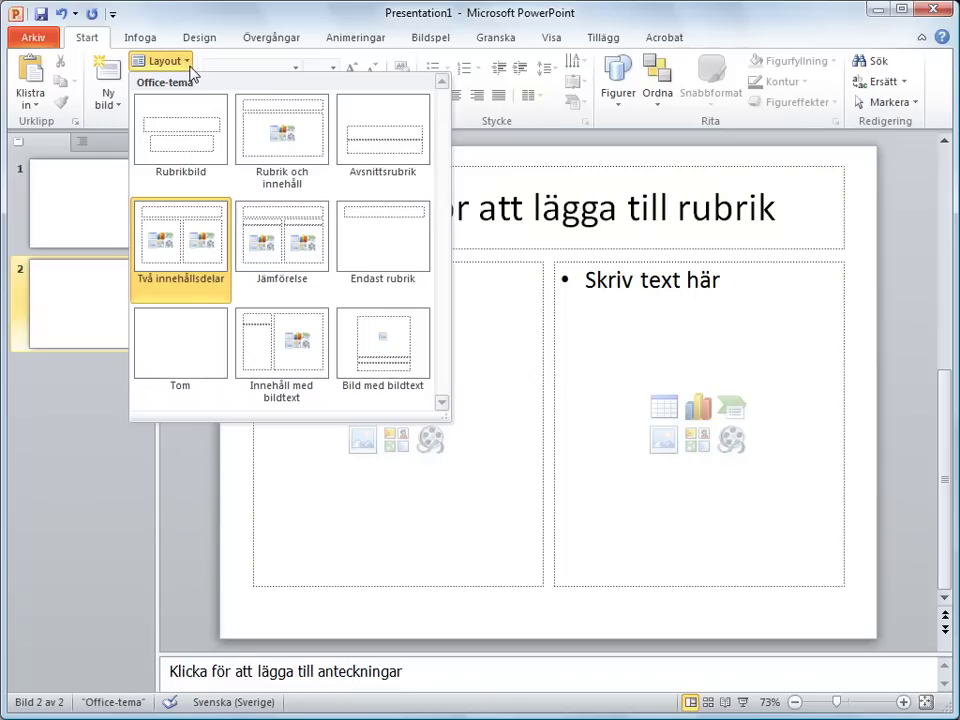
left_click(297, 143)
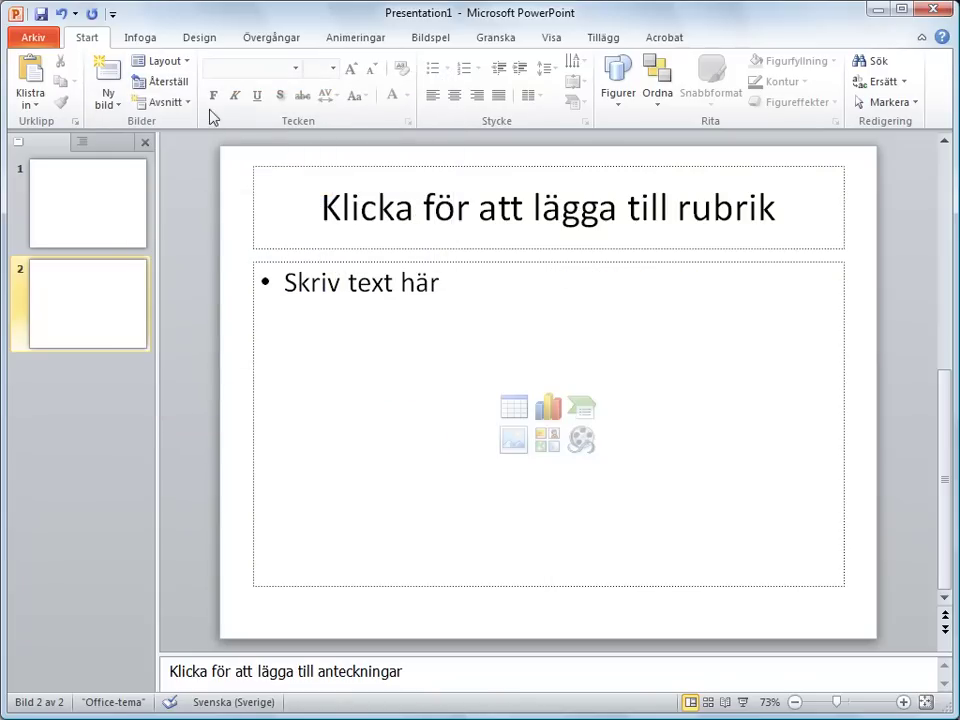
left_click(186, 66)
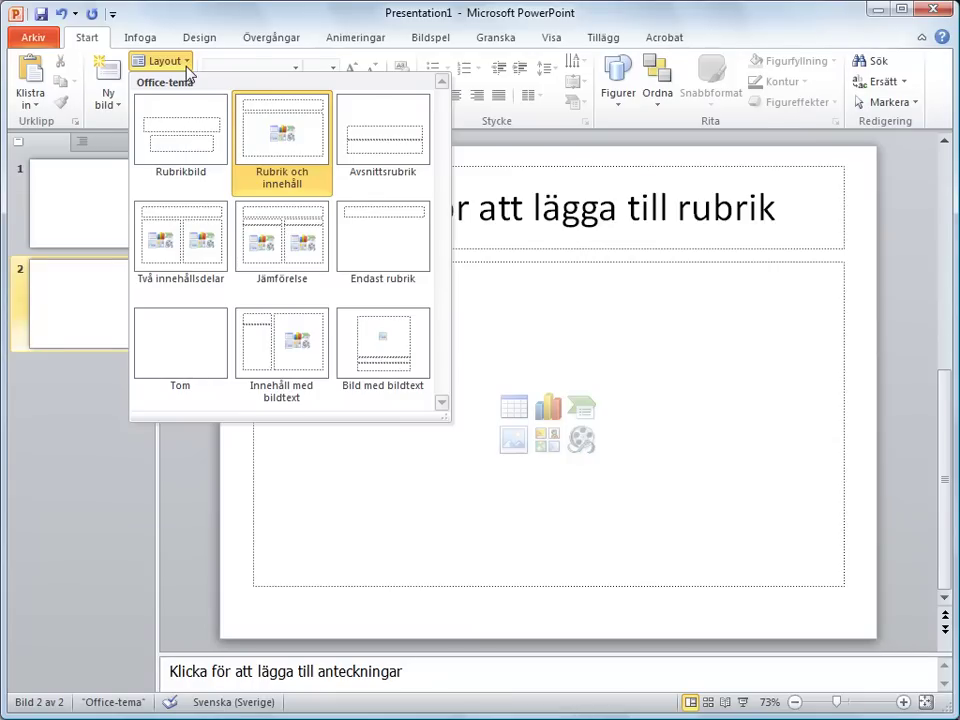
left_click(187, 70)
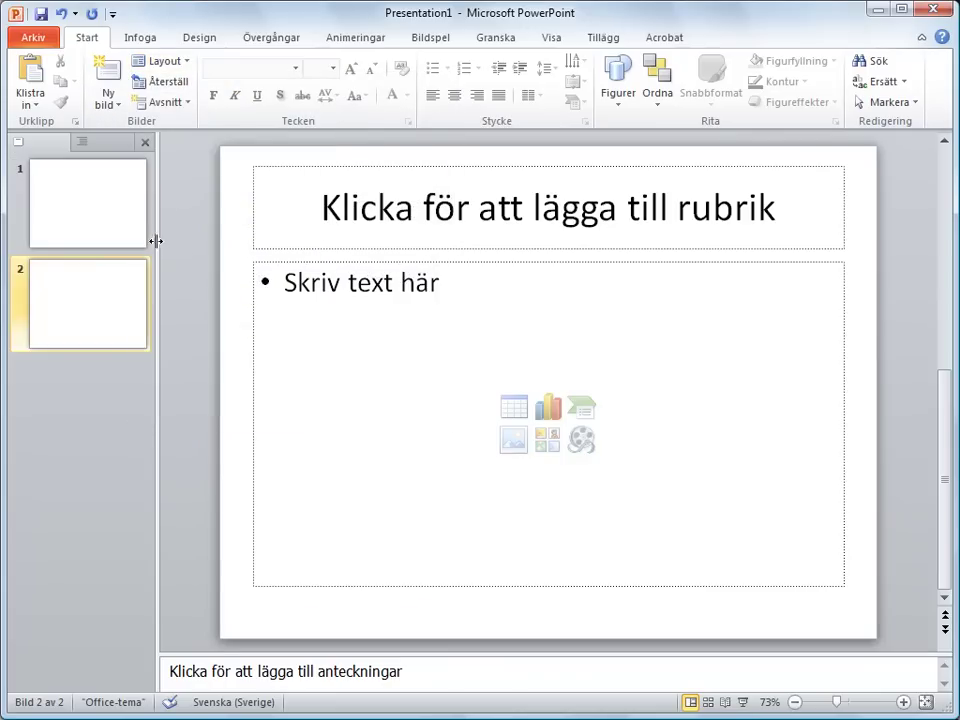
Apply the Flätat theme from the Design tab's full theme gallery.
left_click(206, 46)
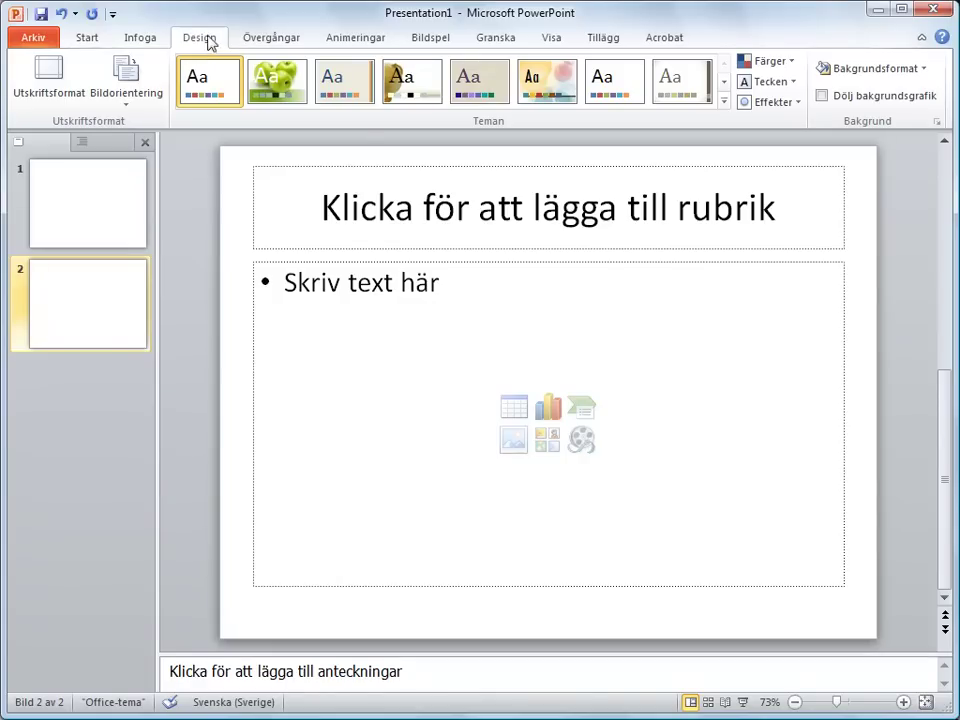
left_click(724, 103)
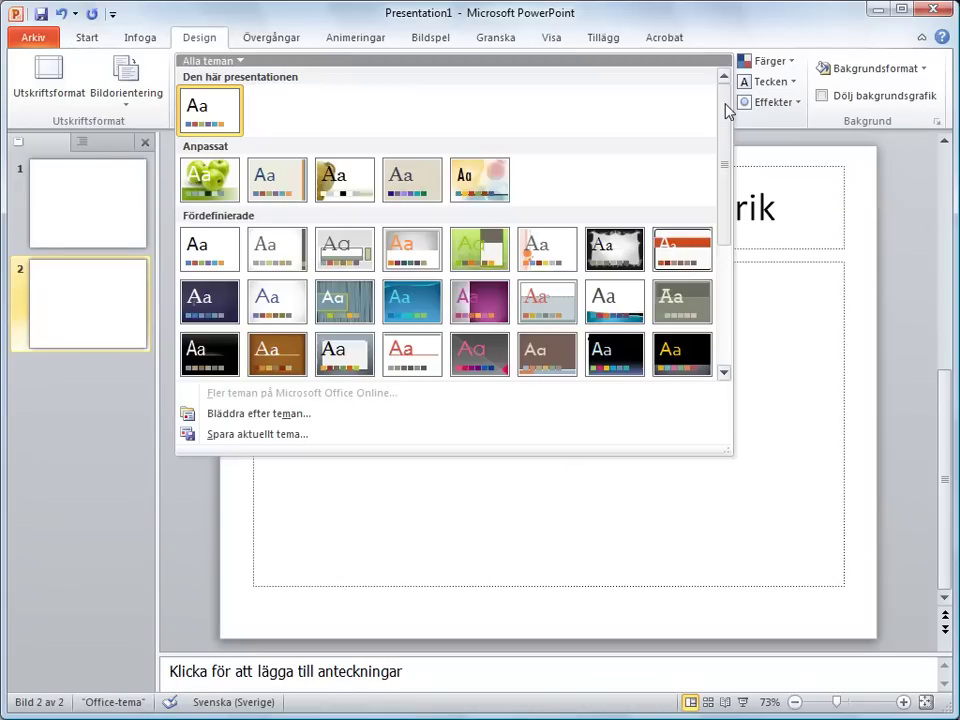
left_click(338, 305)
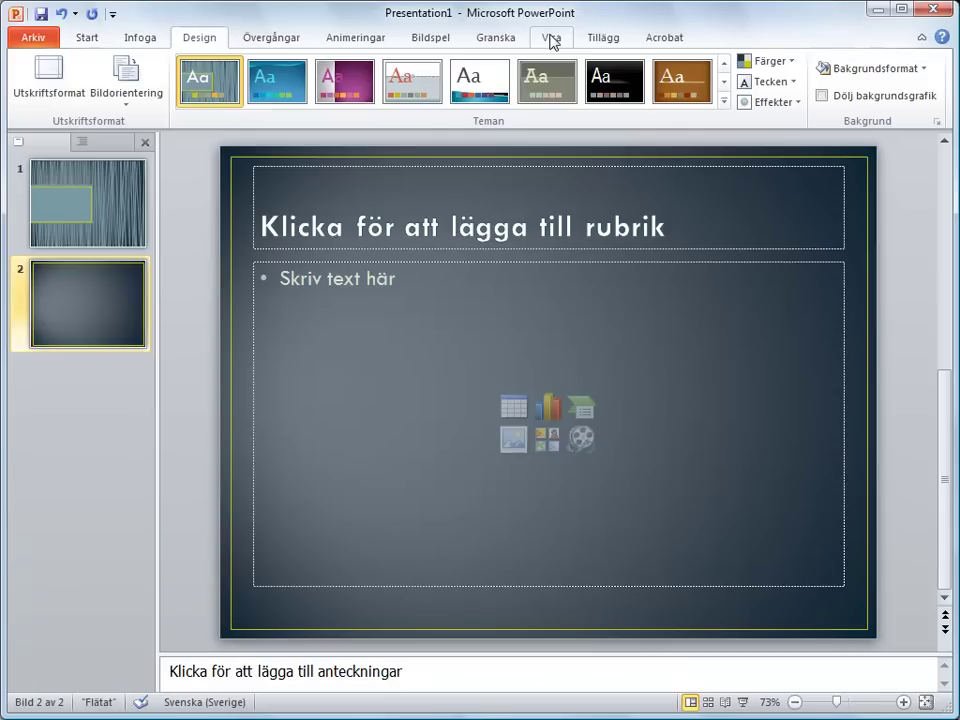
left_click(553, 41)
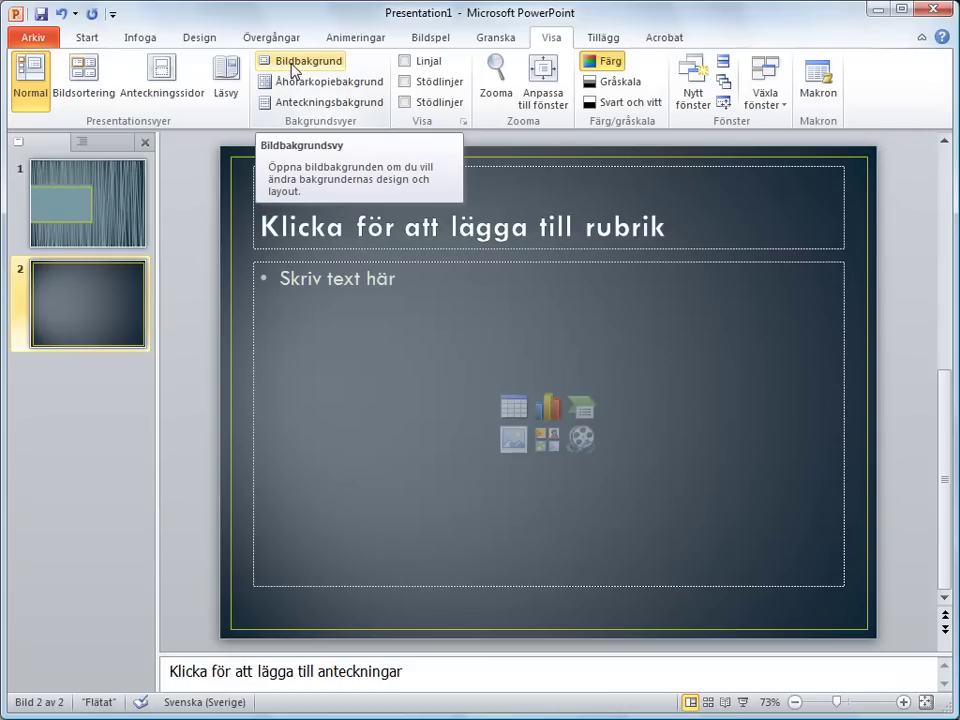
Enter Bildbakgrund view and select the top Flätat master slide.
left_click(293, 66)
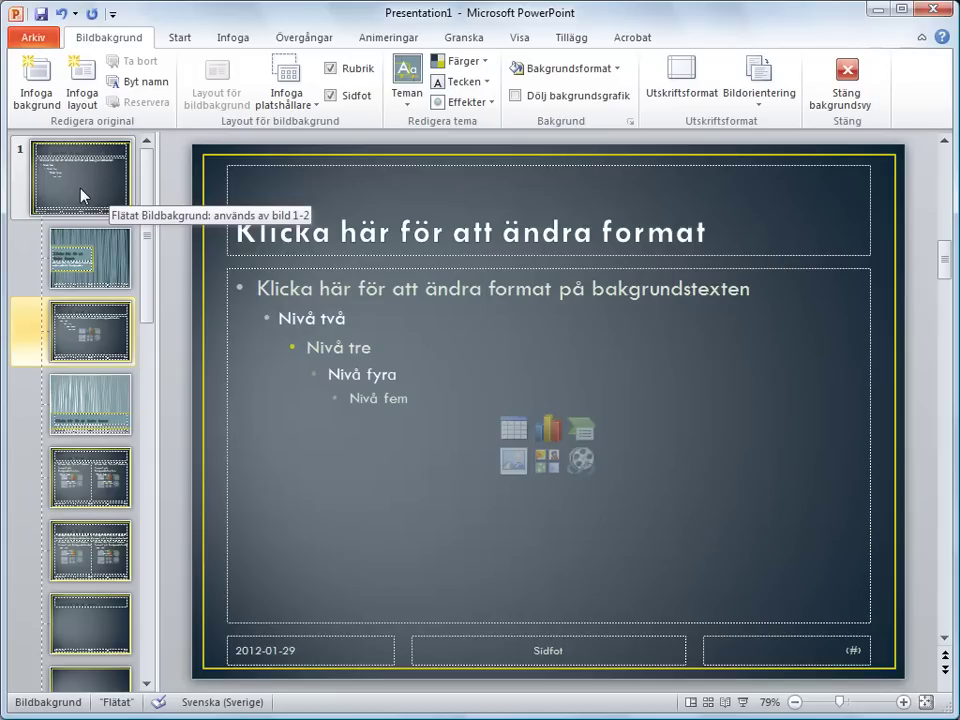
left_click(82, 195)
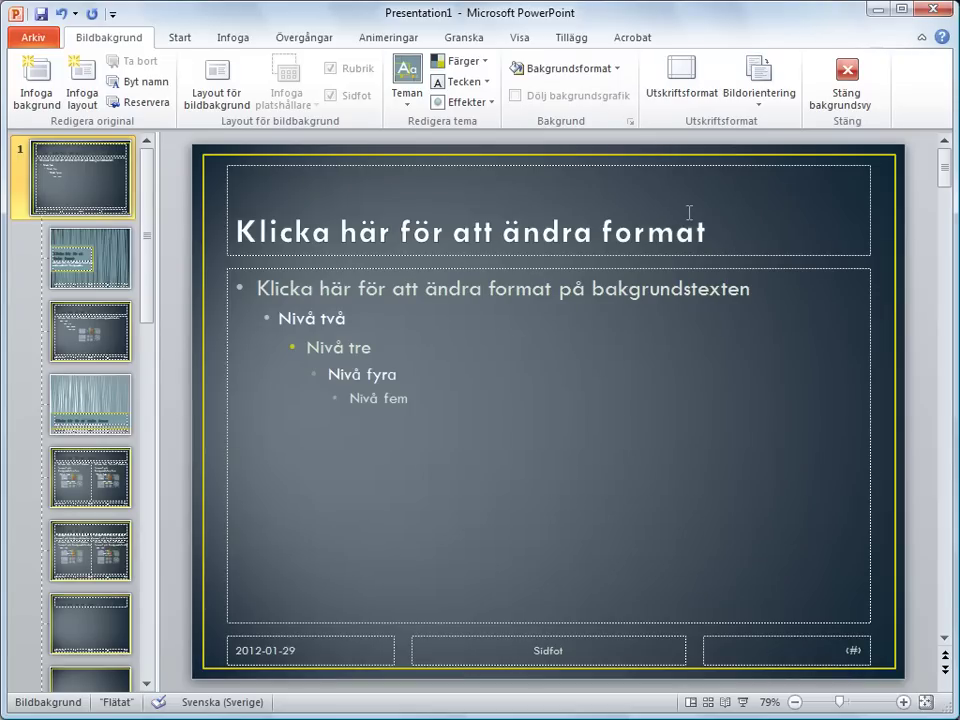
Give the Flätat master background style Format 2, then select its two-content layout.
left_click(622, 74)
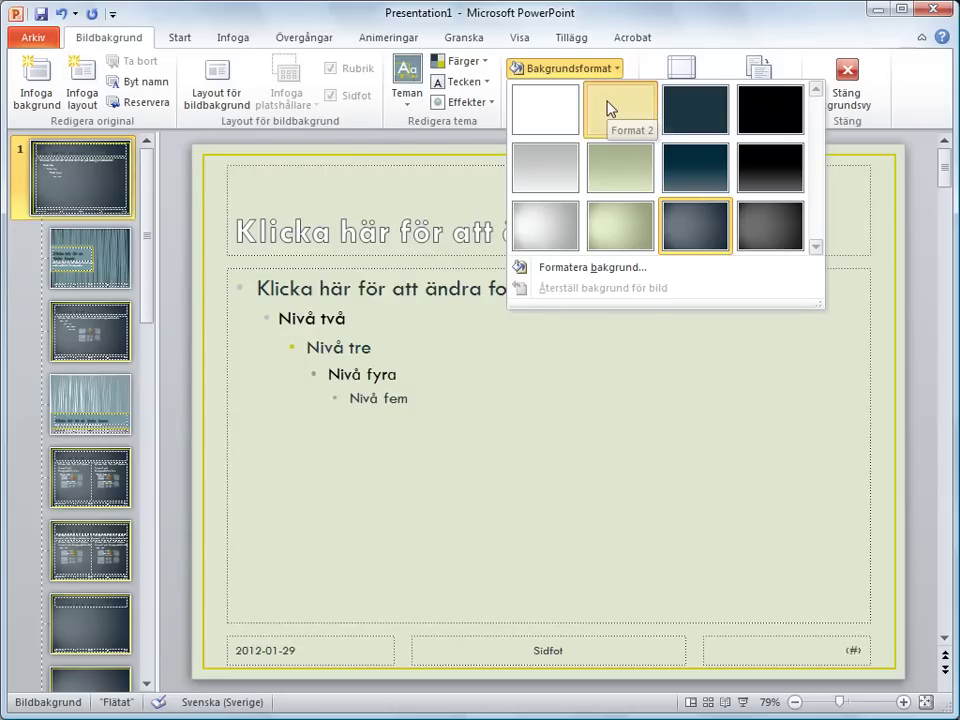
left_click(611, 108)
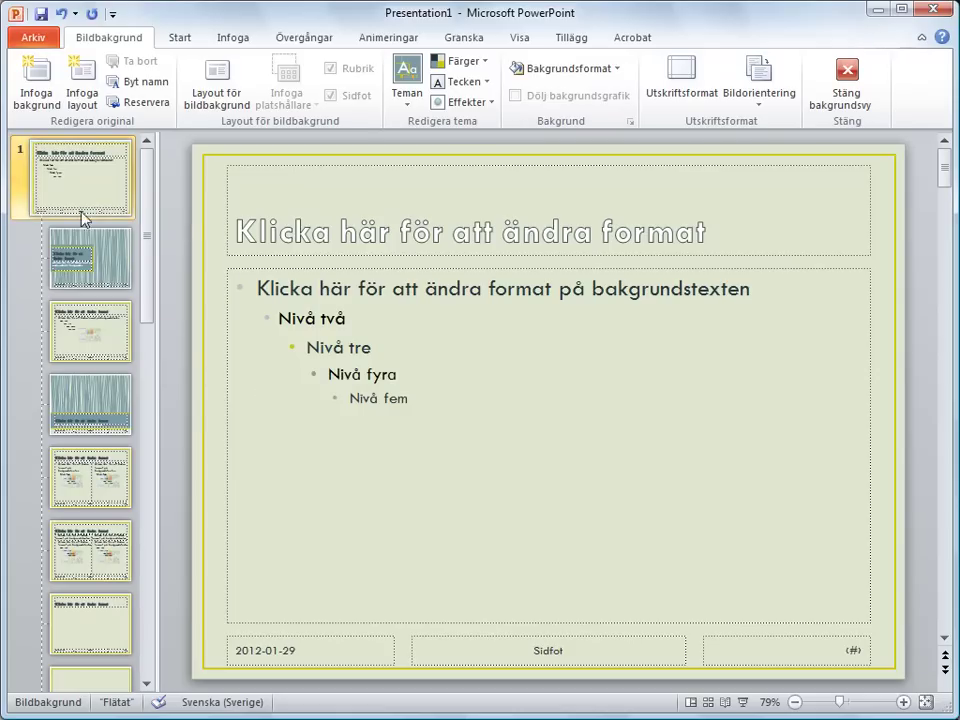
left_click(77, 272)
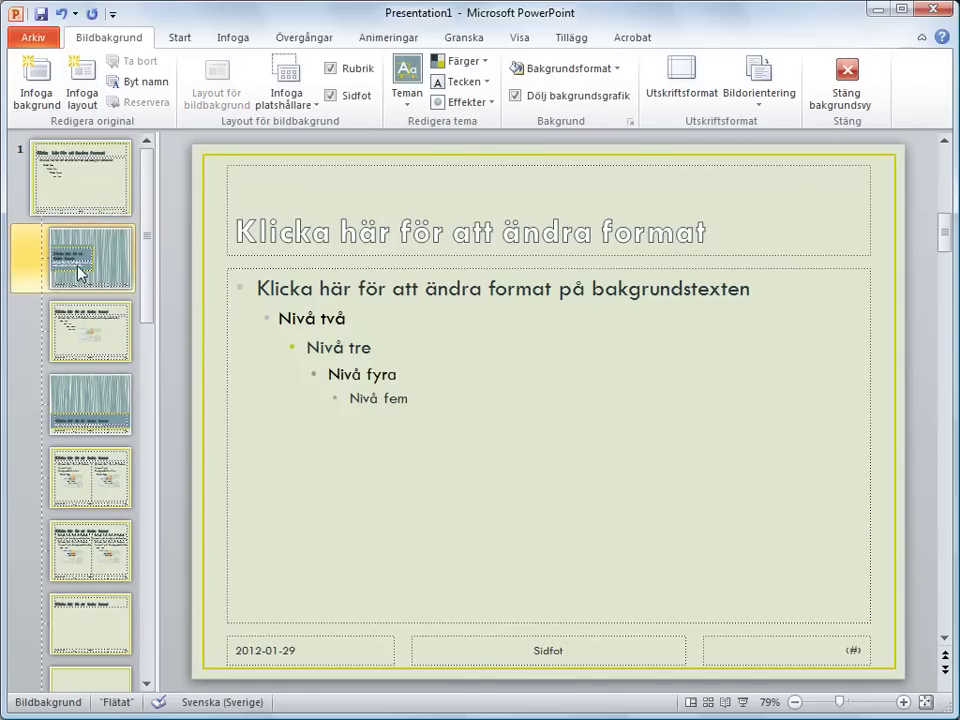
left_click(85, 335)
left_click(93, 405)
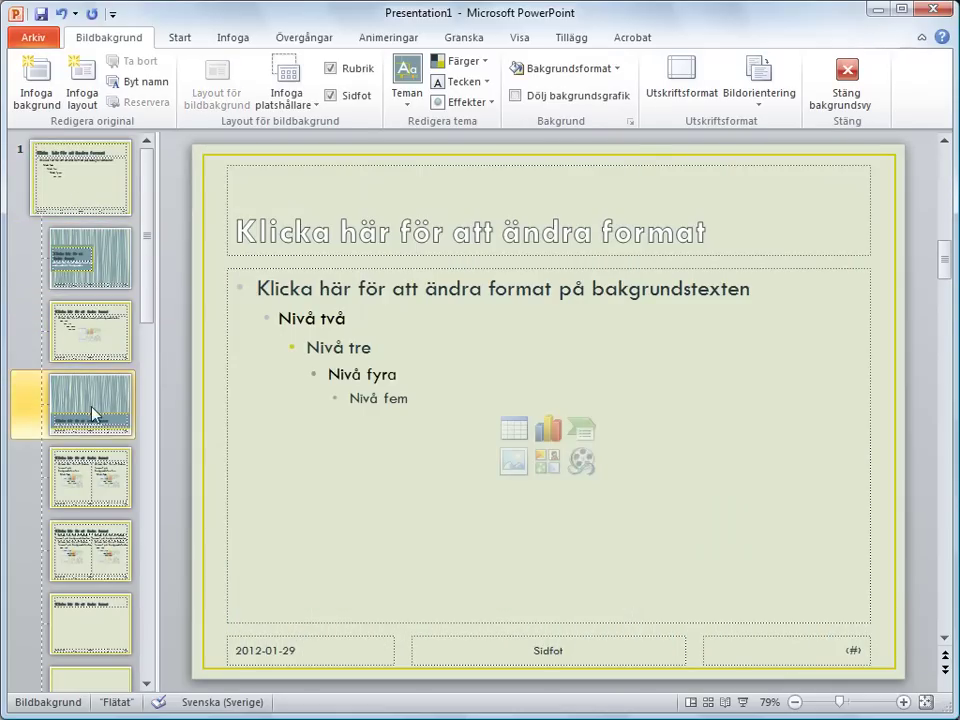
left_click(88, 490)
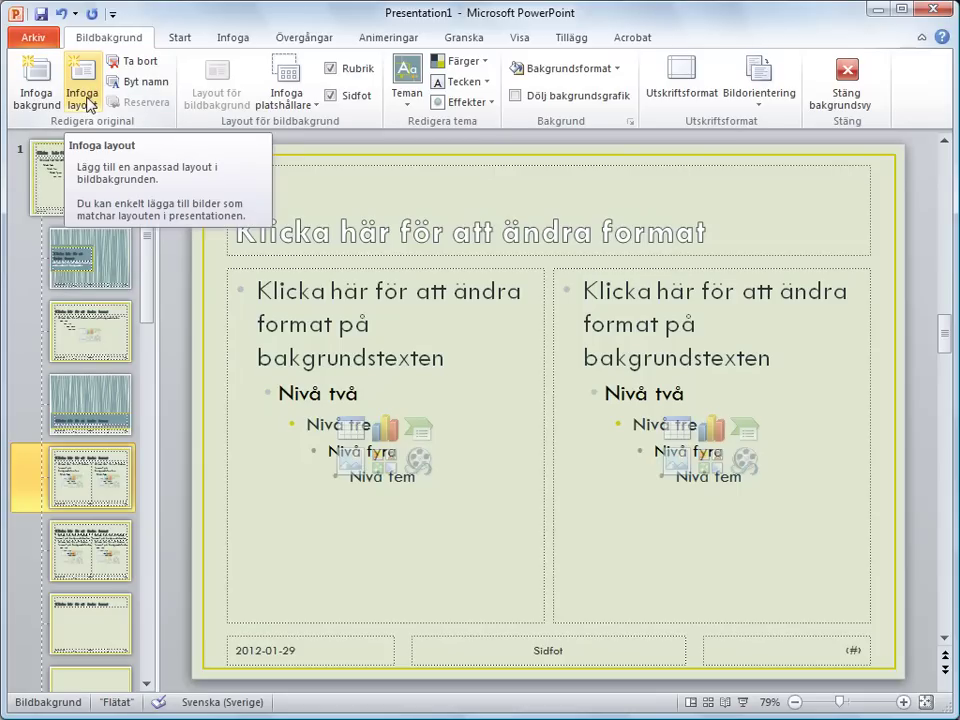
Insert a new custom master layout and delete its three footer placeholders.
left_click(84, 97)
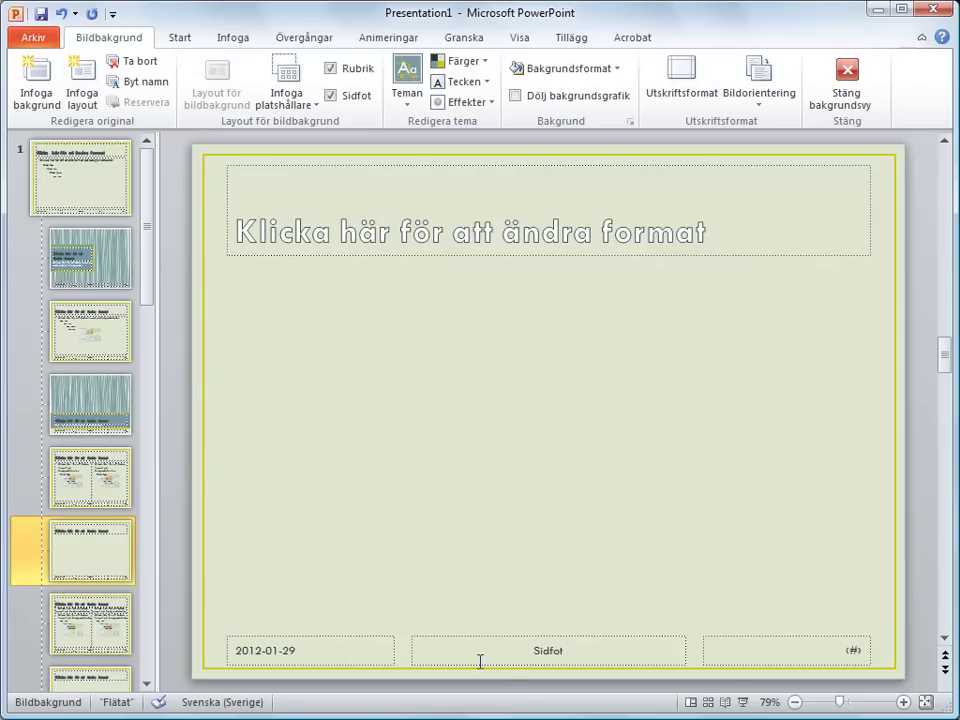
mouse_move(201, 609)
left_mouse_down()
mouse_move(772, 689)
mouse_move(895, 686)
left_mouse_up()
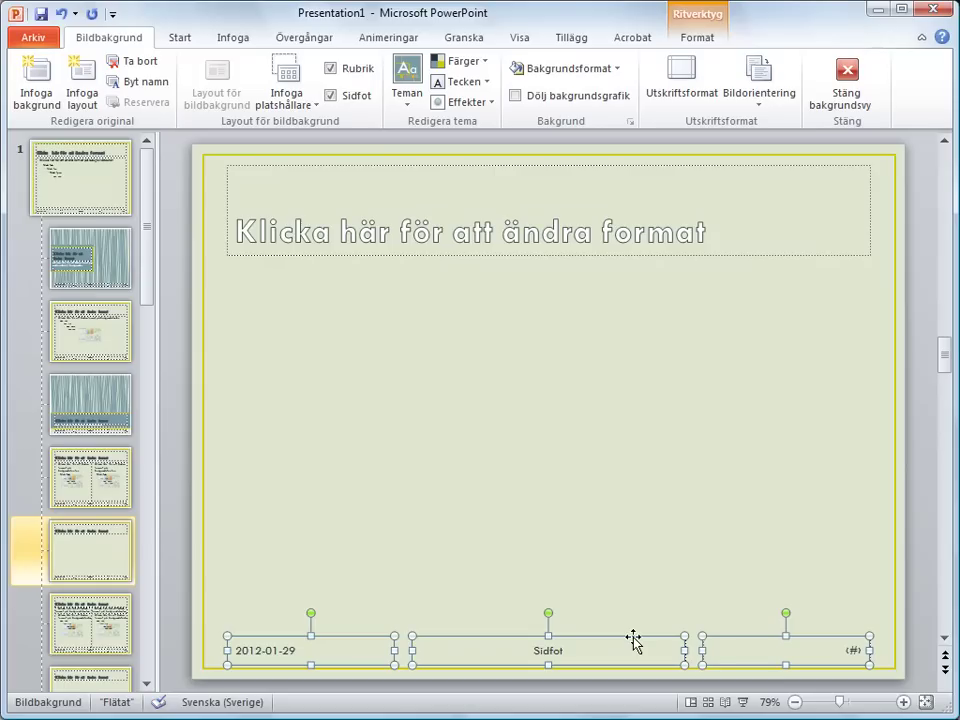
key("Delete")
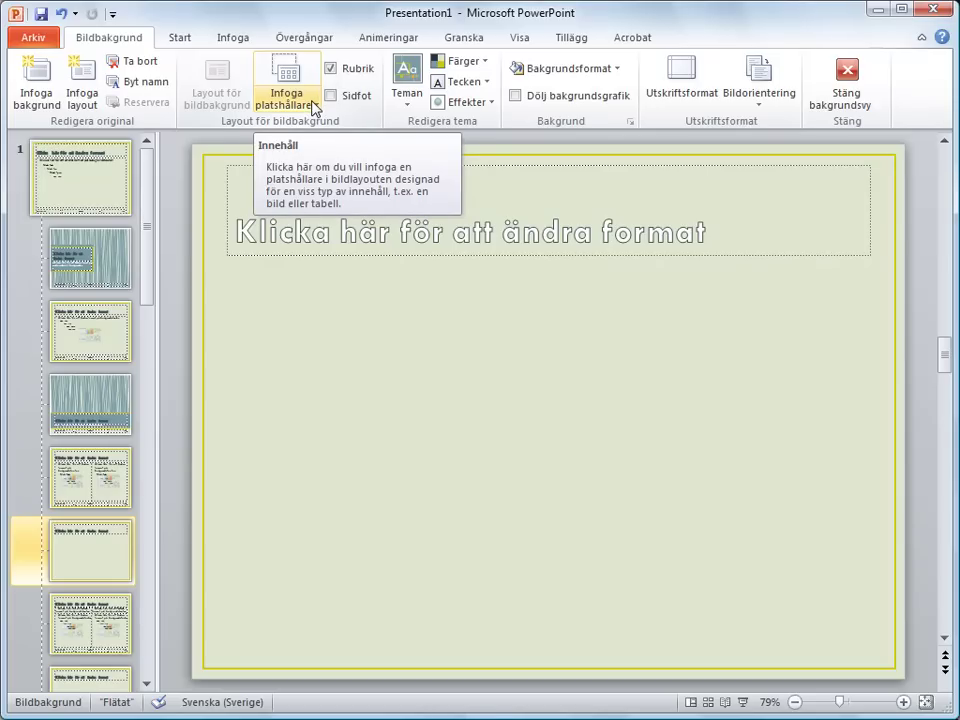
Draw a text placeholder covering the left half of the custom layout.
left_click(314, 108)
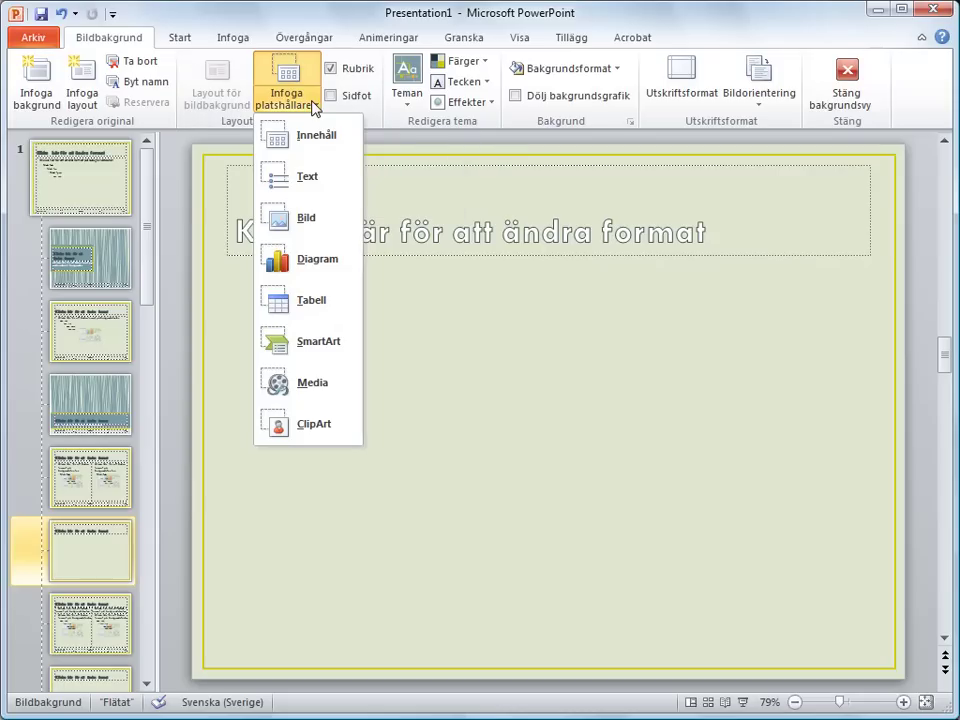
left_click(305, 180)
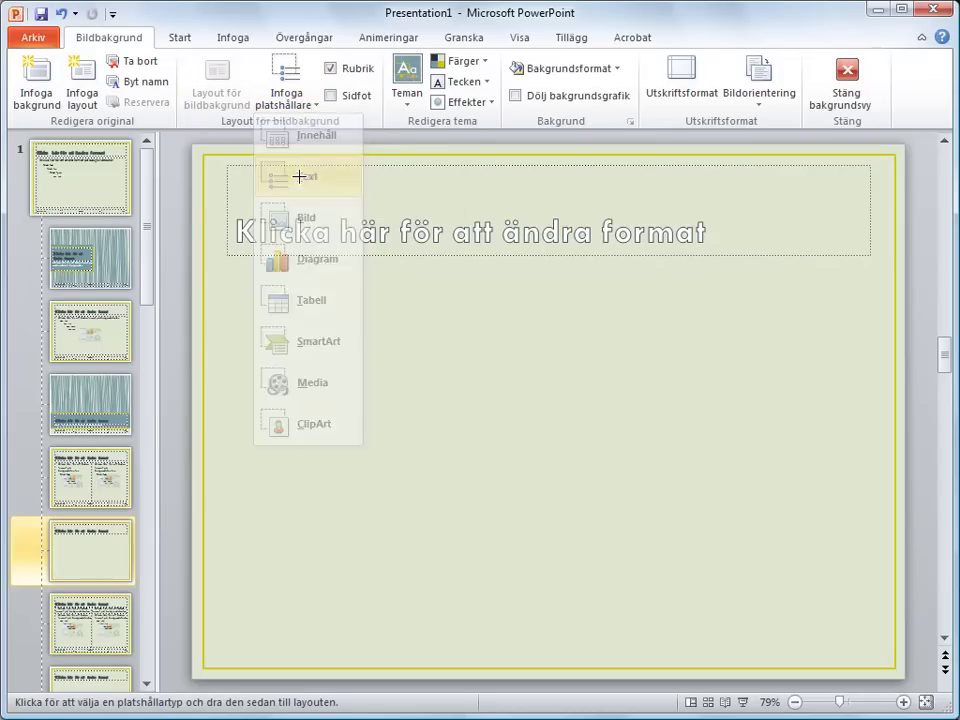
mouse_move(229, 261)
left_mouse_down()
mouse_move(432, 453)
mouse_move(540, 606)
mouse_move(534, 660)
left_mouse_up()
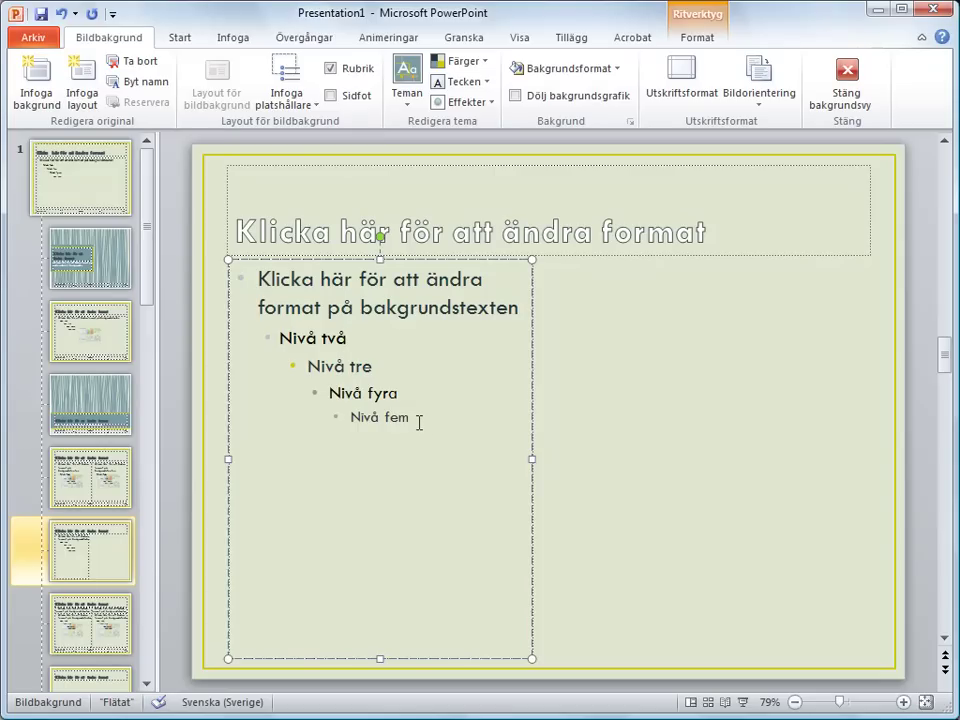
Set the placeholder's body text to no bullets (Punktlista > Ingen).
left_click_drag(419, 422, 267, 287)
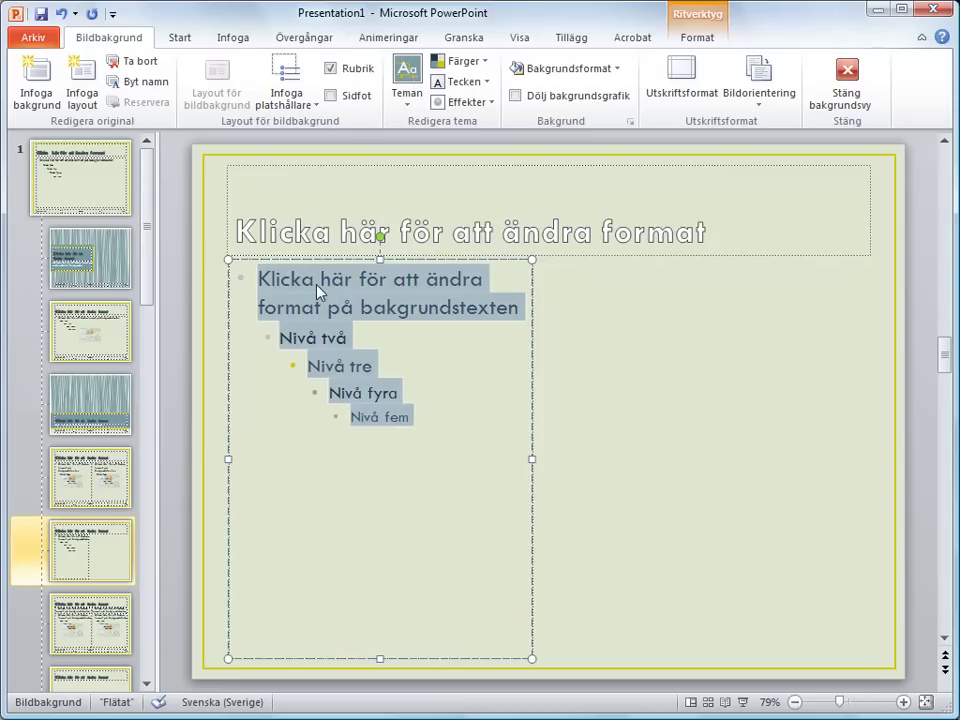
right_click(318, 291)
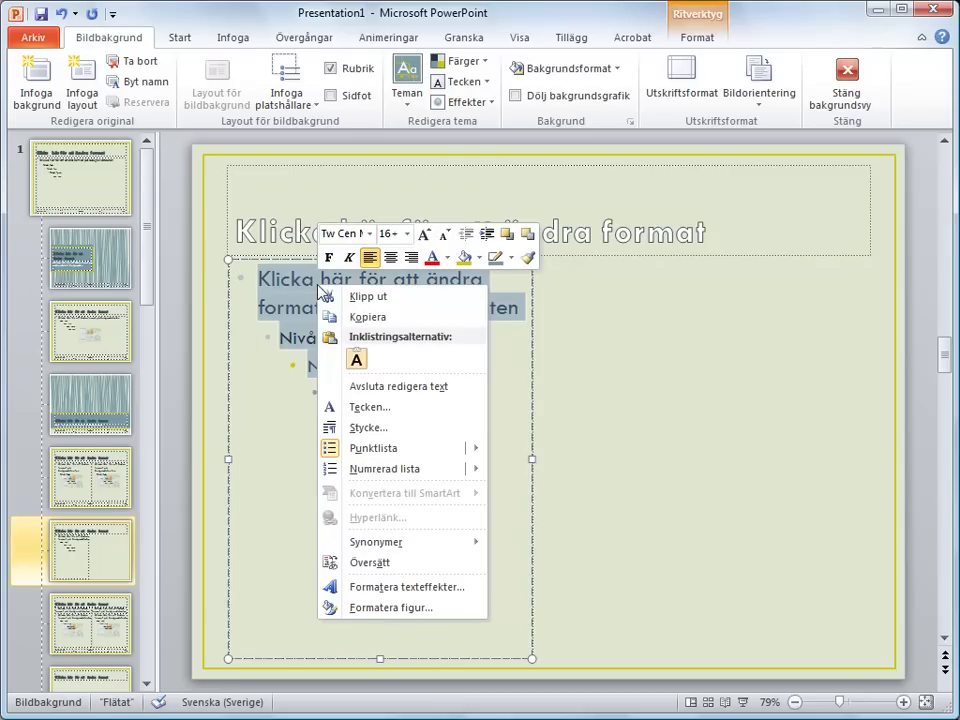
left_click(368, 455)
left_click(395, 352)
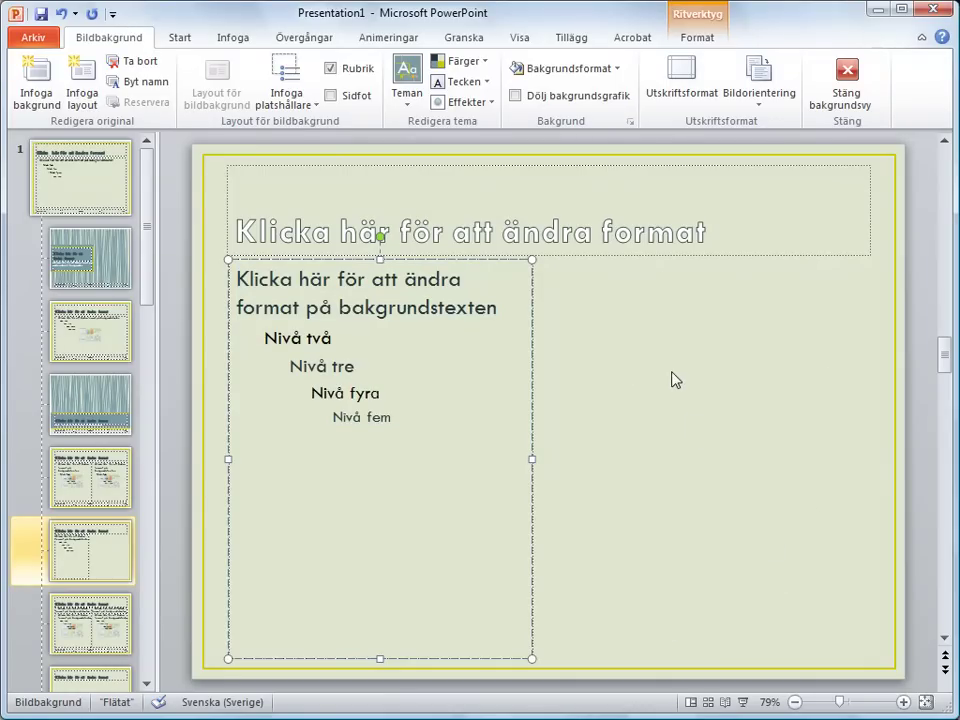
left_click(313, 106)
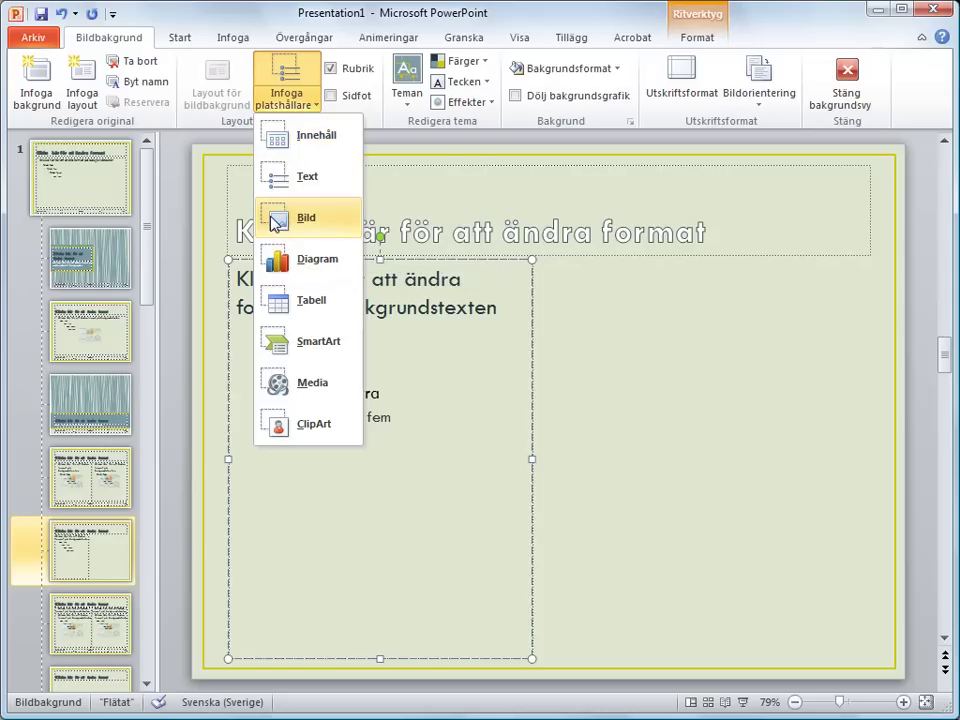
Draw a large picture placeholder at upper right and a second one below it.
left_click(271, 216)
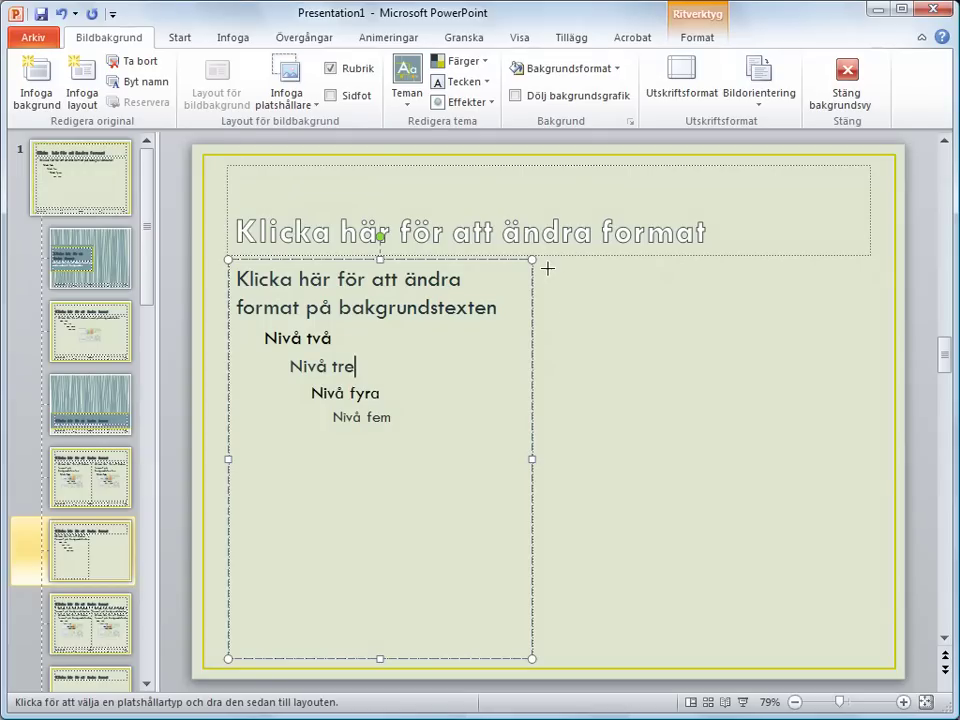
left_click_drag(540, 261, 868, 434)
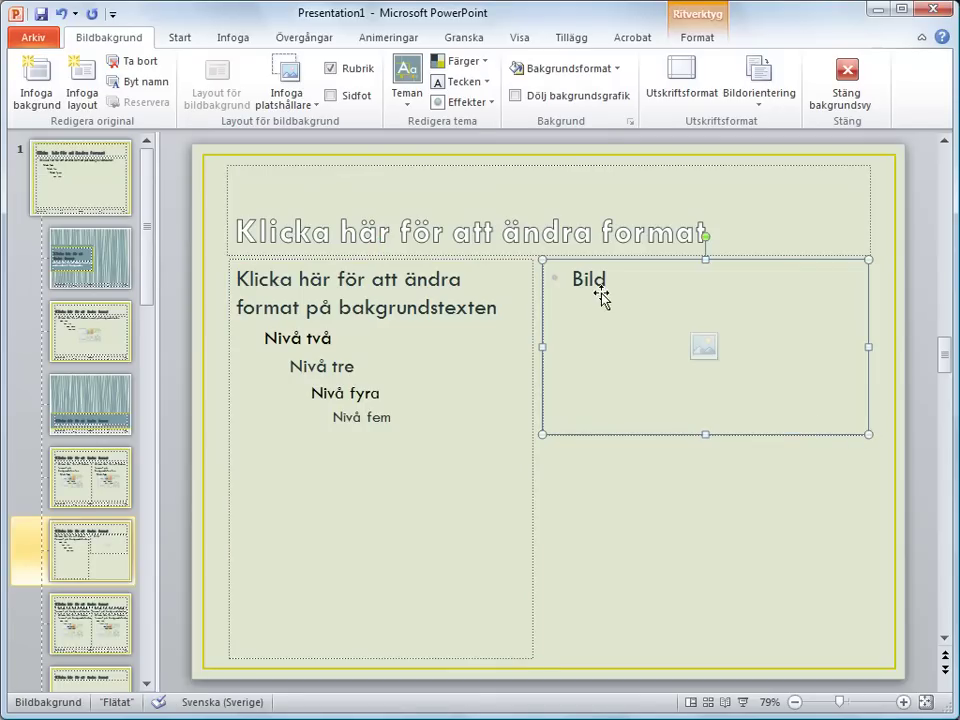
left_click(287, 92)
left_click(306, 216)
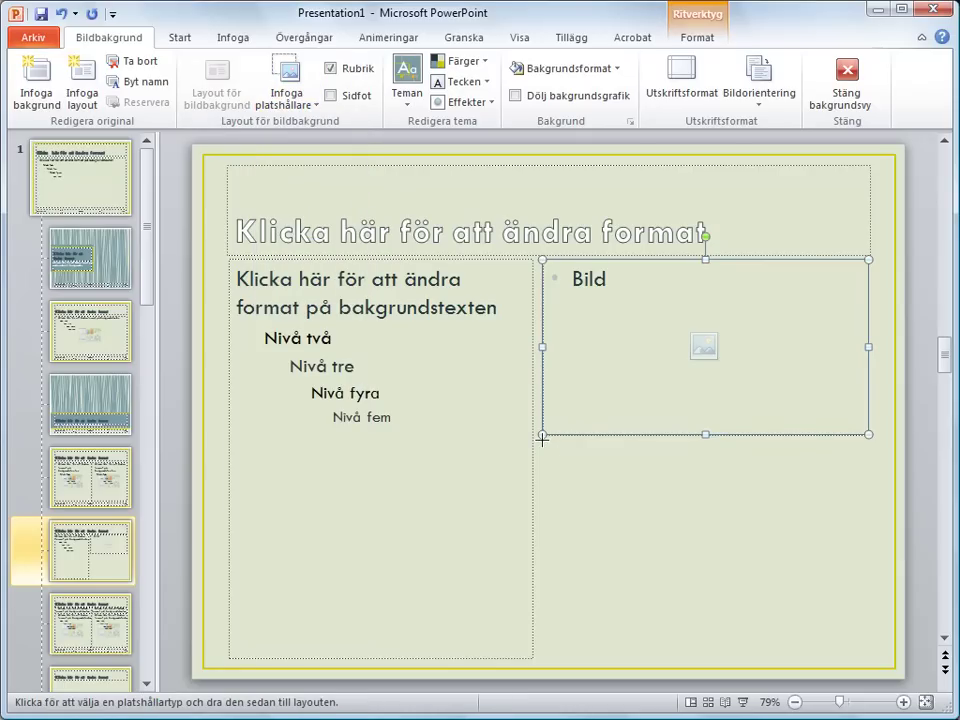
left_click_drag(551, 454, 706, 536)
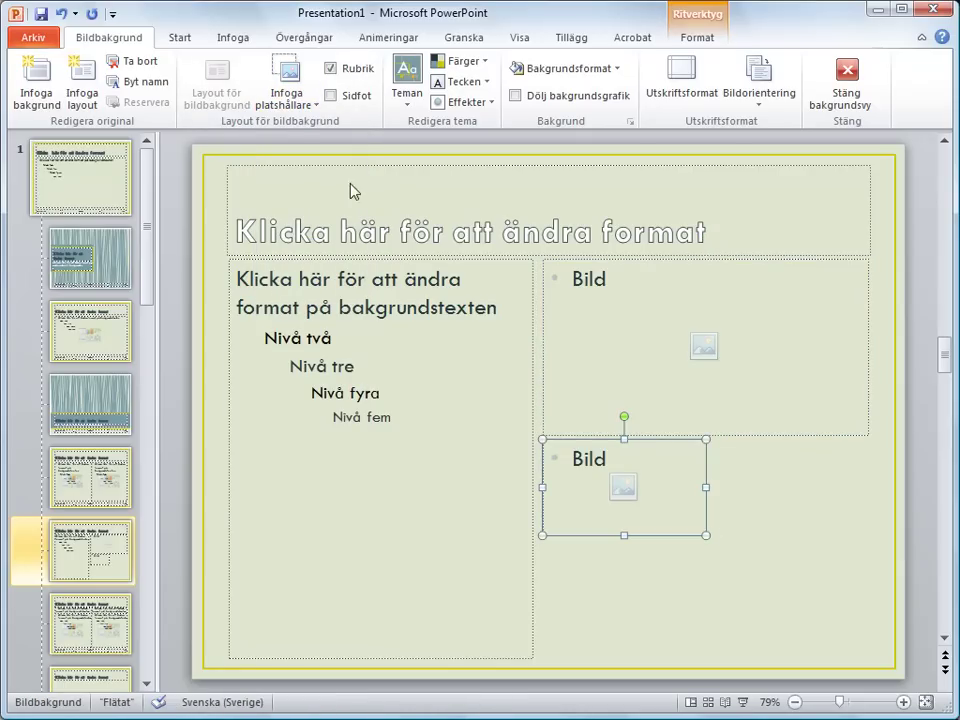
Add a picture placeholder beside the lower one and a wide one across the bottom, adjusting its height.
left_click(303, 104)
left_click(302, 217)
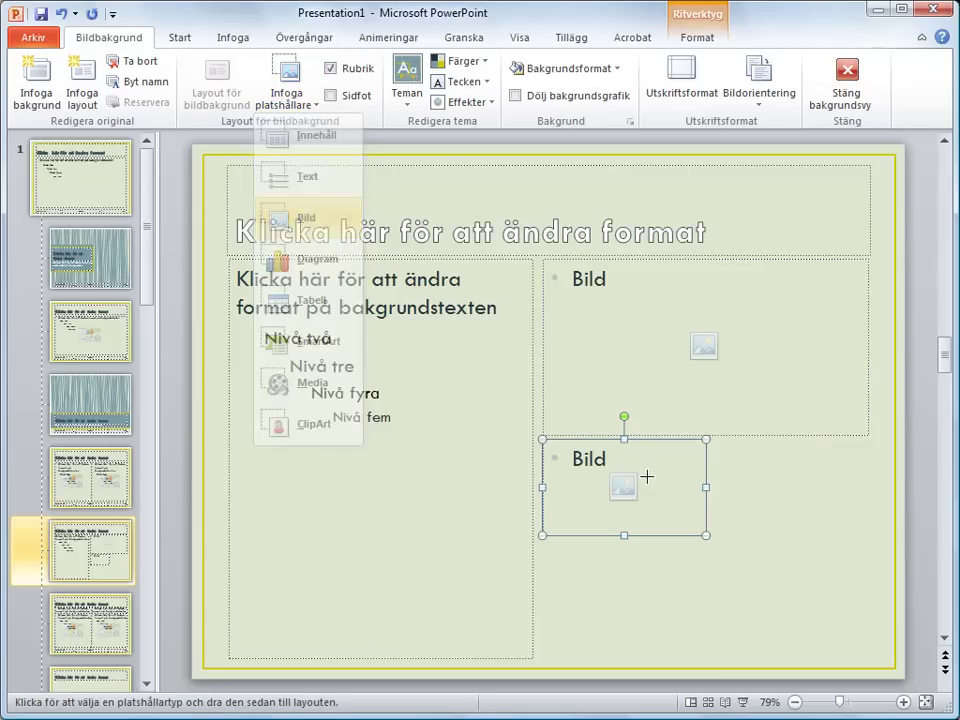
left_click_drag(711, 439, 868, 540)
left_click(303, 100)
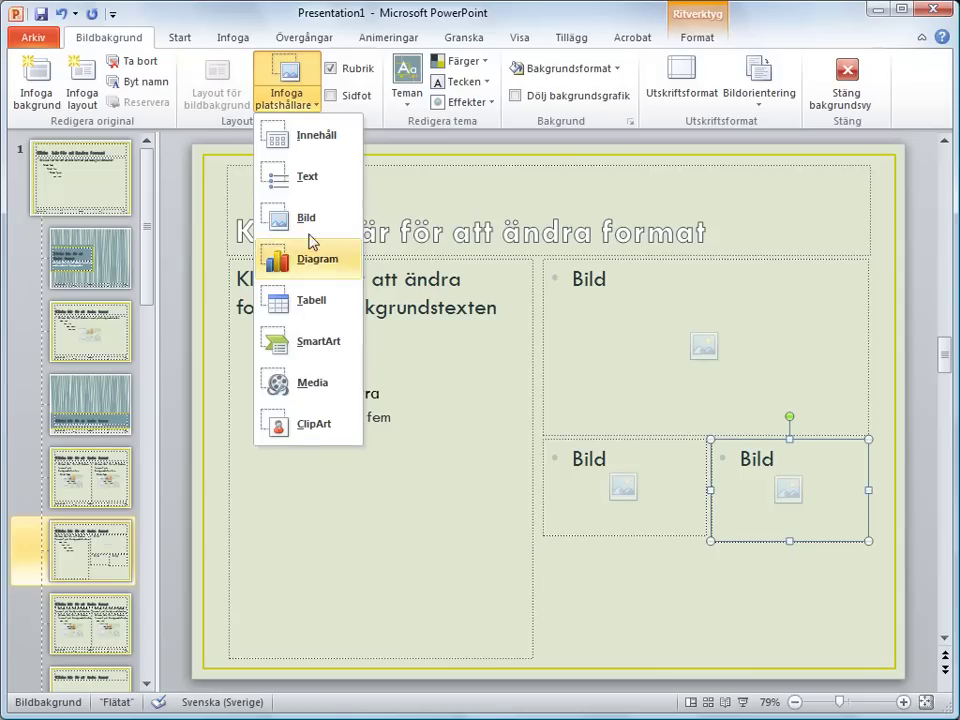
left_click(328, 259)
left_click_drag(543, 540, 874, 665)
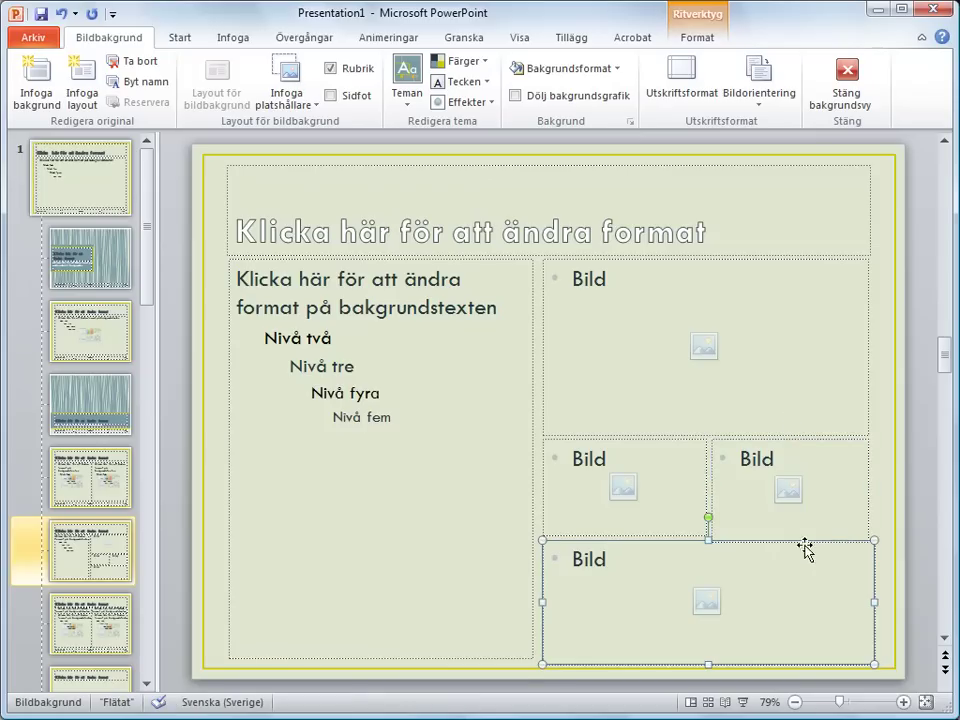
left_click_drag(789, 537, 789, 535)
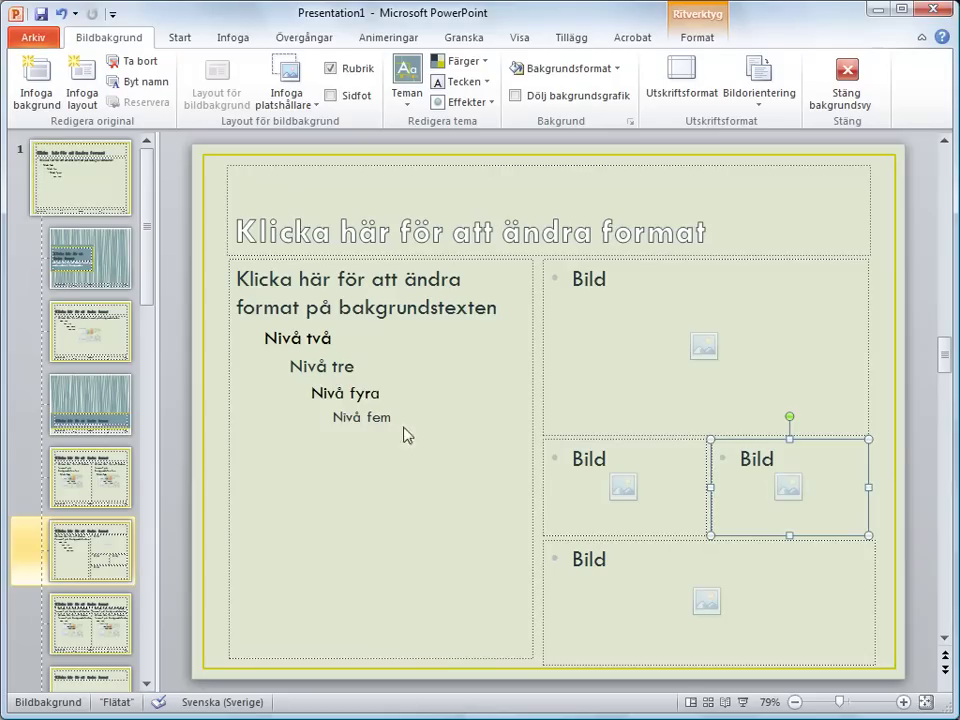
left_click(104, 566)
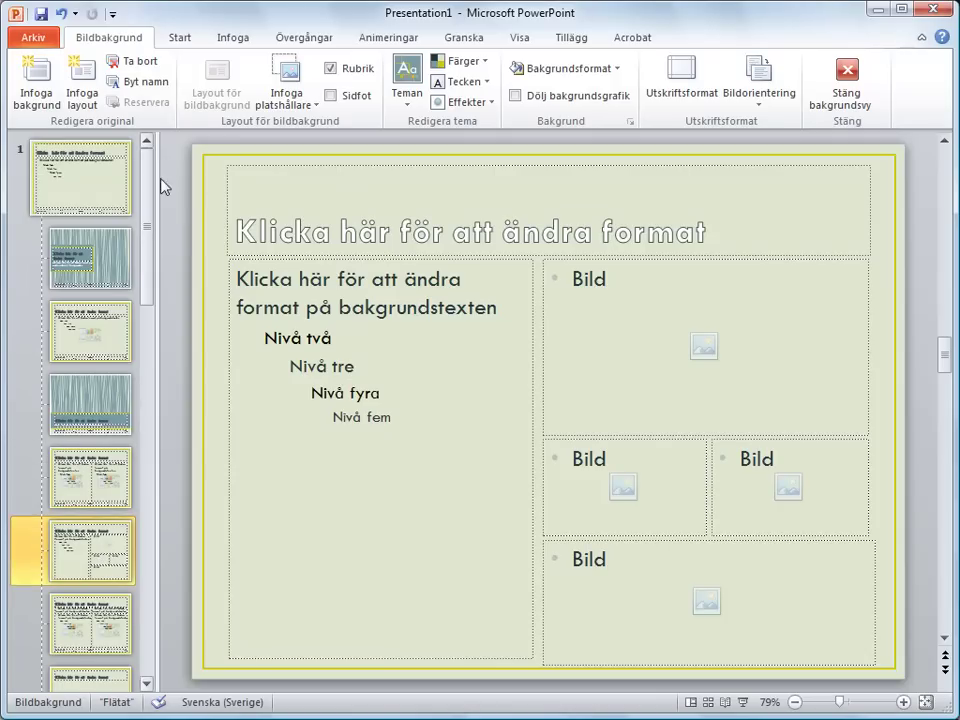
Rename the custom layout to Fyra bilder.
left_click(143, 82)
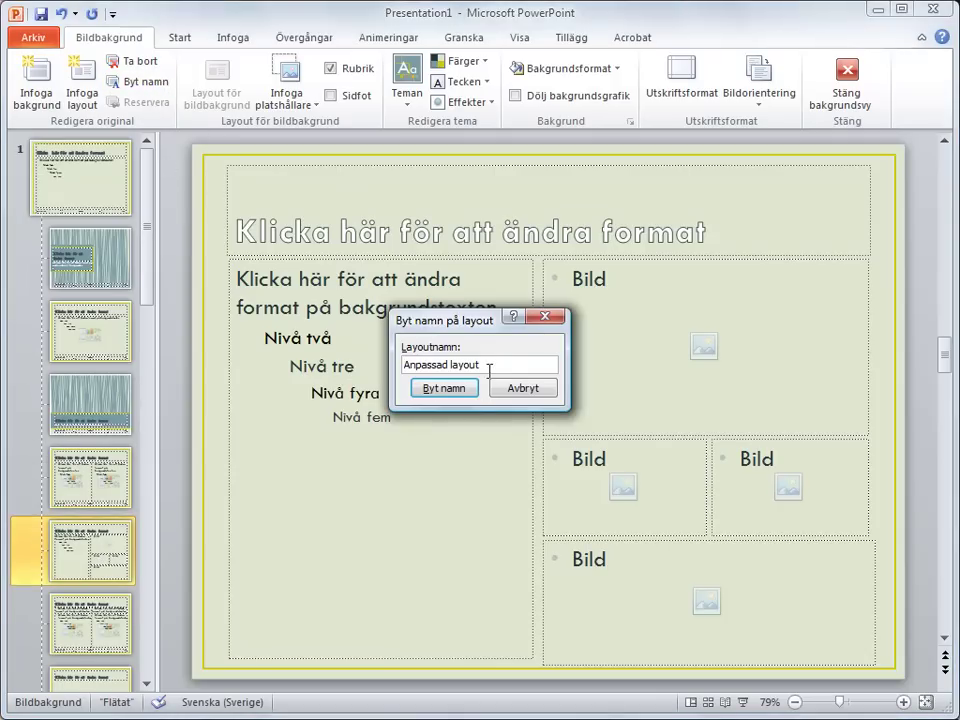
left_click_drag(489, 365, 398, 366)
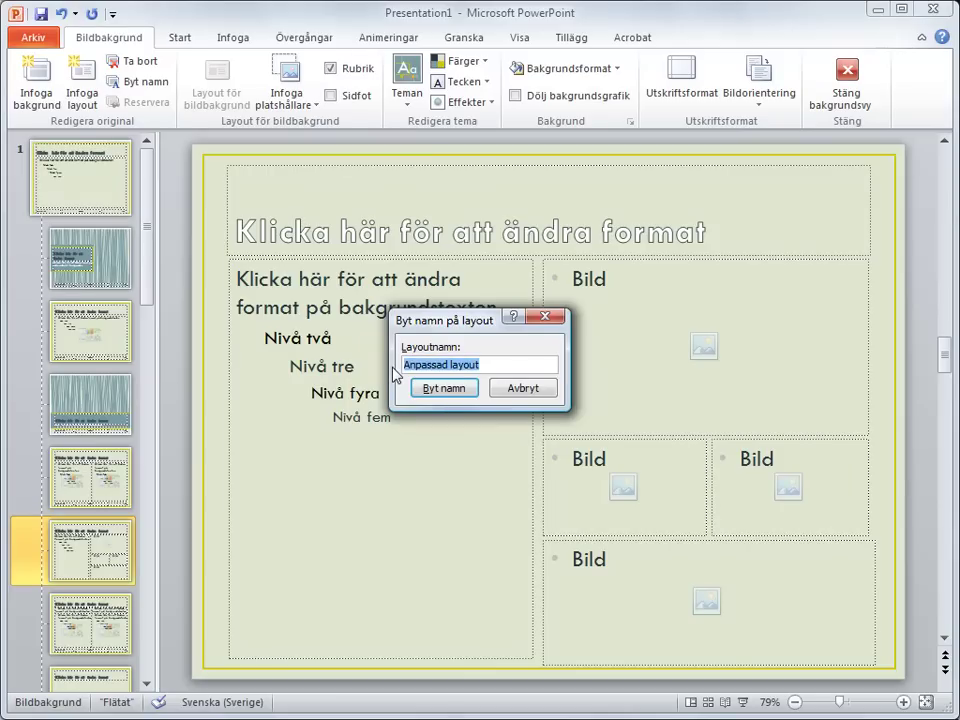
type("Pu")
key("Return")
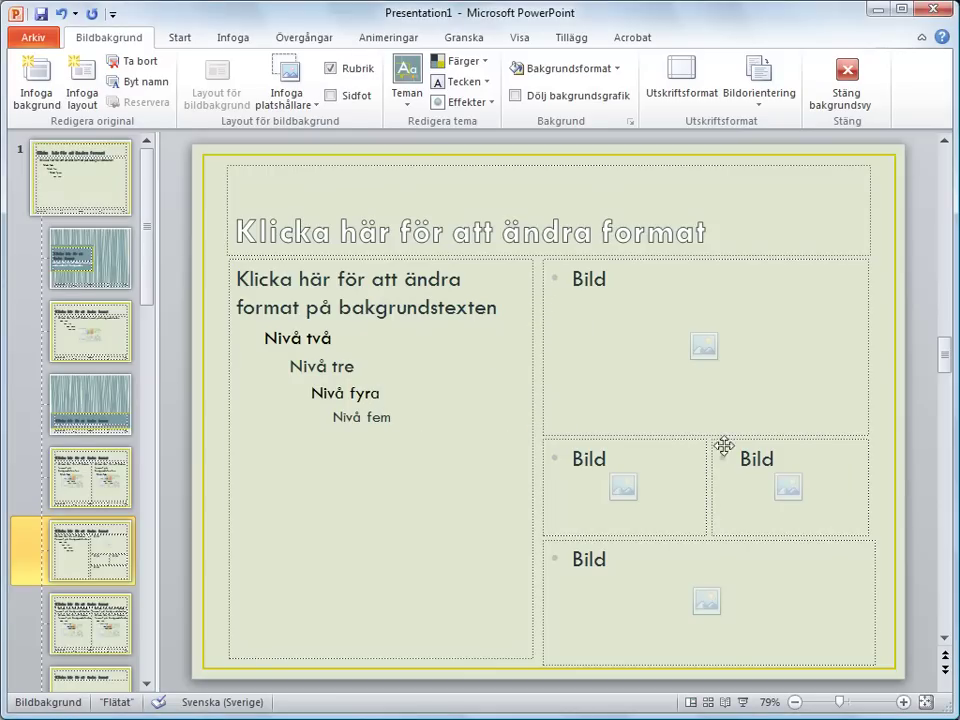
Close master view and add a new slide using the Fyra bilder layout.
left_click(846, 98)
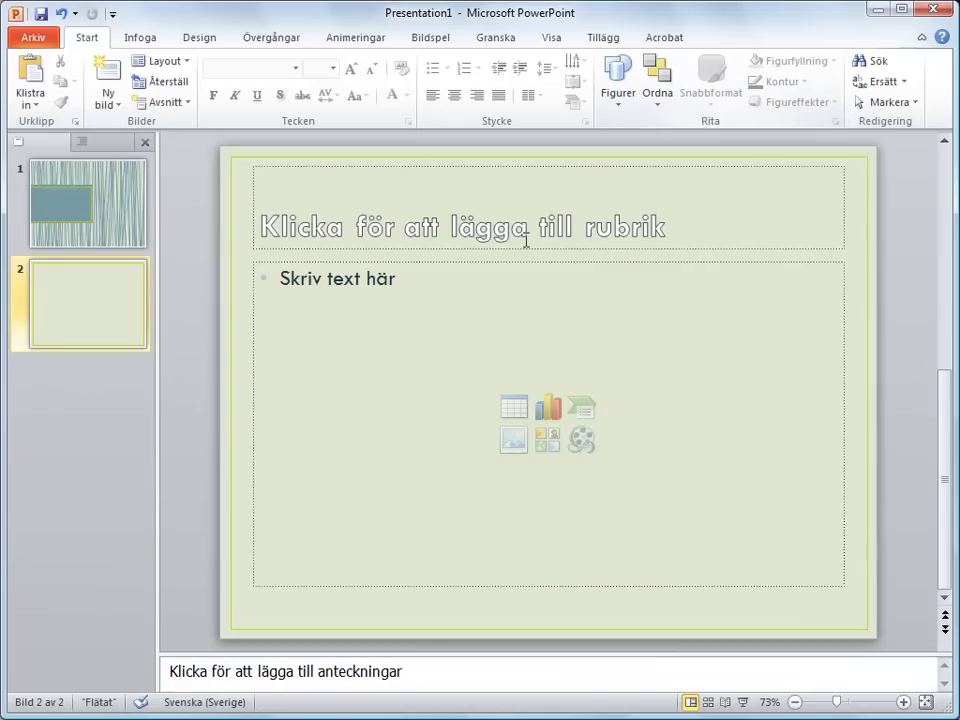
left_click(112, 104)
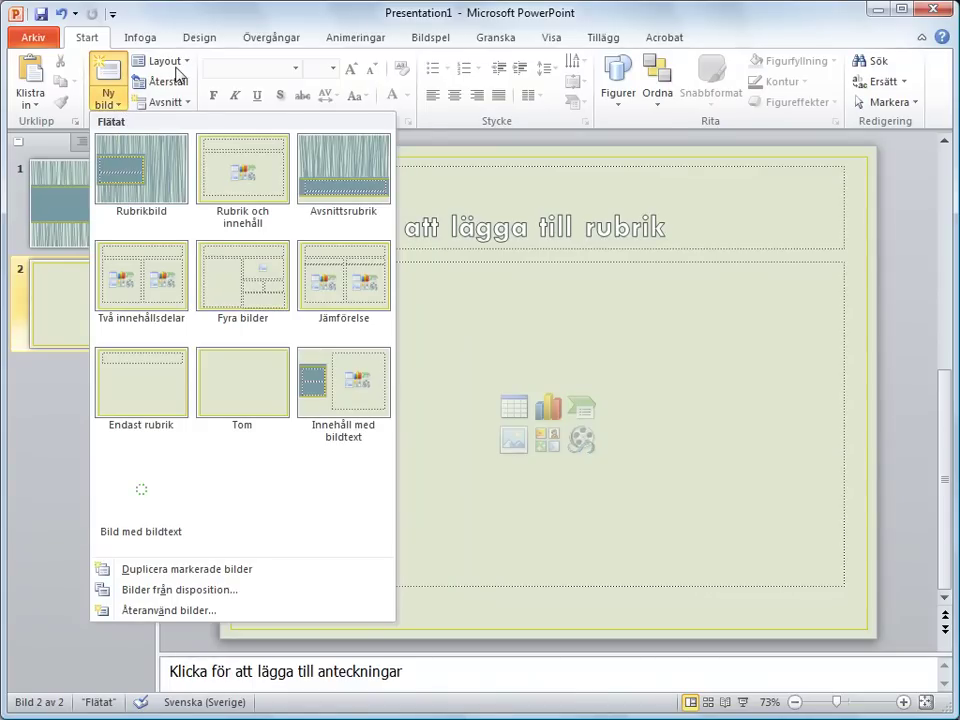
left_click(240, 284)
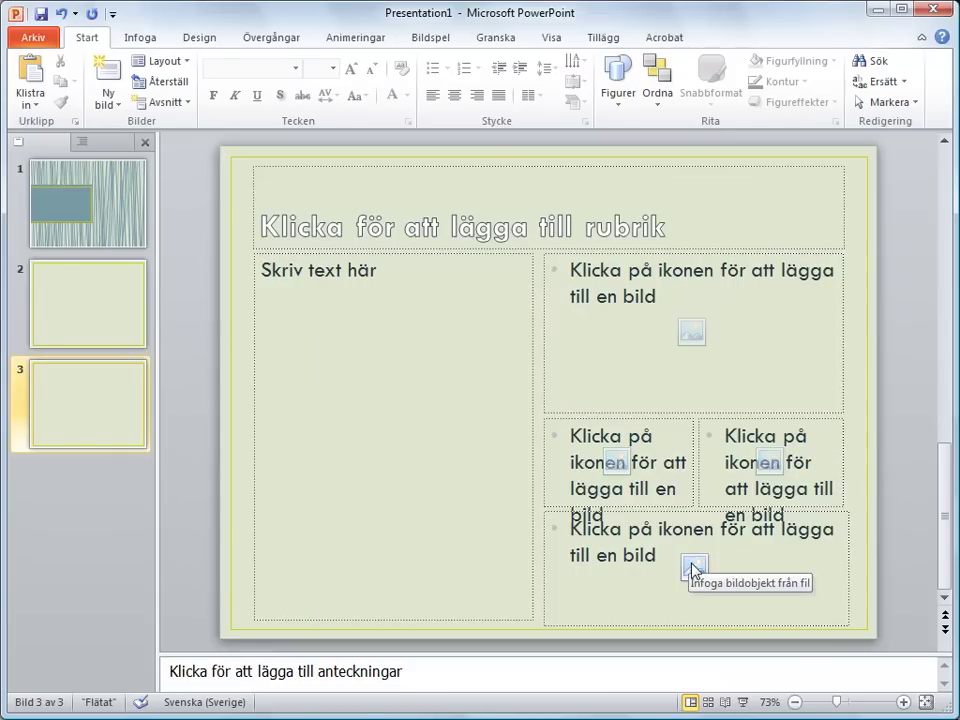
Insert the snowy bridge and winter walker photos into picture placeholders, then return to slide 2.
left_click(693, 338)
left_click(693, 338)
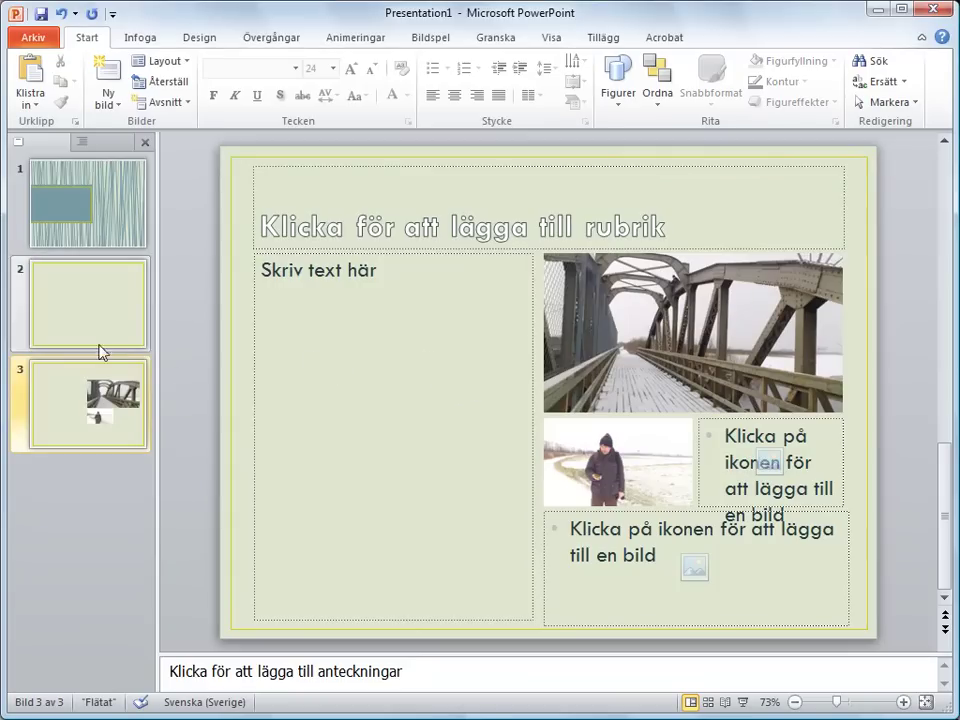
left_click(104, 102)
left_click(82, 82)
left_click(85, 290)
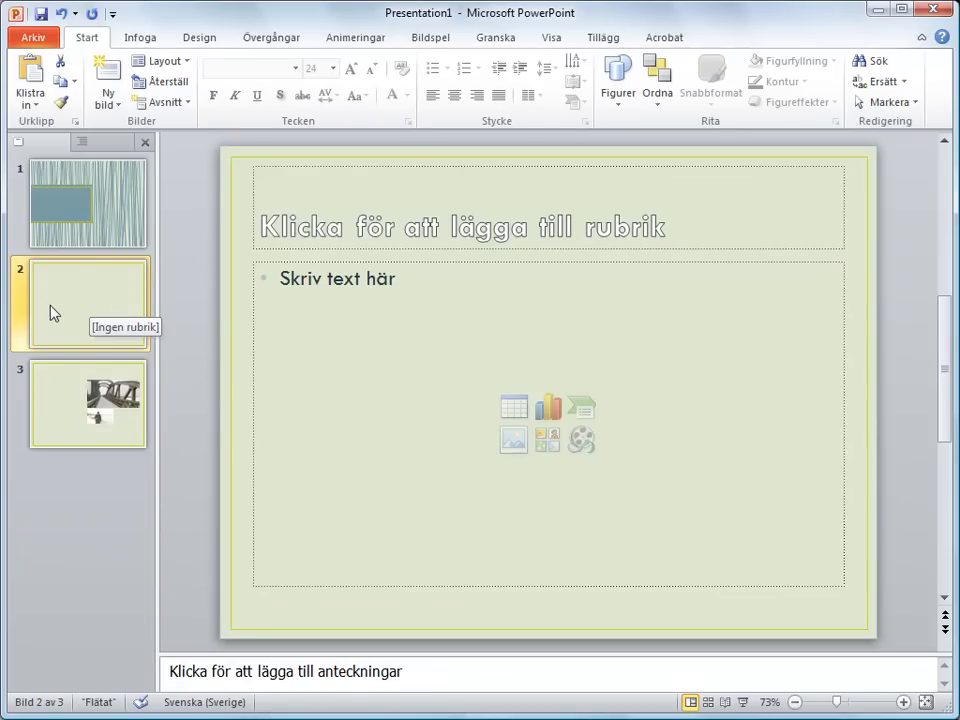
Apply Fyra bilder to slide 2, then delete test slides 2 and 3.
left_click(181, 64)
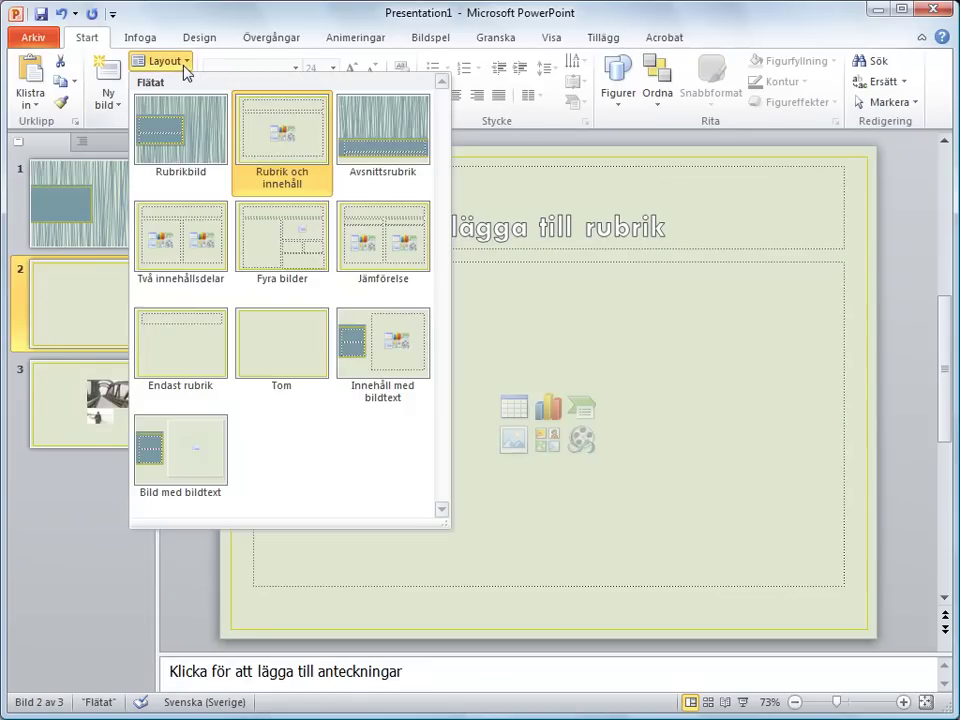
left_click(278, 248)
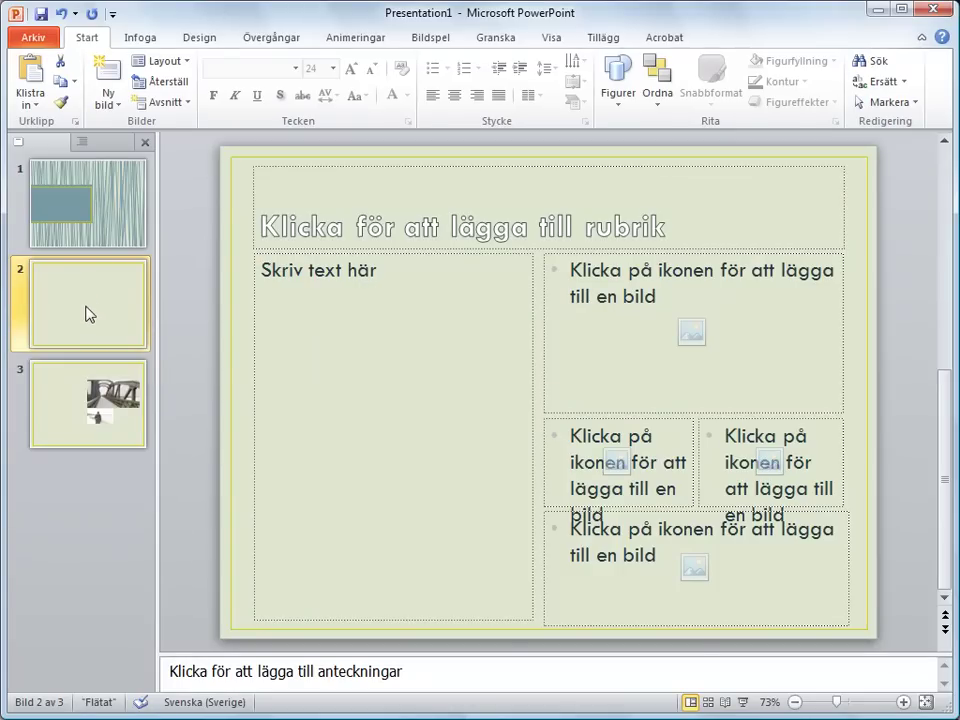
key("Delete")
key("Delete")
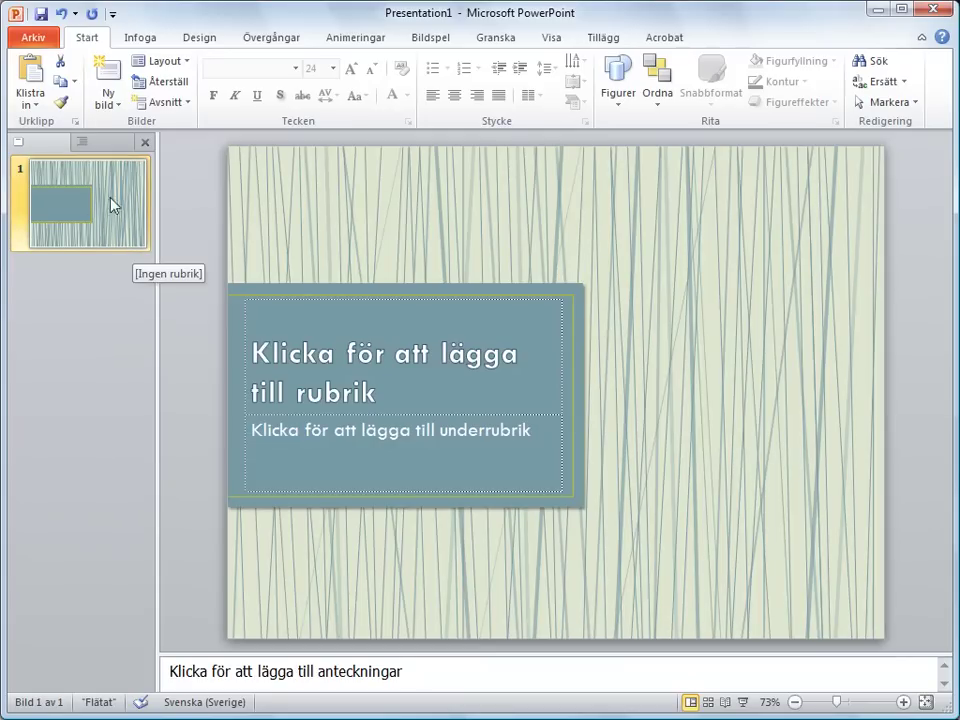
left_click(117, 110)
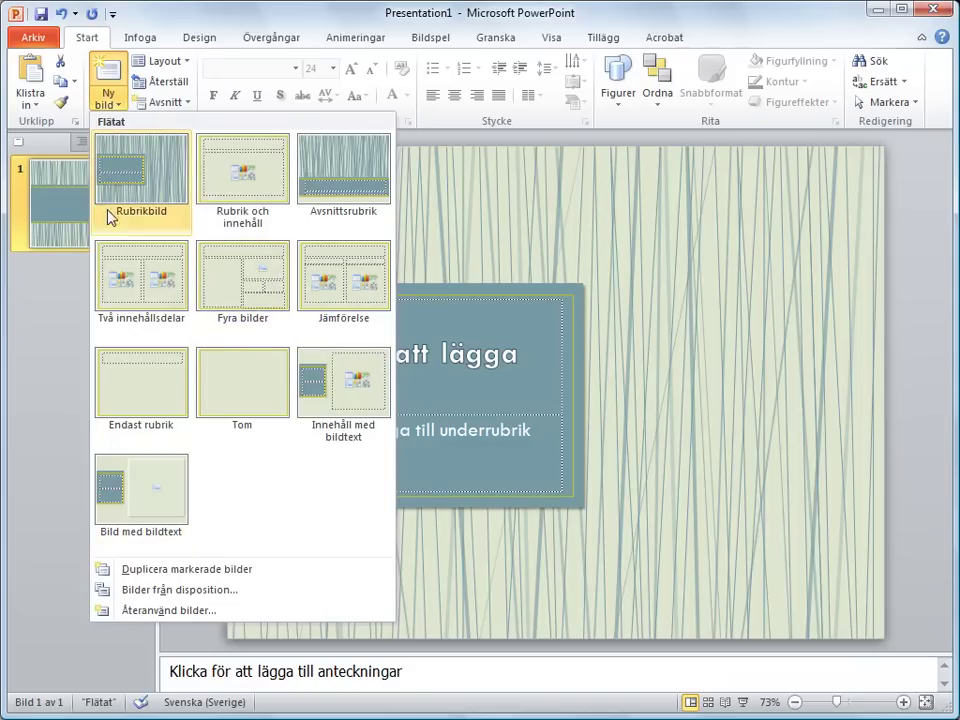
left_click(36, 38)
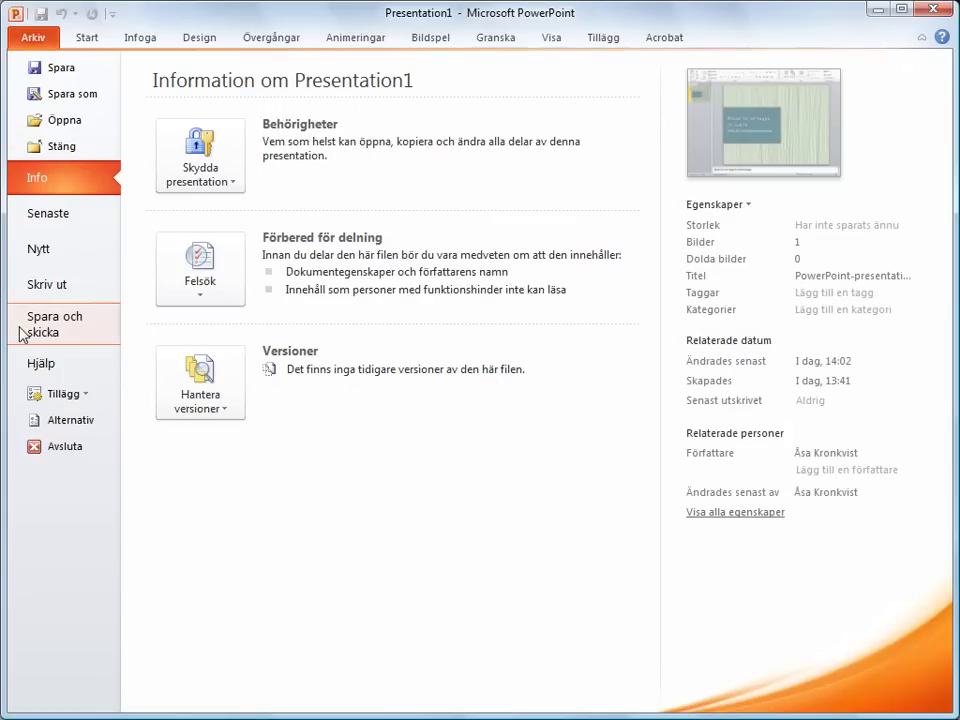
left_click(66, 95)
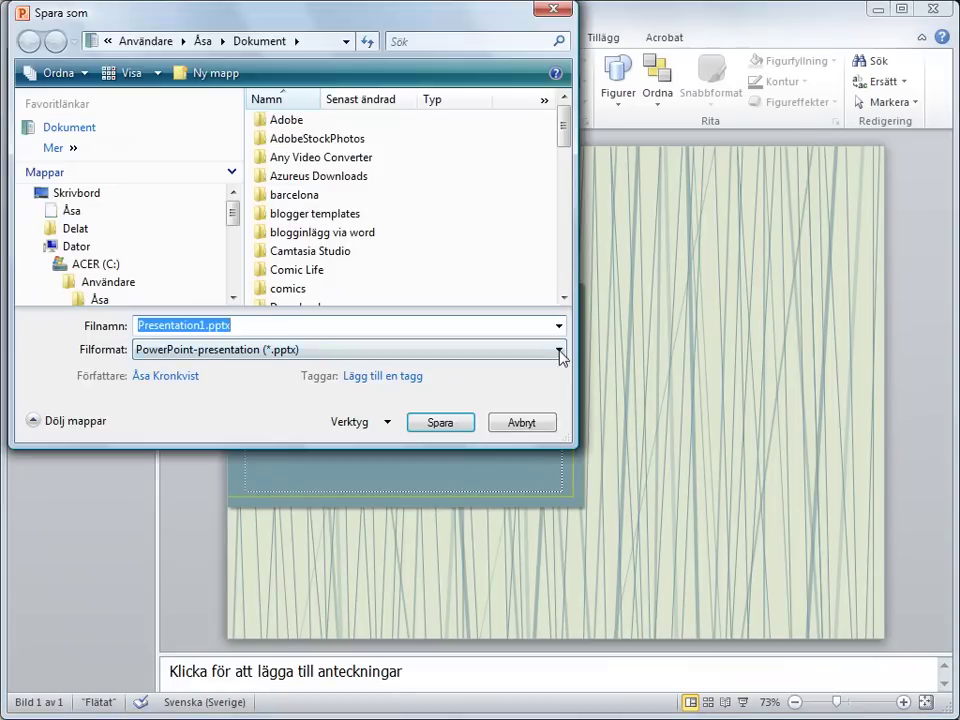
left_click(559, 352)
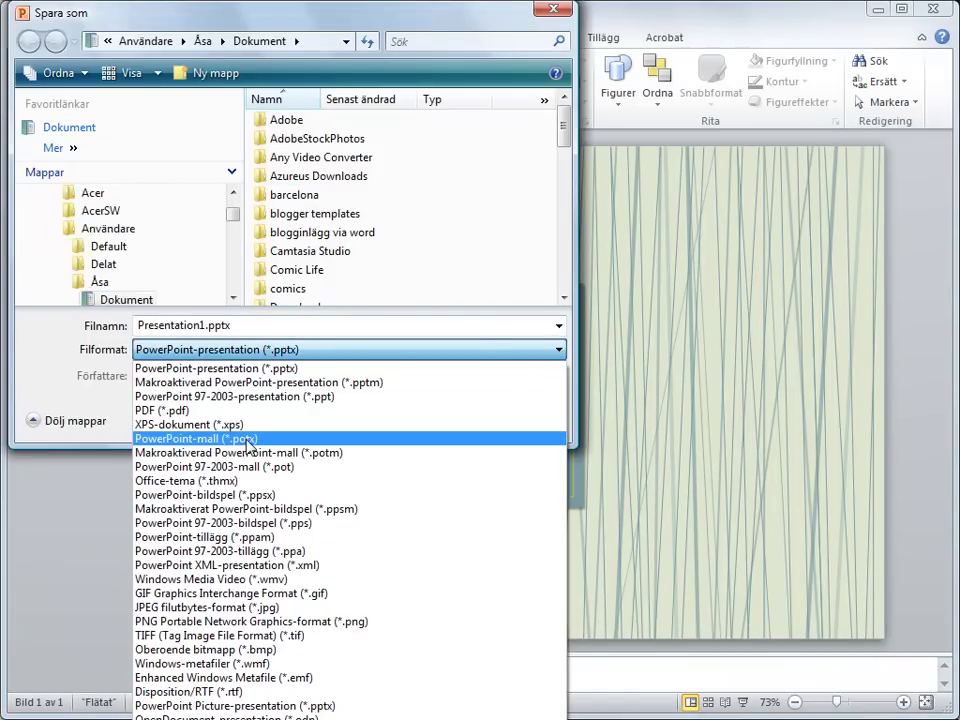
left_click(258, 439)
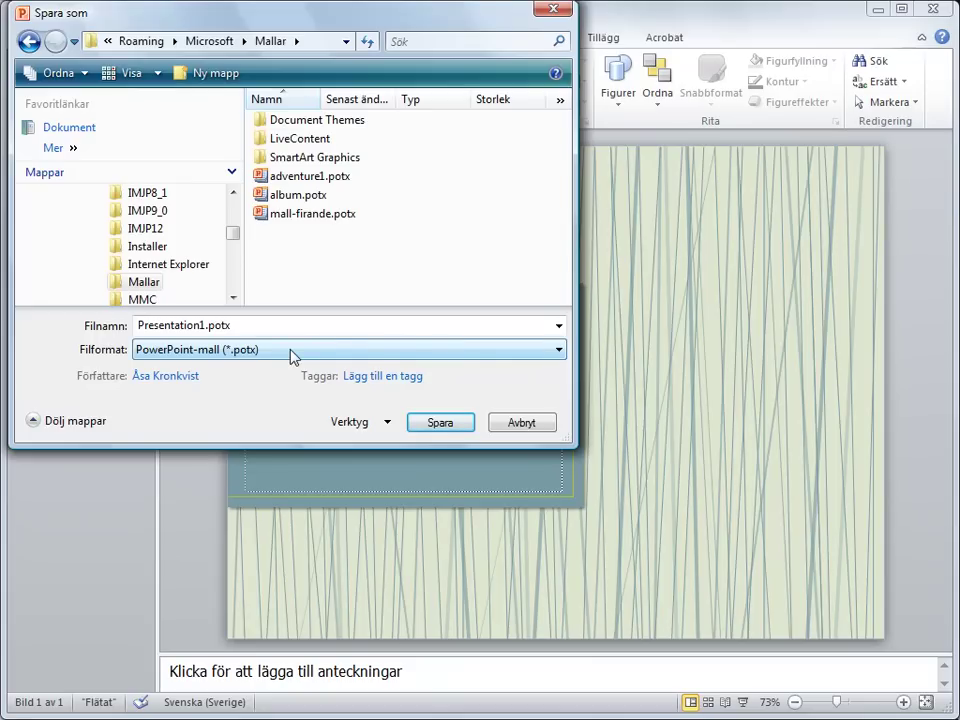
left_click(522, 423)
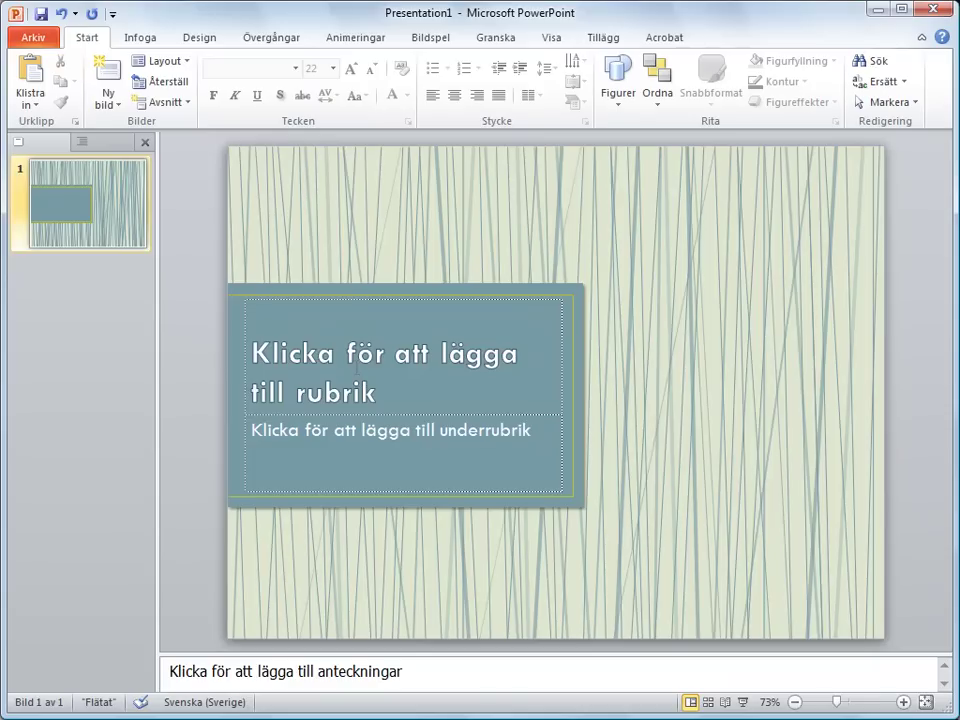
Leave the title placeholder unedited and bring up the View (Visa) options.
left_click(414, 396)
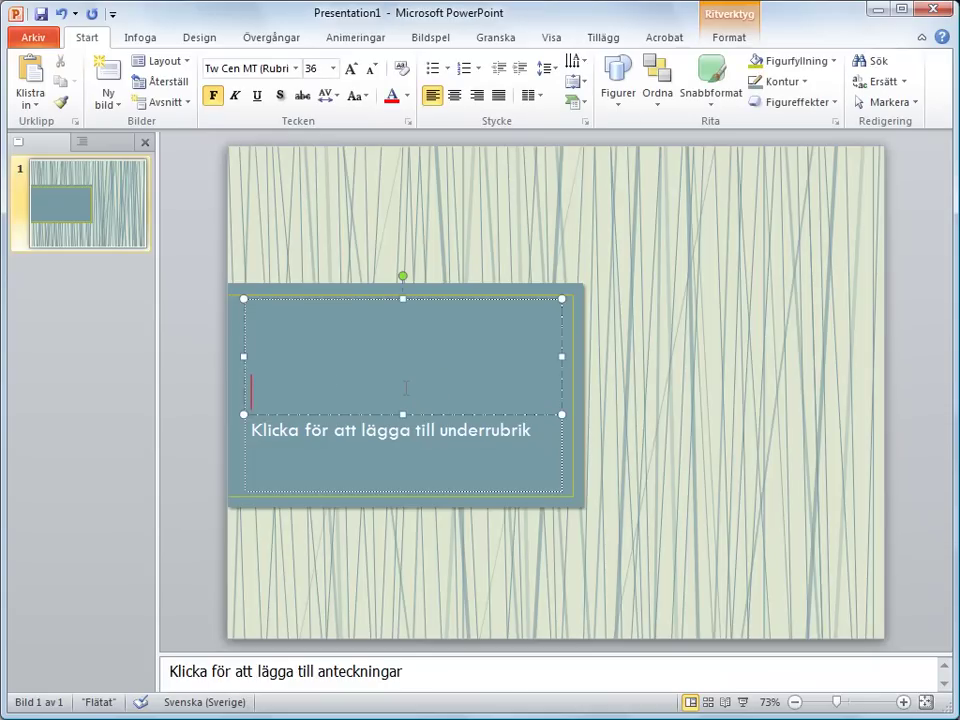
left_click(626, 384)
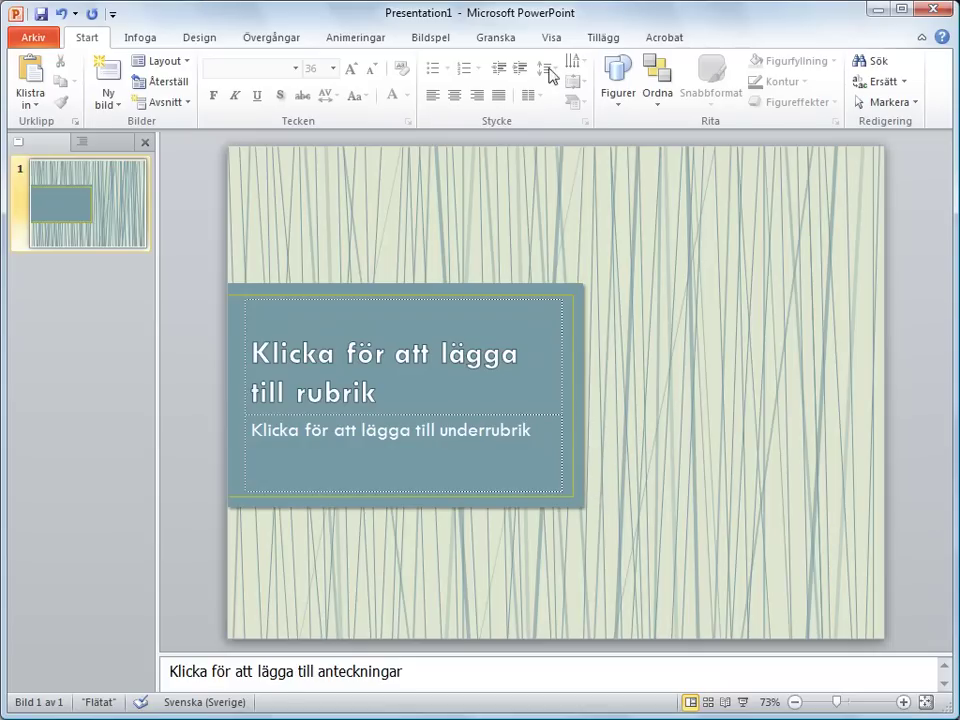
left_click(550, 42)
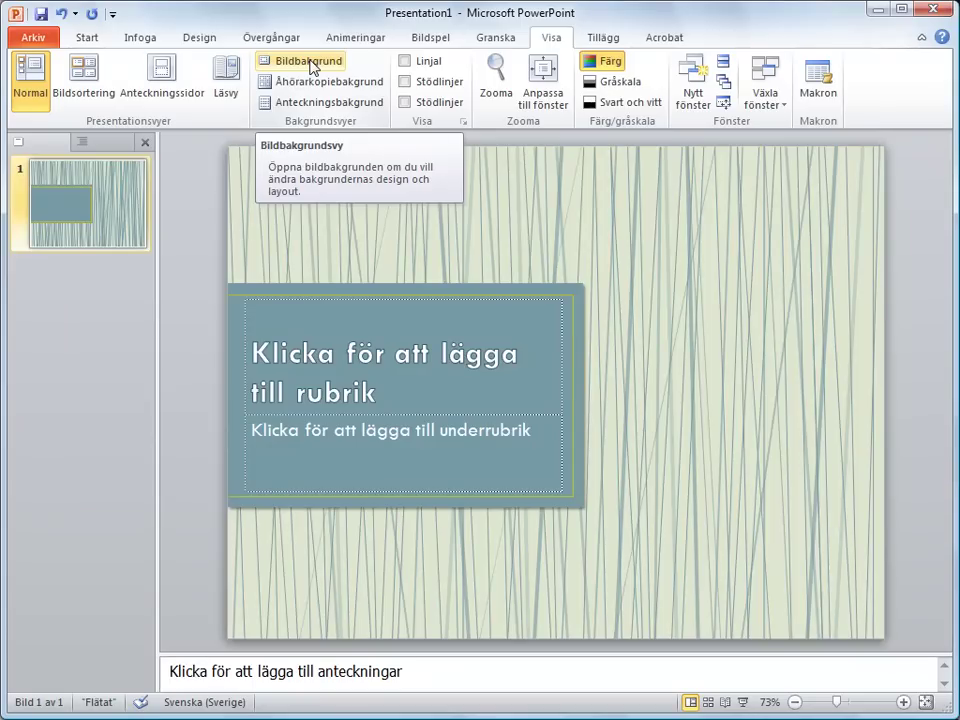
In Slide Master view, delete all eleven layouts below the title slide layout, from the third layout through the vertical title layout.
left_click(311, 63)
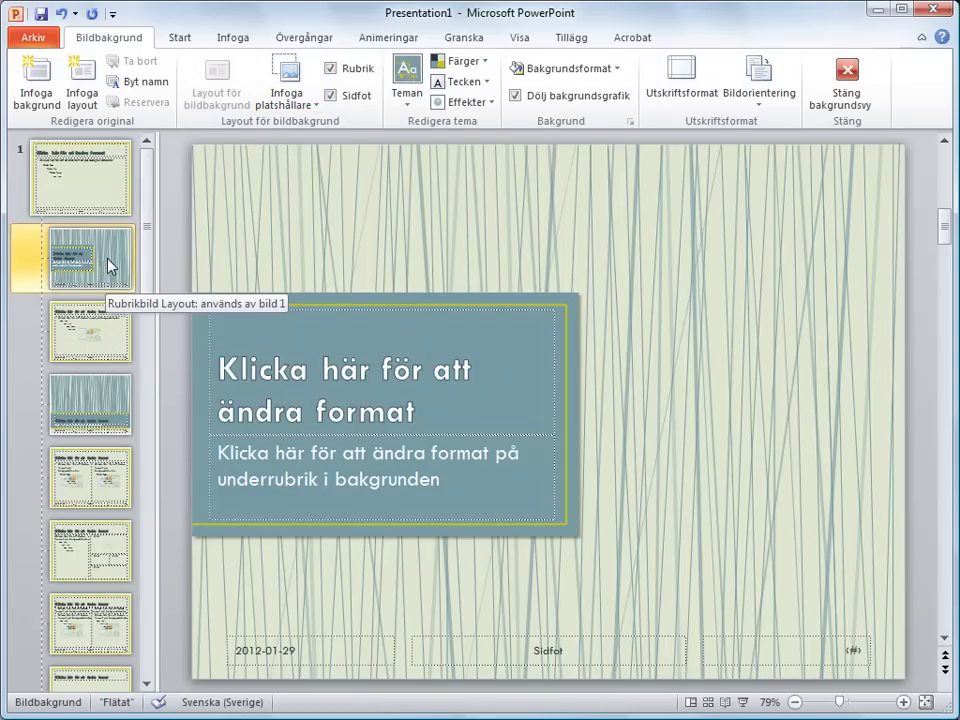
left_click(99, 329)
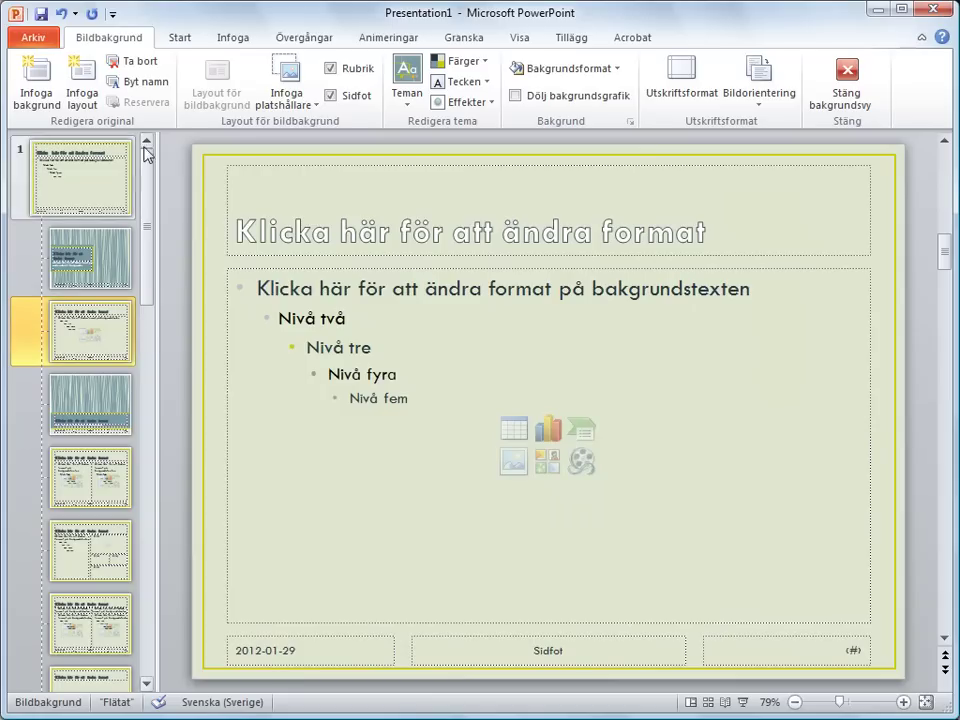
left_click(141, 66)
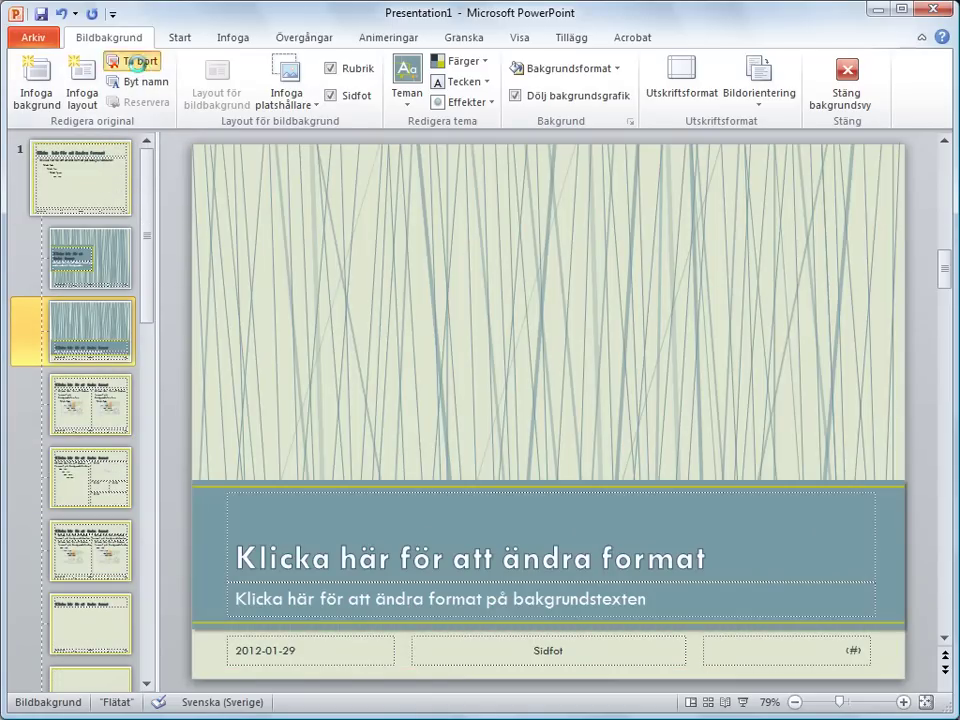
left_click(141, 66)
left_click(141, 66)
left_click(141, 66)
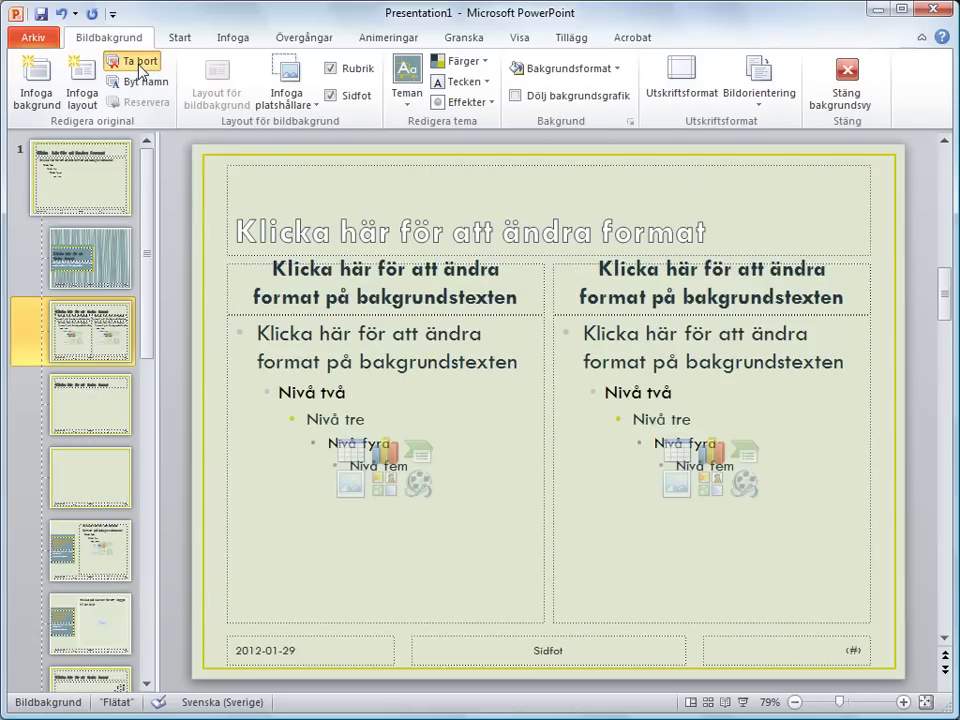
left_click(141, 66)
left_click(141, 66)
left_click(141, 66)
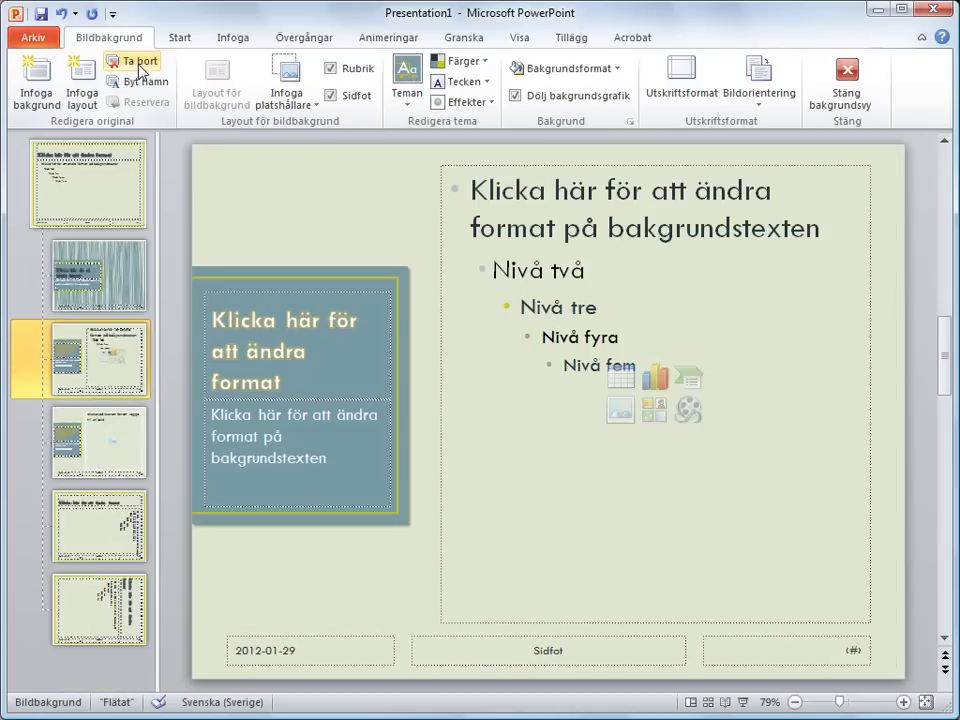
left_click(141, 66)
left_click(141, 66)
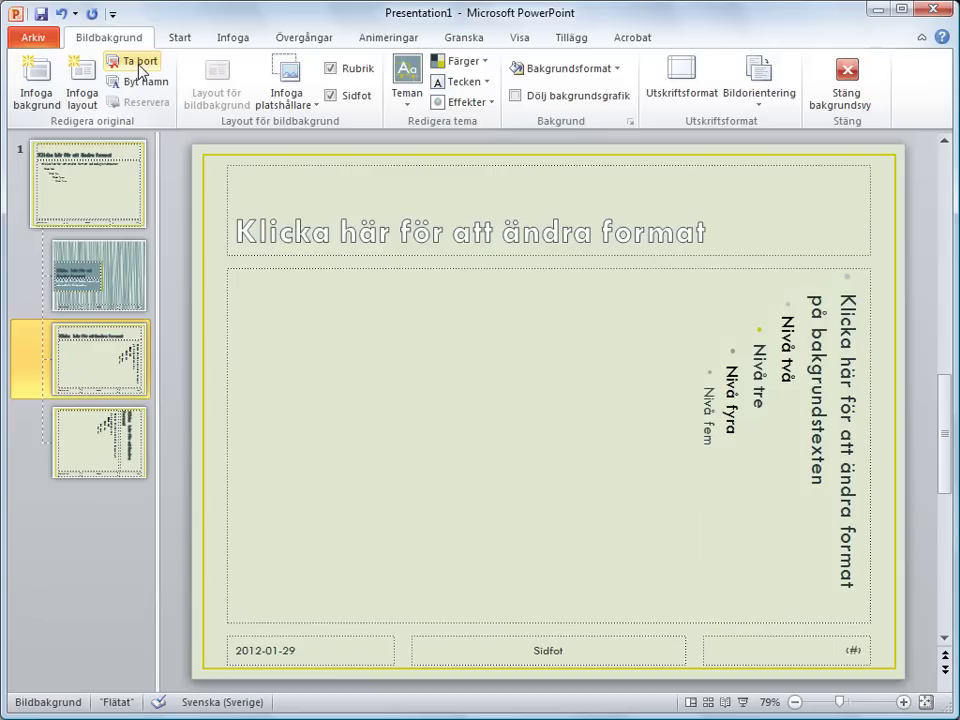
left_click(141, 66)
left_click(141, 66)
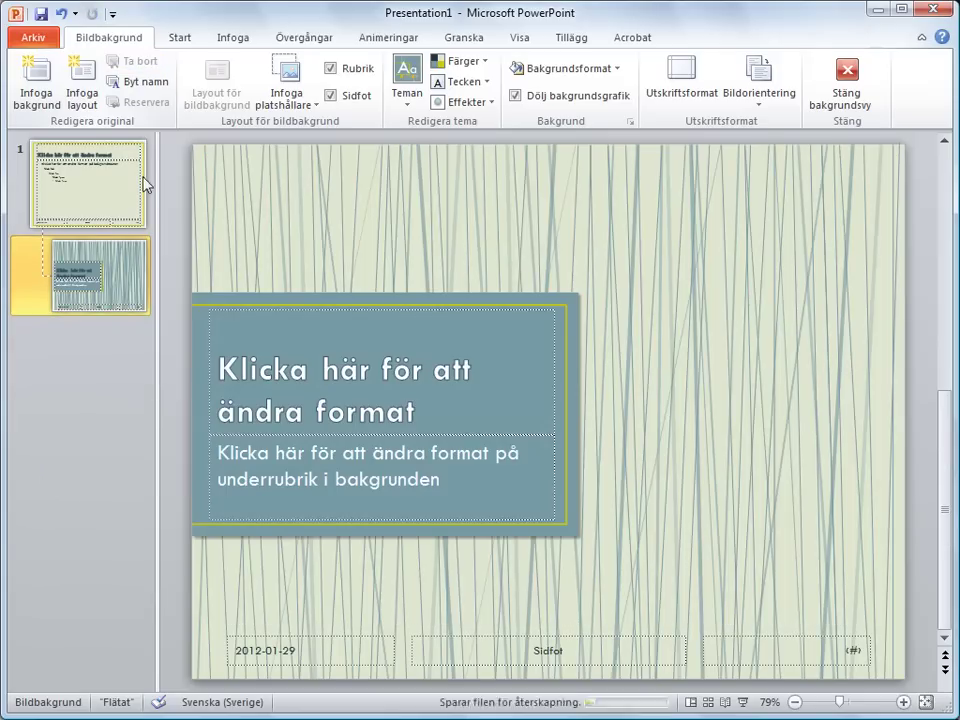
left_click(92, 208)
left_click(113, 270)
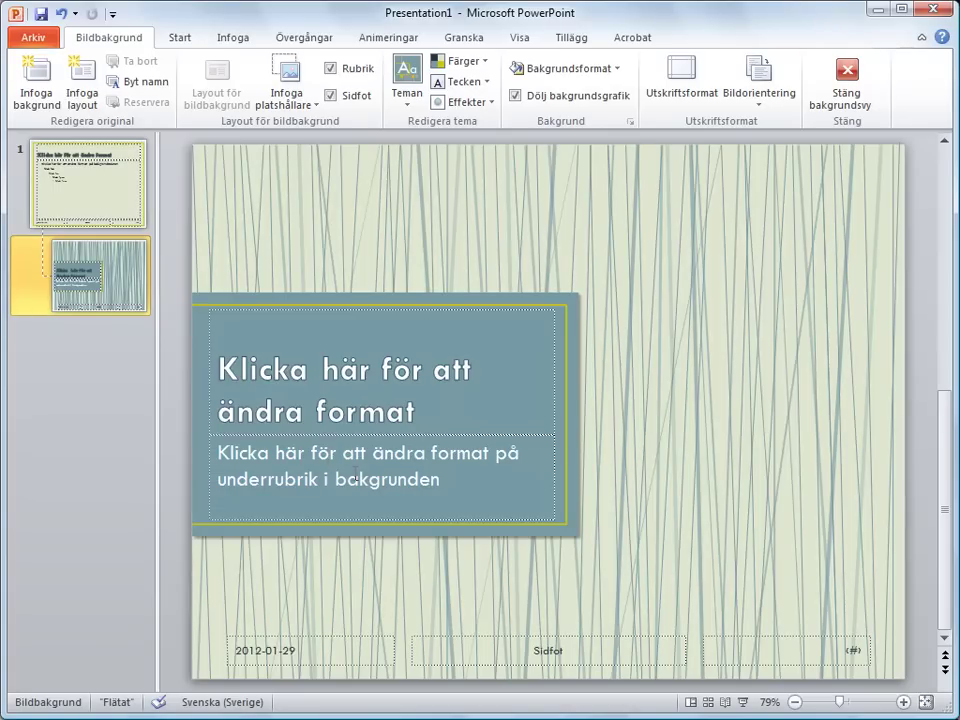
Undo the edit so the subtitle prompt reads 'Klicka här och skriv ditt namn' again.
left_click(343, 480)
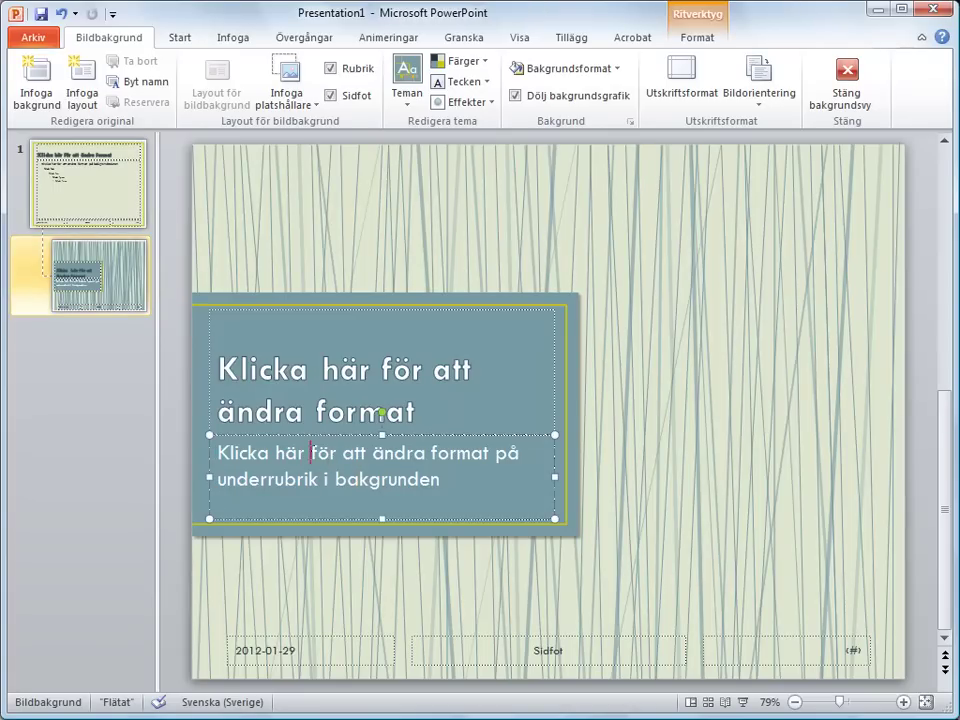
left_click_drag(311, 452, 445, 481)
key("ctrl+z")
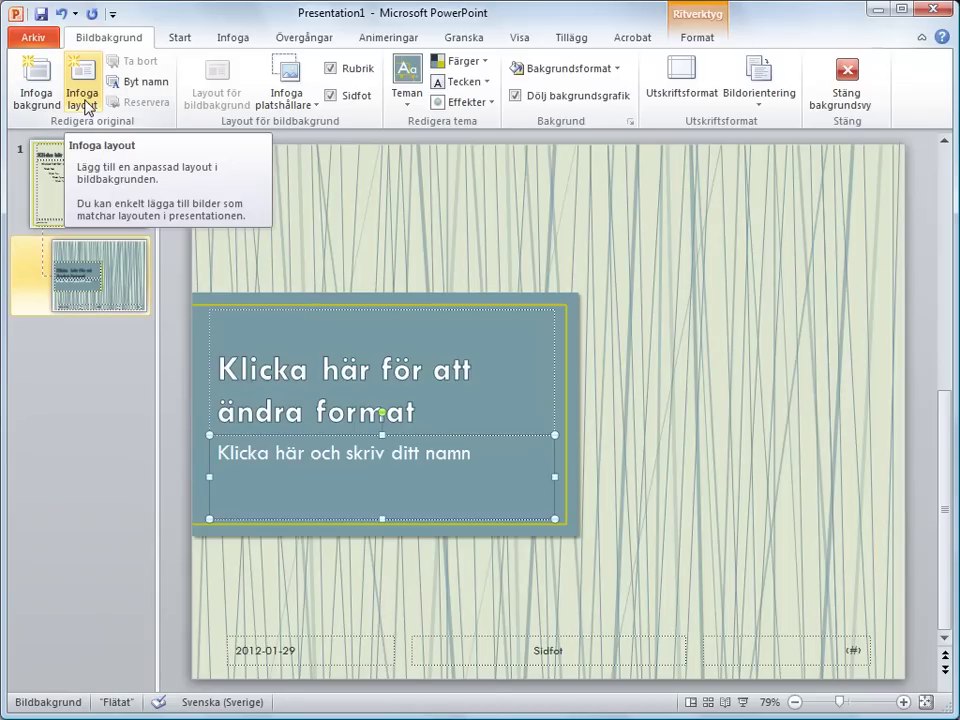
Insert a new custom layout and delete its title placeholder.
left_click(83, 98)
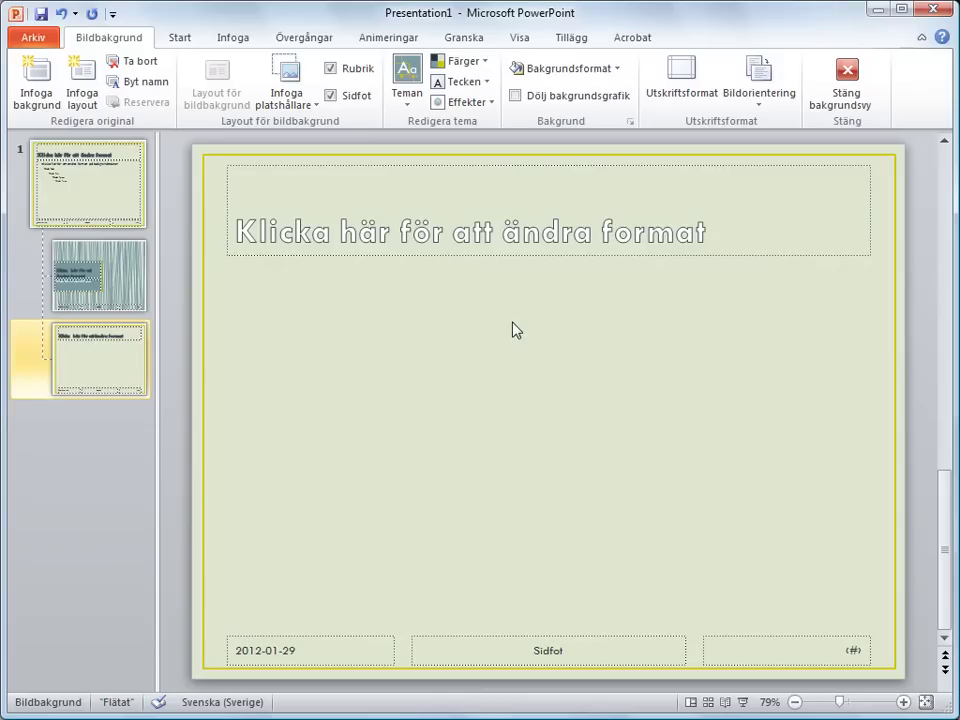
left_click(509, 255)
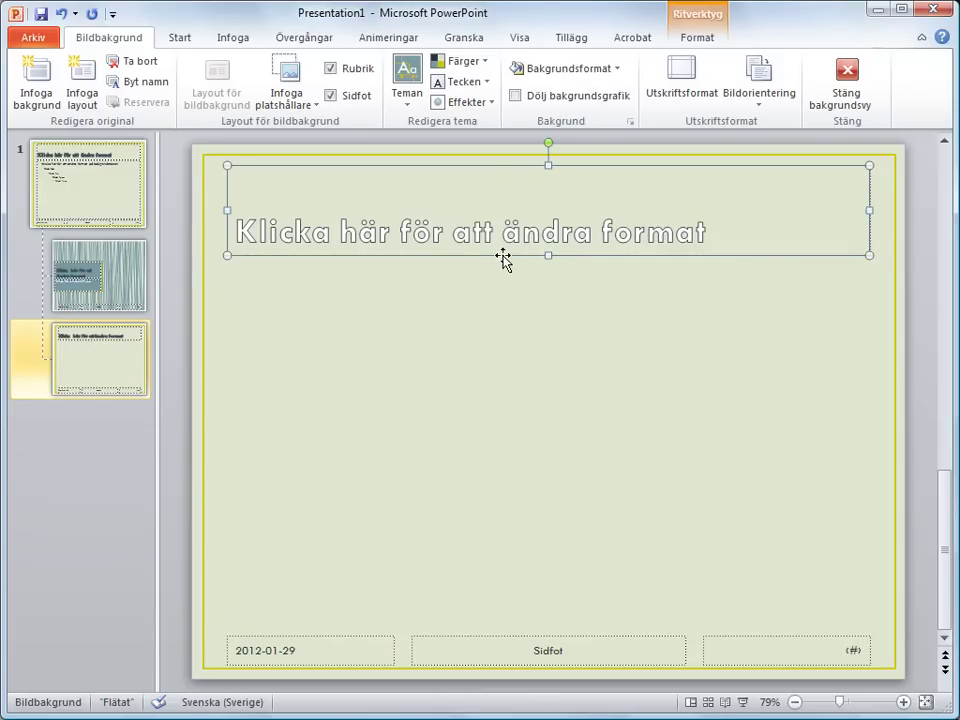
key("Delete")
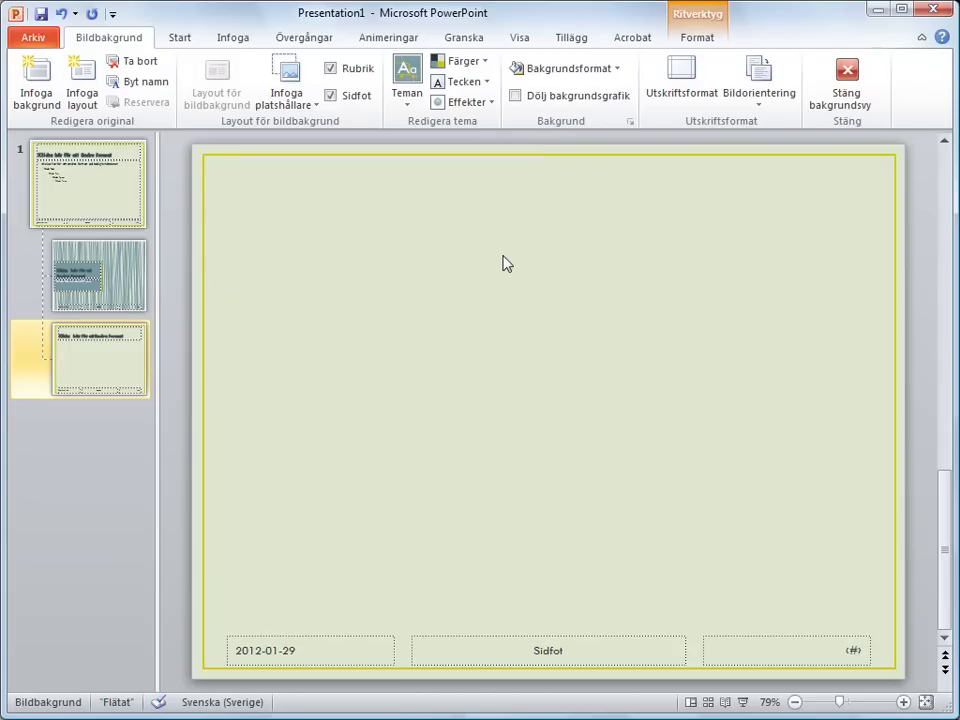
left_click(311, 106)
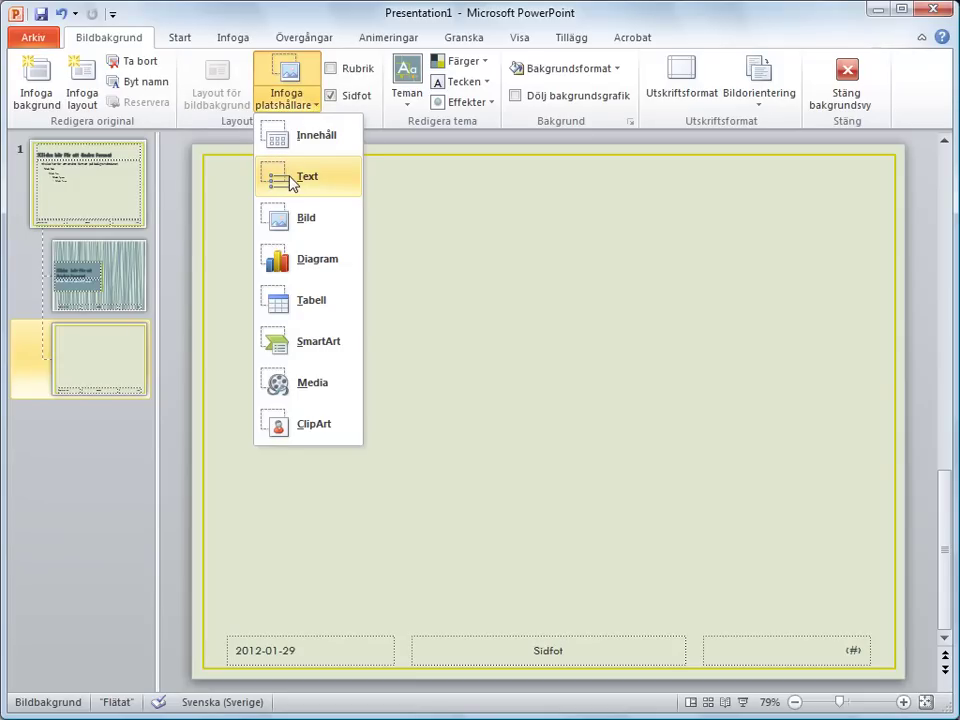
Draw a tall text placeholder down the left half and remove its first-line bullet.
left_click(293, 180)
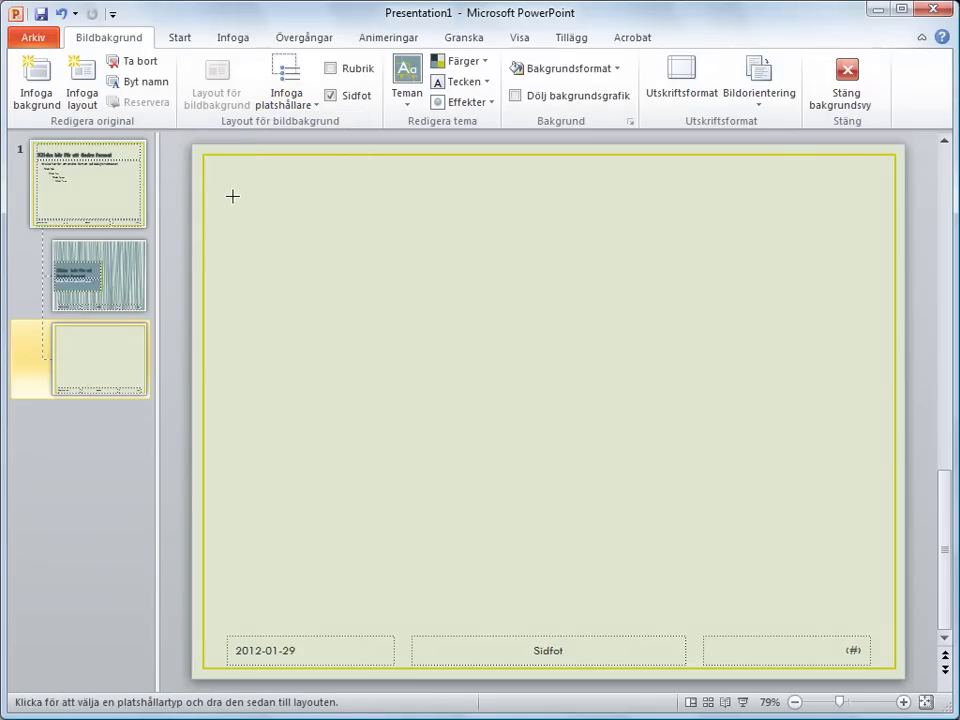
left_click_drag(229, 186, 565, 630)
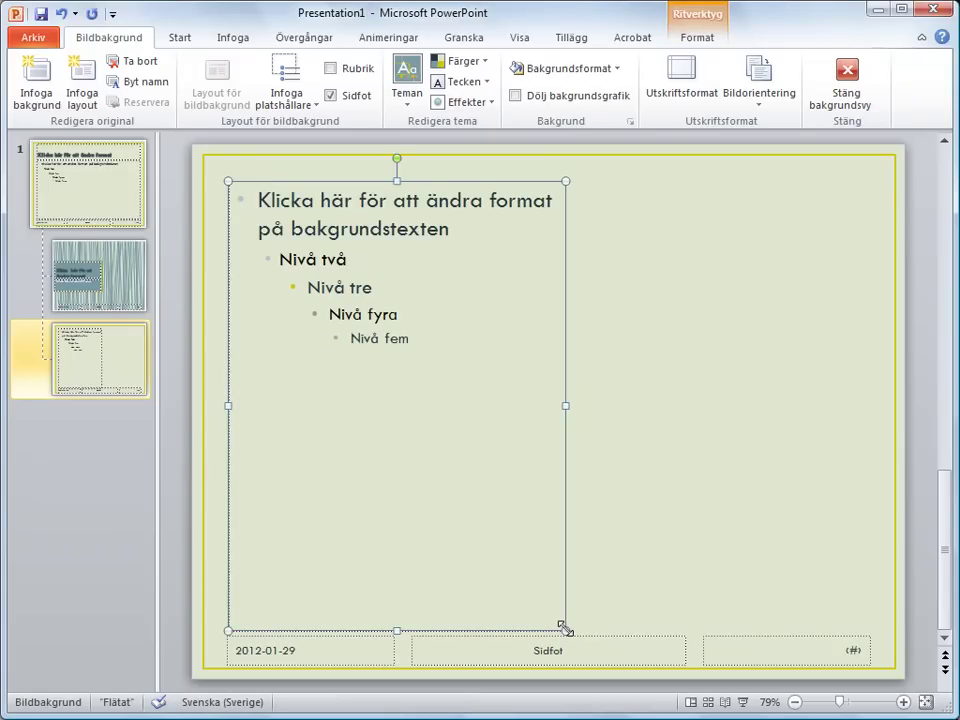
left_click(412, 233)
left_click(438, 232)
right_click(433, 228)
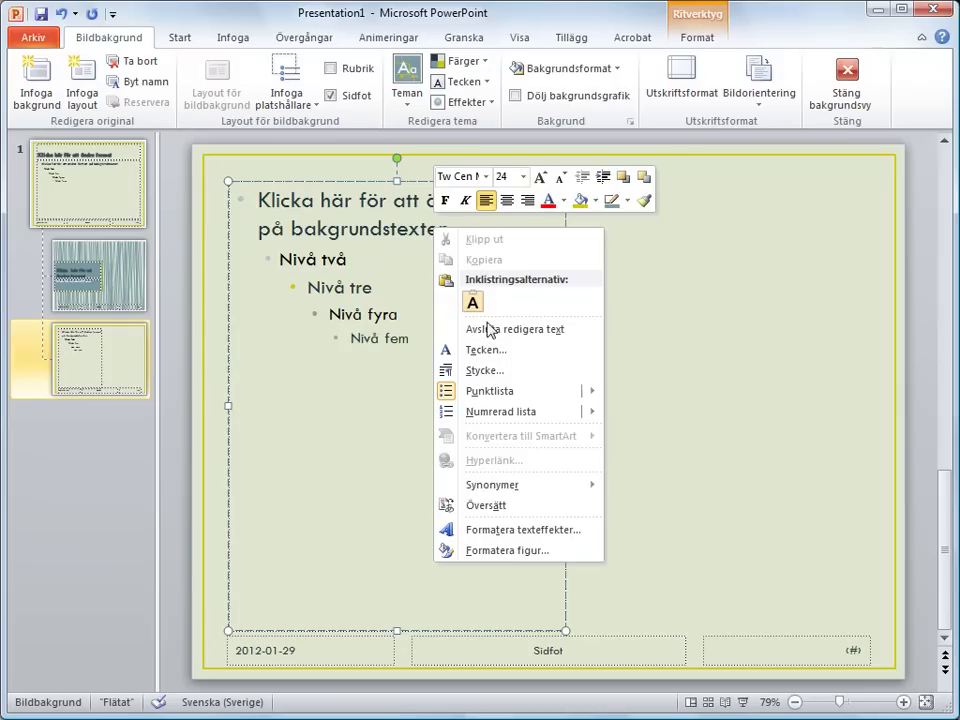
left_click(491, 398)
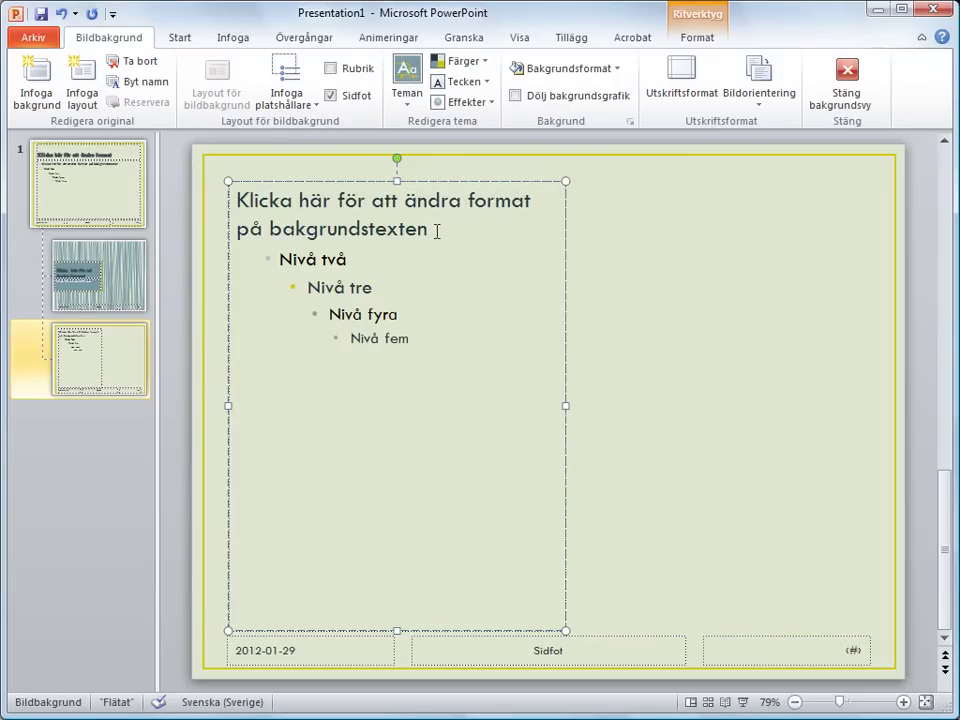
Change its prompt to 'Presentera din hjälte / hjältinna' and delete the lower Nivå lines.
left_click_drag(437, 231, 233, 199)
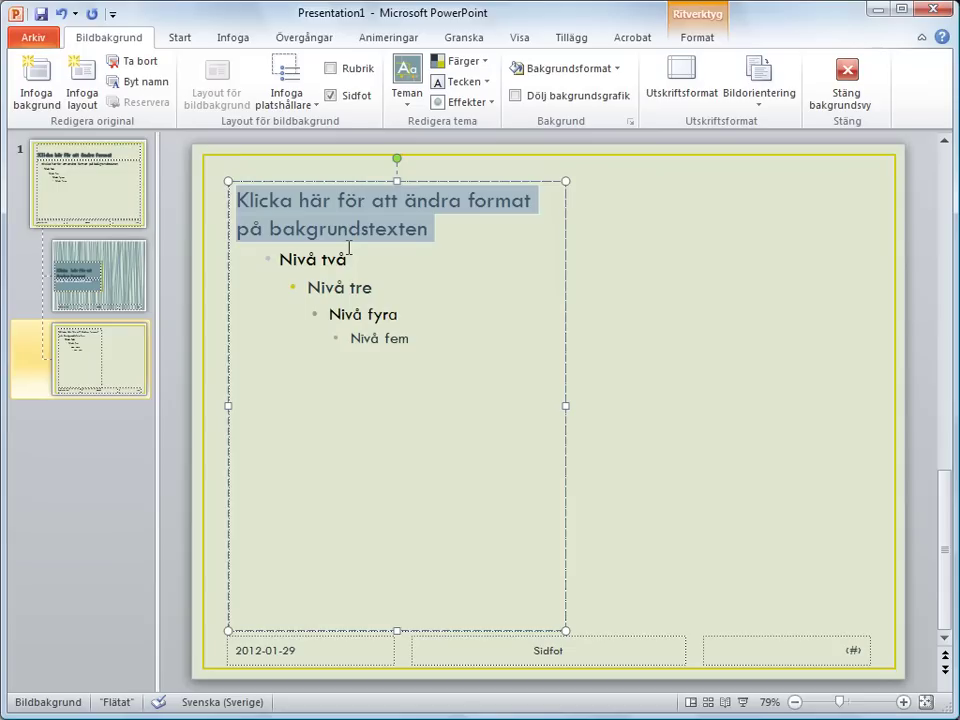
type("Presentera din hjälte / hjältinna")
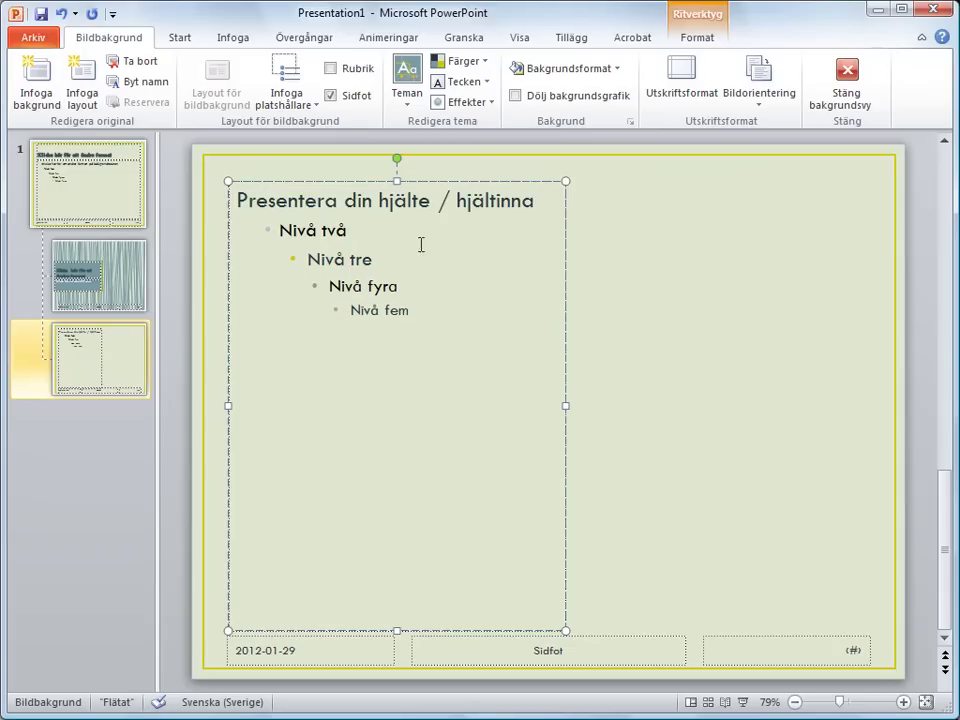
left_click(280, 230)
left_click(421, 327, "shift")
key("BackSpace")
key("BackSpace")
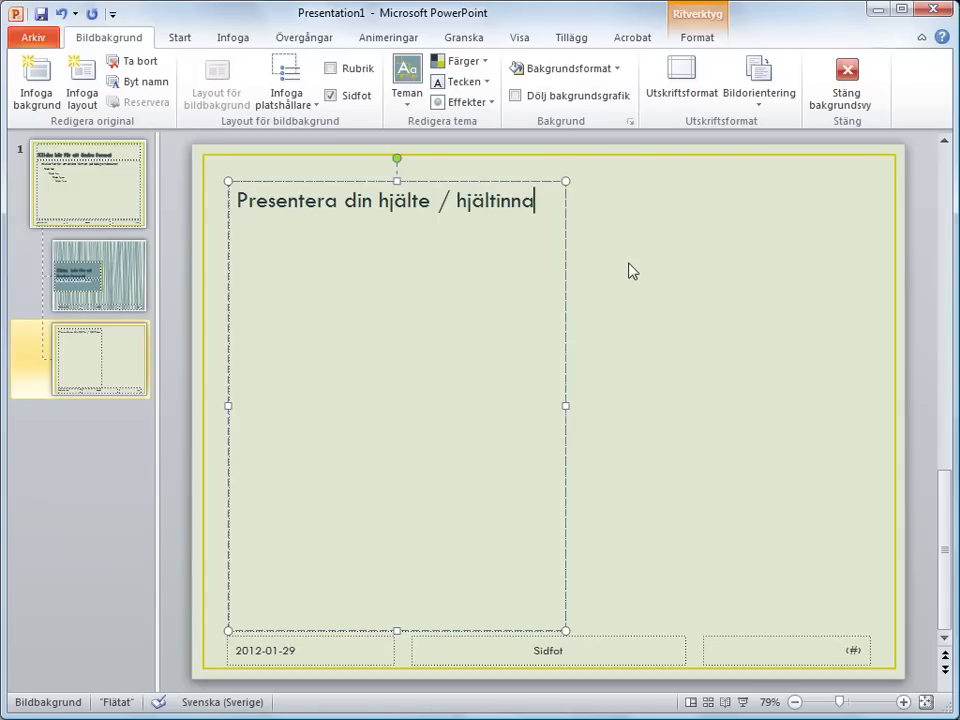
Draw a picture placeholder in the layout's upper right.
left_click(300, 100)
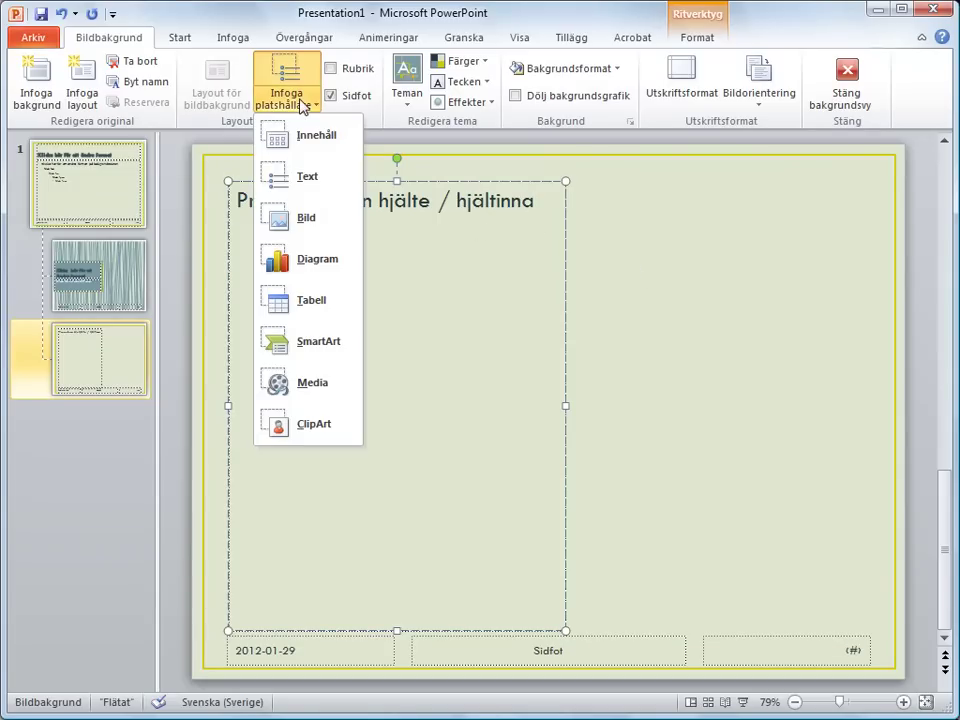
left_click(290, 217)
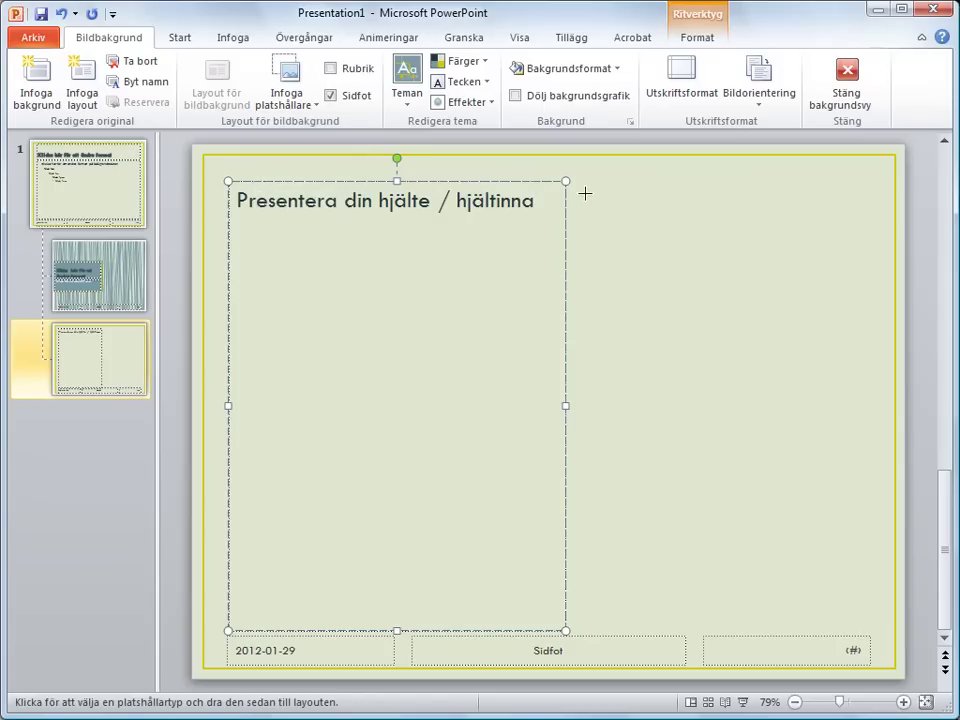
mouse_move(577, 182)
left_mouse_down()
mouse_move(678, 401)
mouse_move(890, 403)
left_mouse_up()
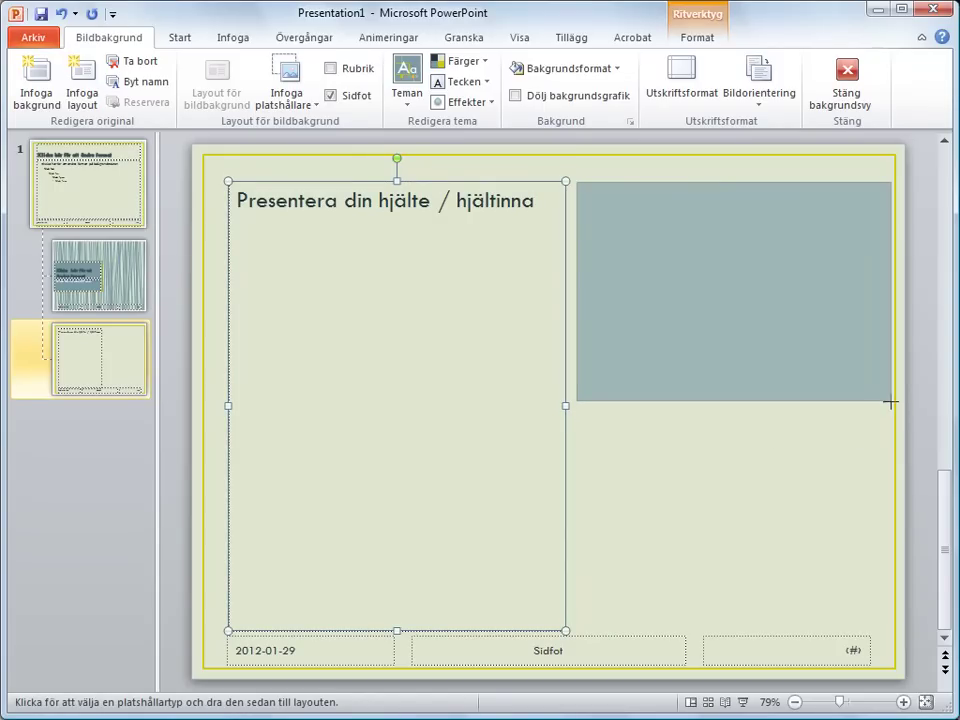
left_click_drag(890, 403, 886, 406)
Change its prompt to 'Klicka på knappen för att lägga till ett foto' with no bullet.
double_click(625, 205)
key("Delete")
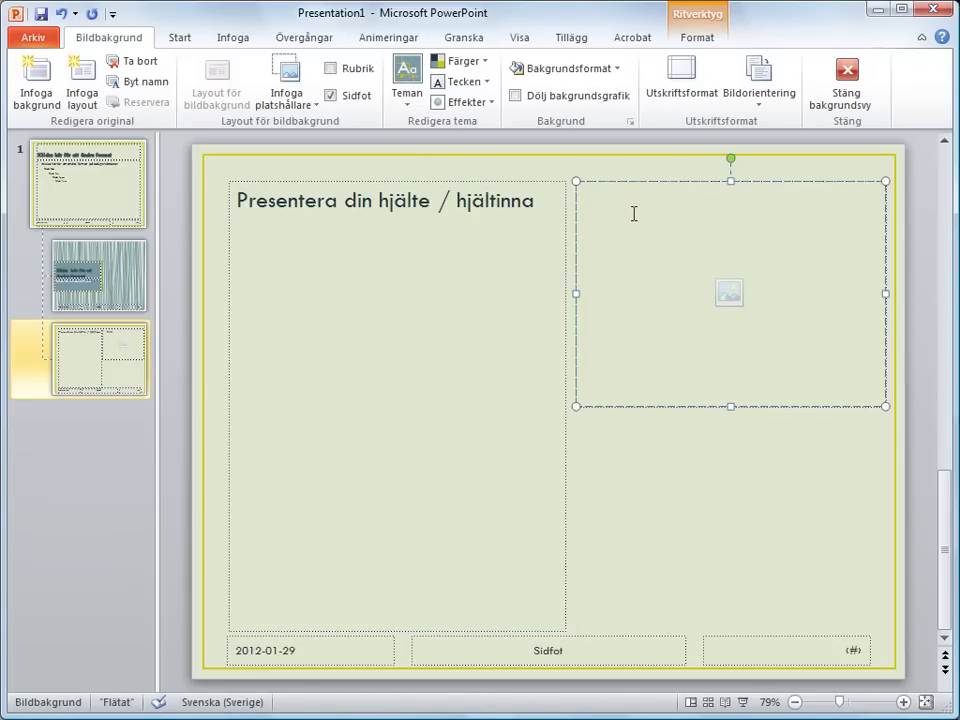
type("Kli")
type("cka på knappen för att lägga till ett foto")
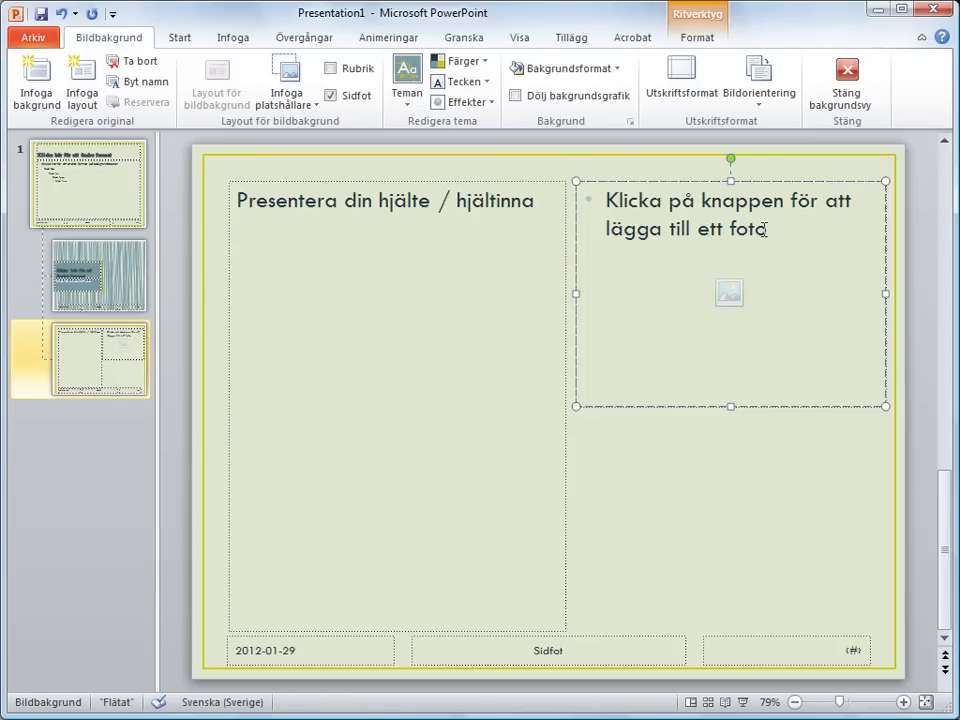
right_click(767, 229)
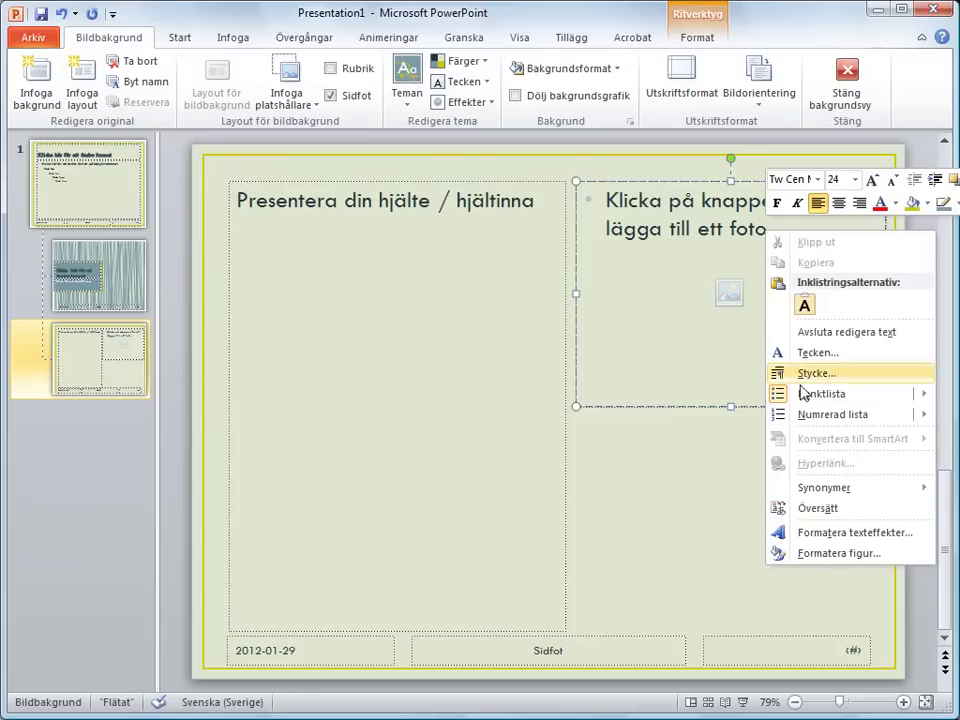
mouse_move(802, 397)
left_click(561, 424)
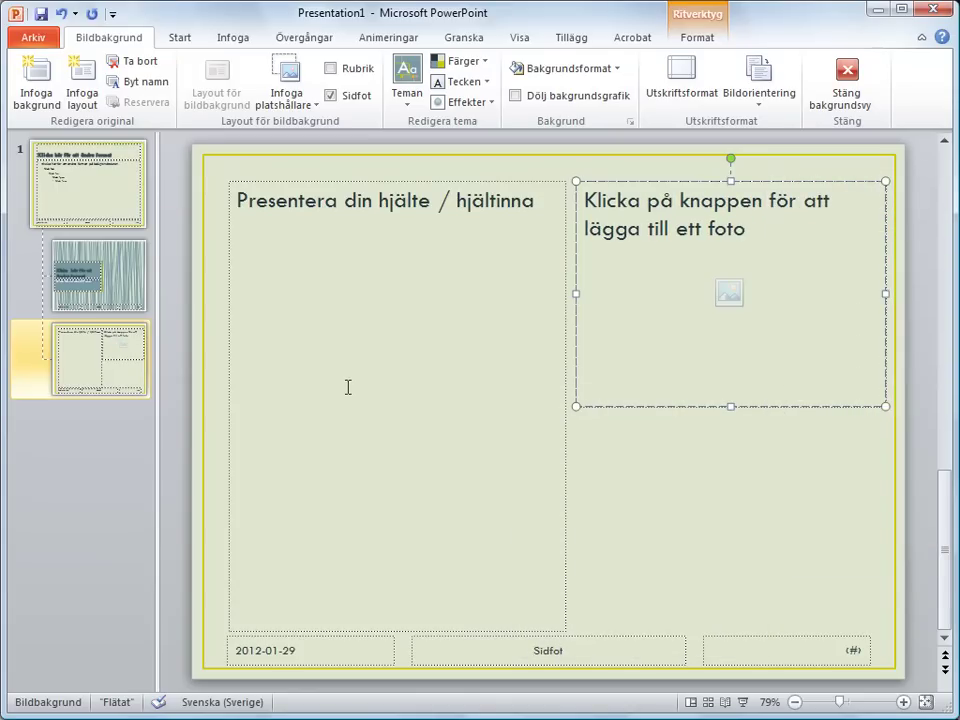
left_click(143, 370)
Rename the new layout '1. Inledning'.
left_click(137, 82)
left_click_drag(480, 365, 390, 372)
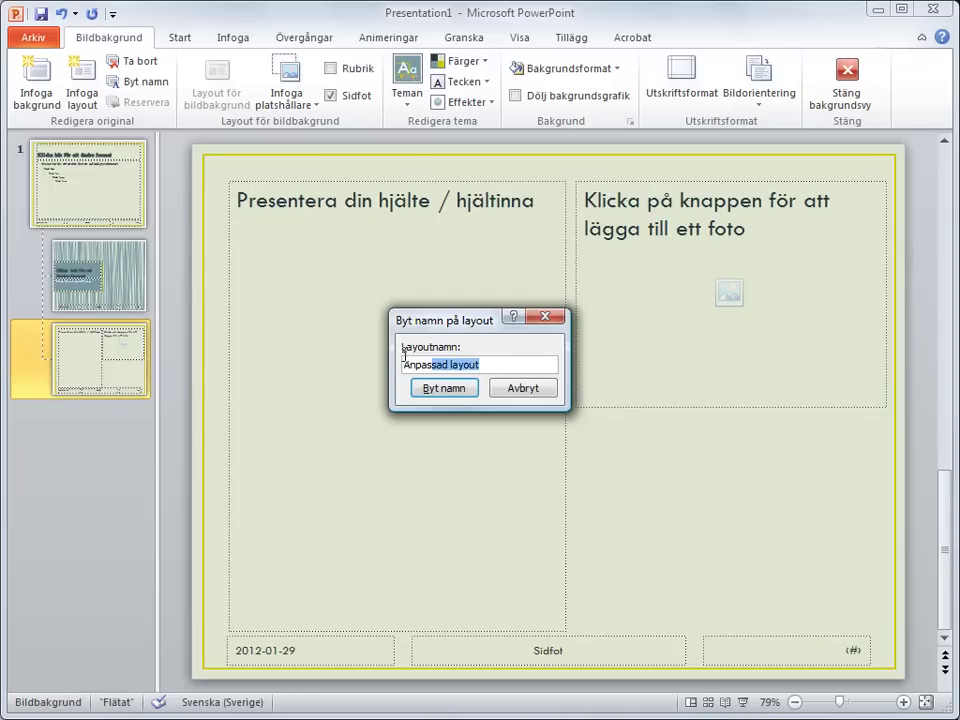
type("1. Inledning")
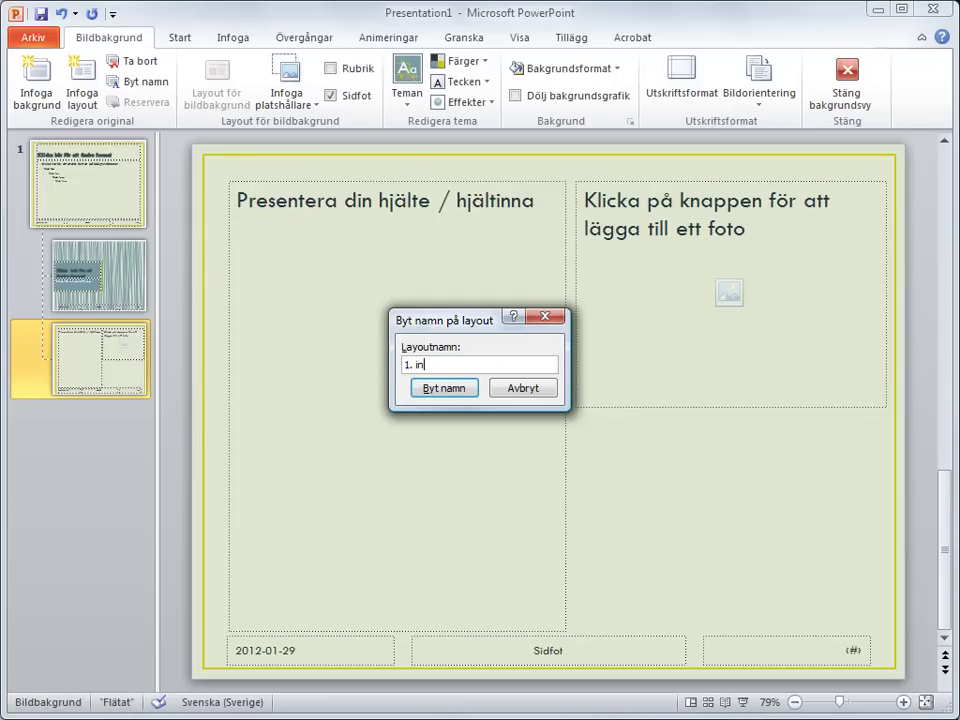
left_click(431, 388)
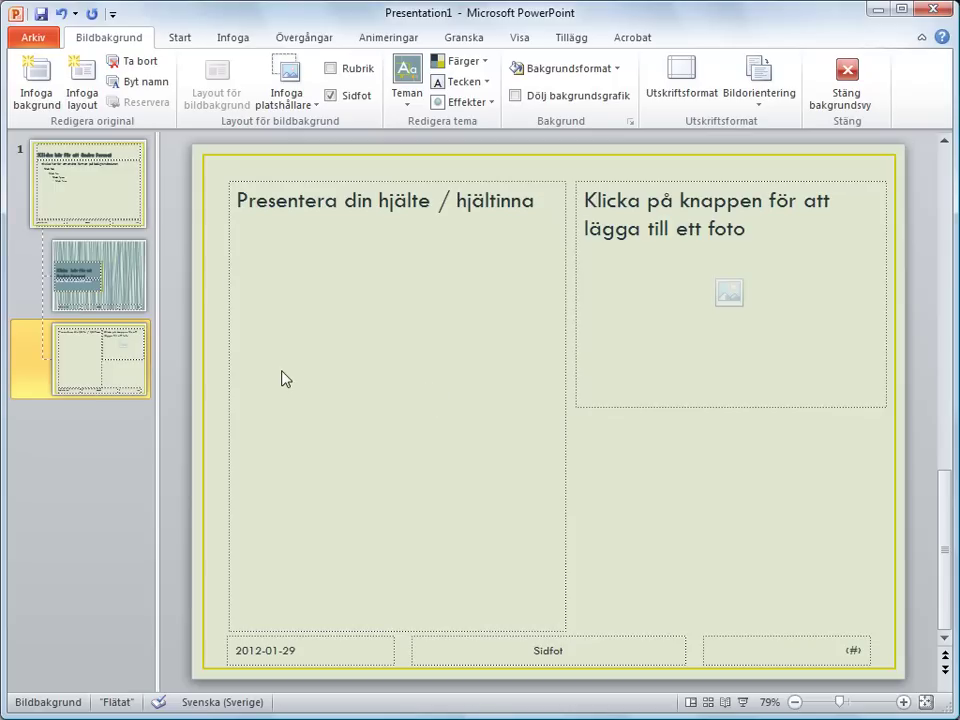
Duplicate the layout and enter the name '2. Utmaning' for the copy.
right_click(91, 368)
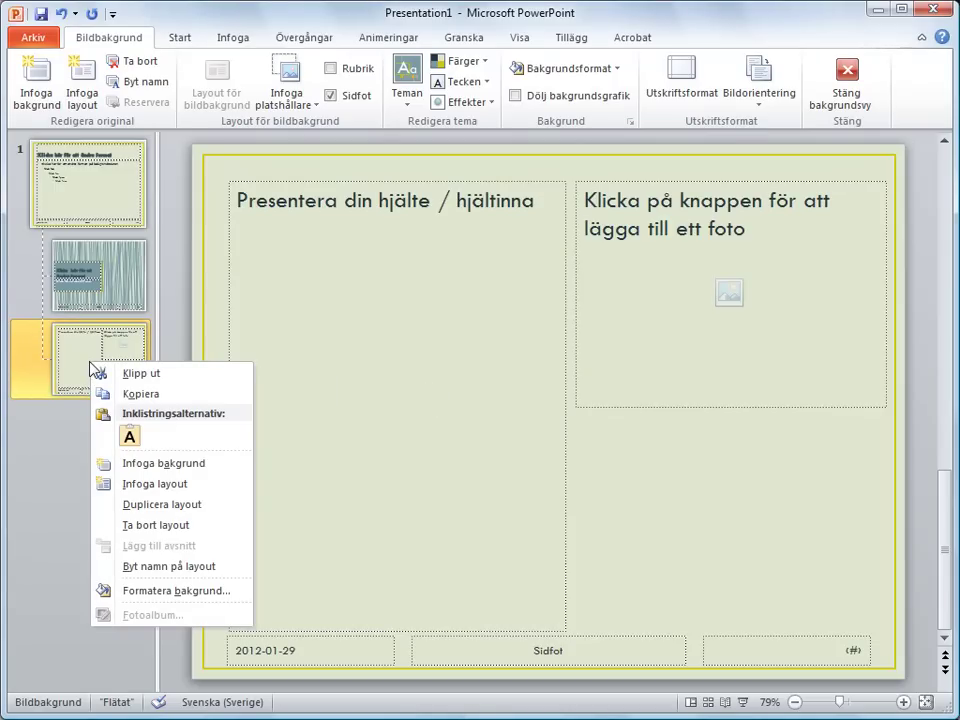
left_click(135, 505)
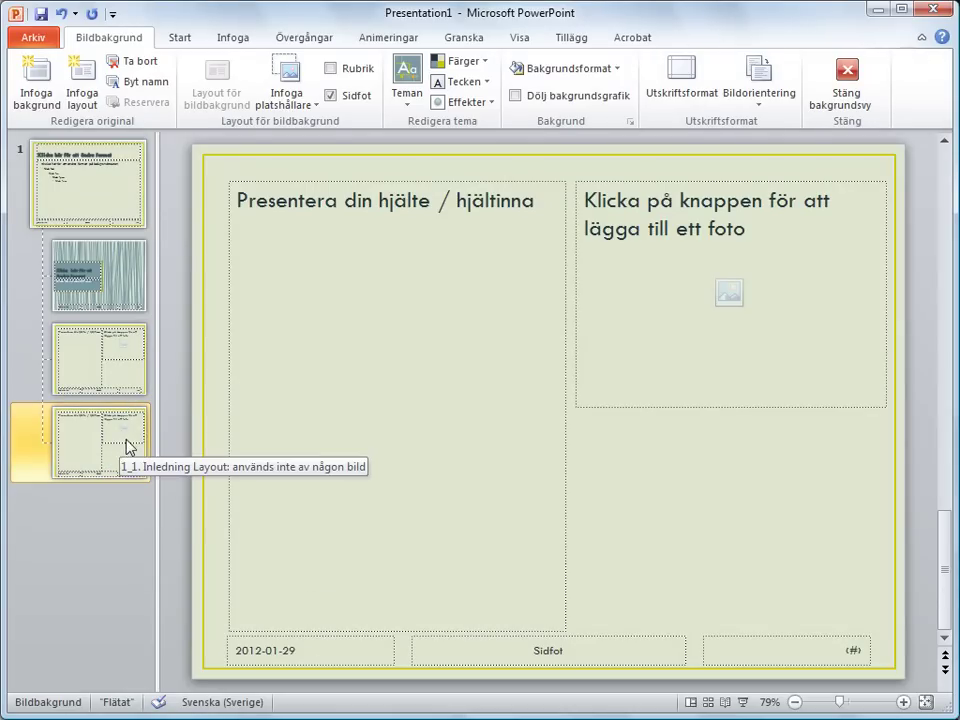
left_click(139, 87)
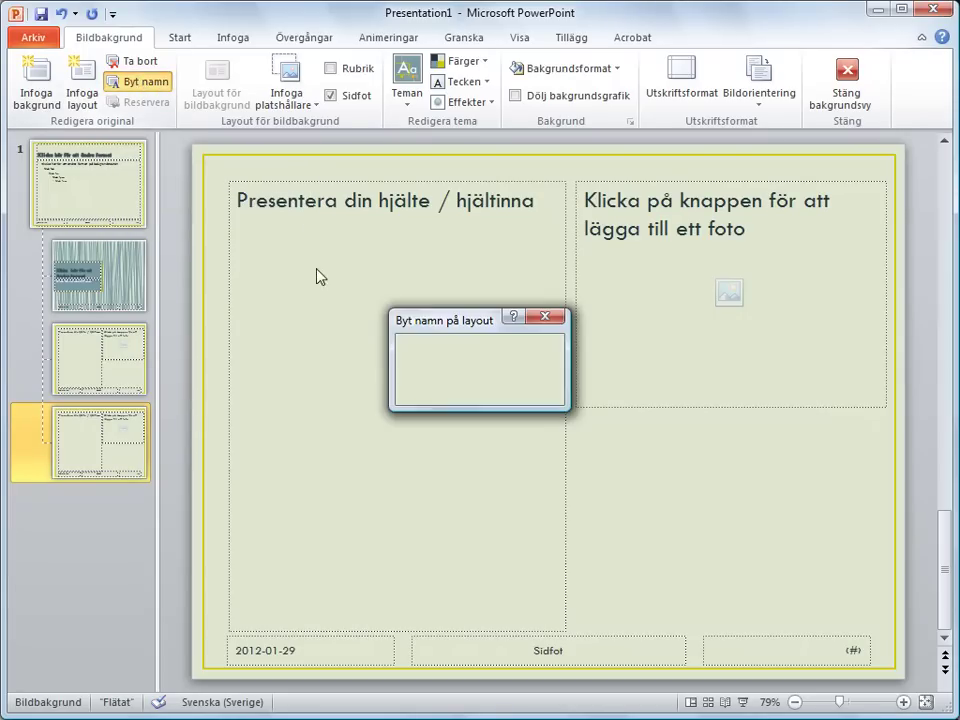
left_click_drag(489, 364, 398, 363)
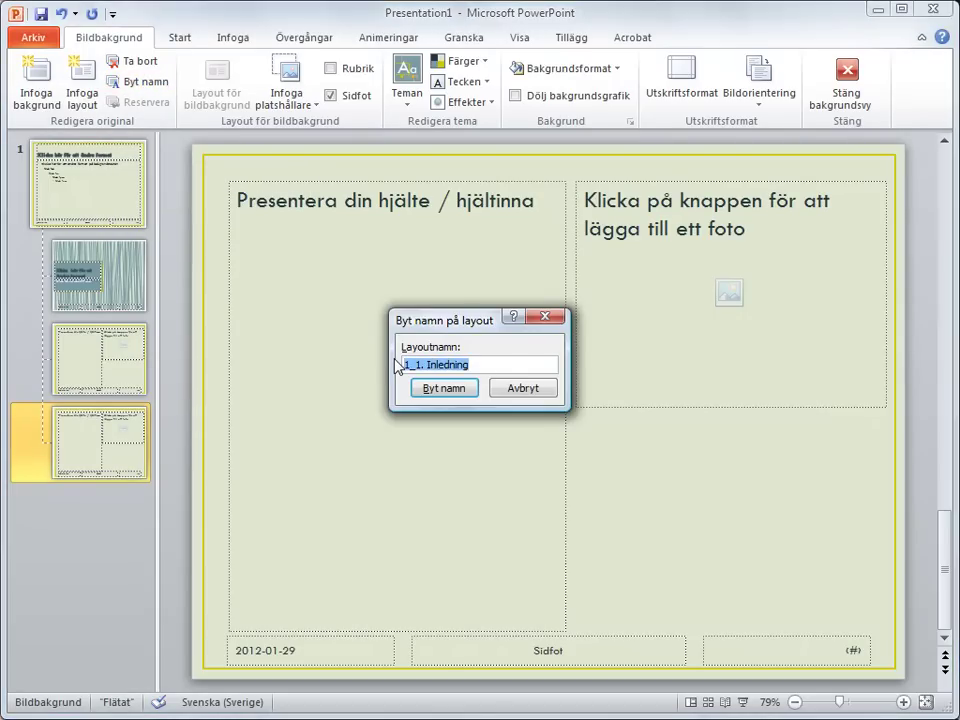
type("2. Utmaning")
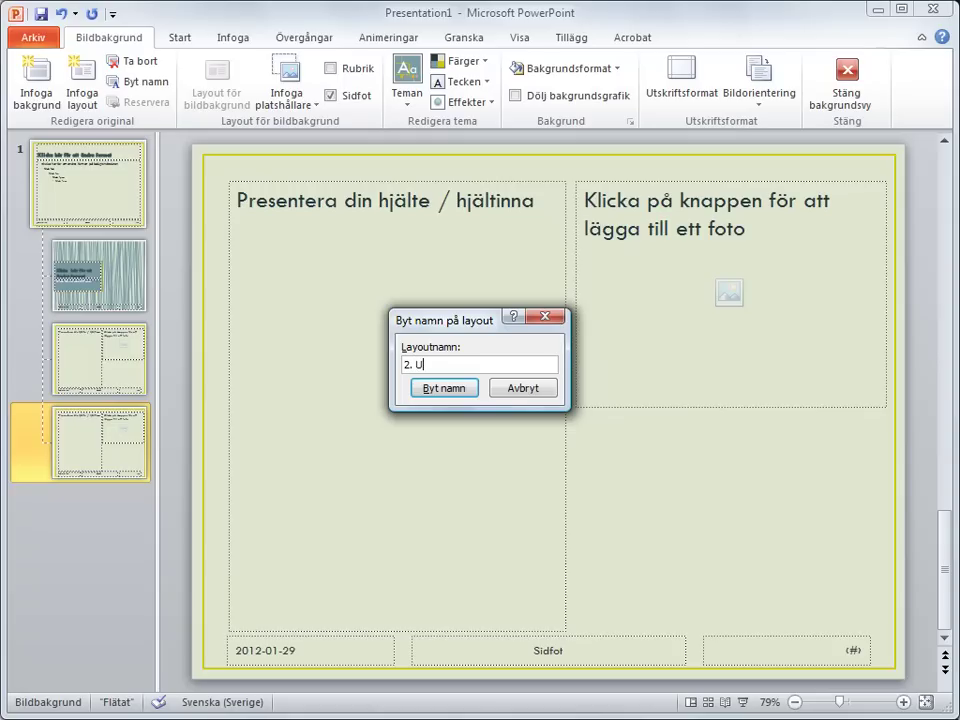
left_click(440, 389)
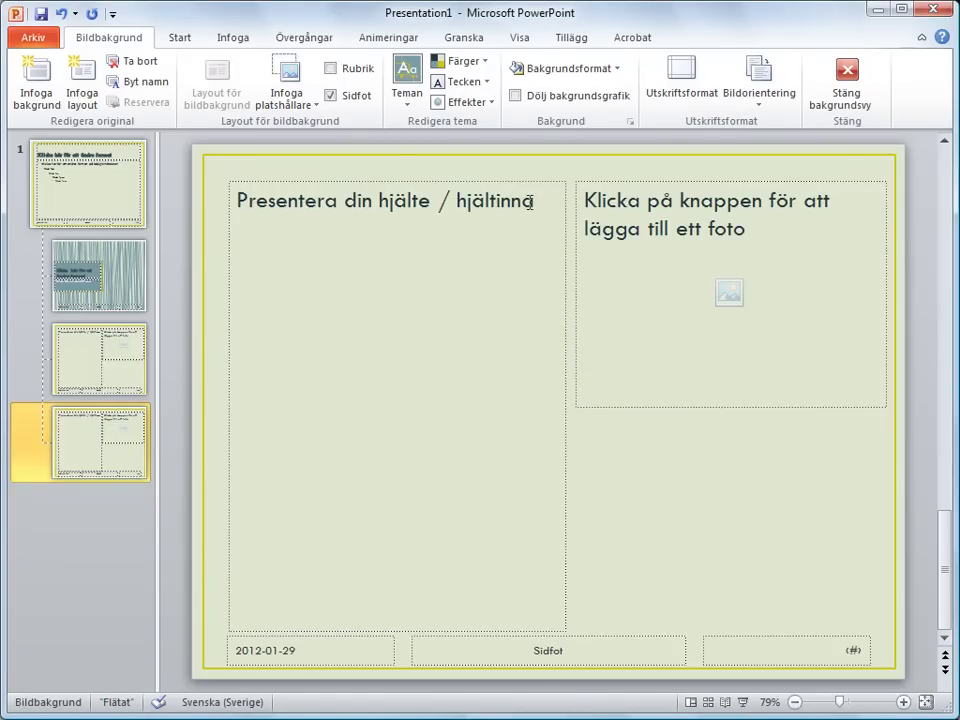
Set the left prompt to 'Skriv om de utmaningar din hjälte / hjältinna möter.' and add a lower-right photo placeholder reading 'Här kan du lägga till ett extra foto om du vill'.
left_click_drag(537, 201, 286, 197)
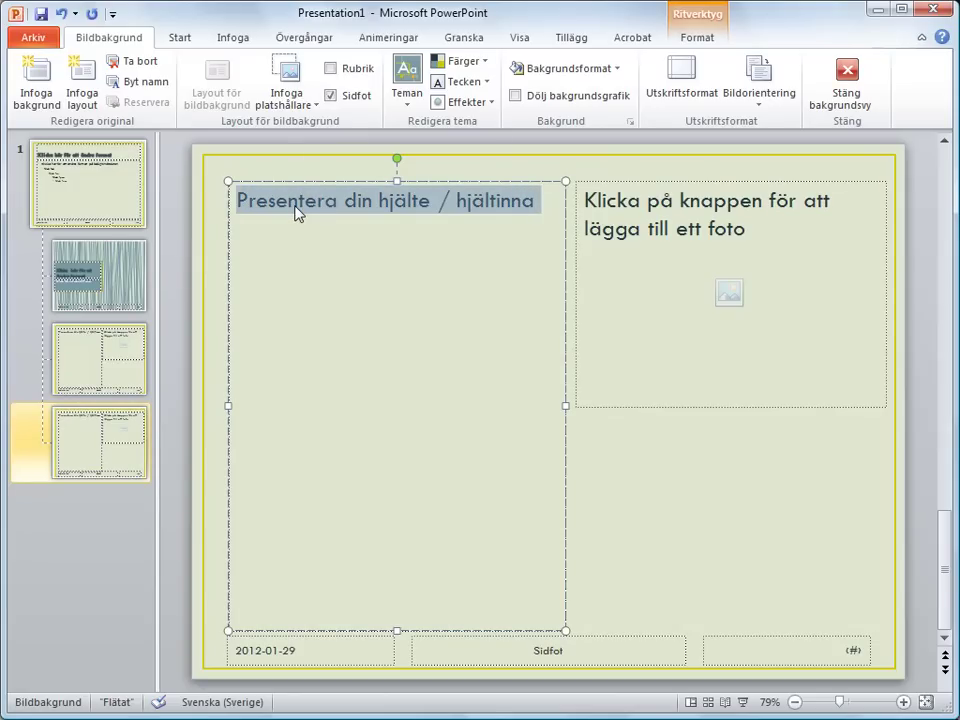
type("S")
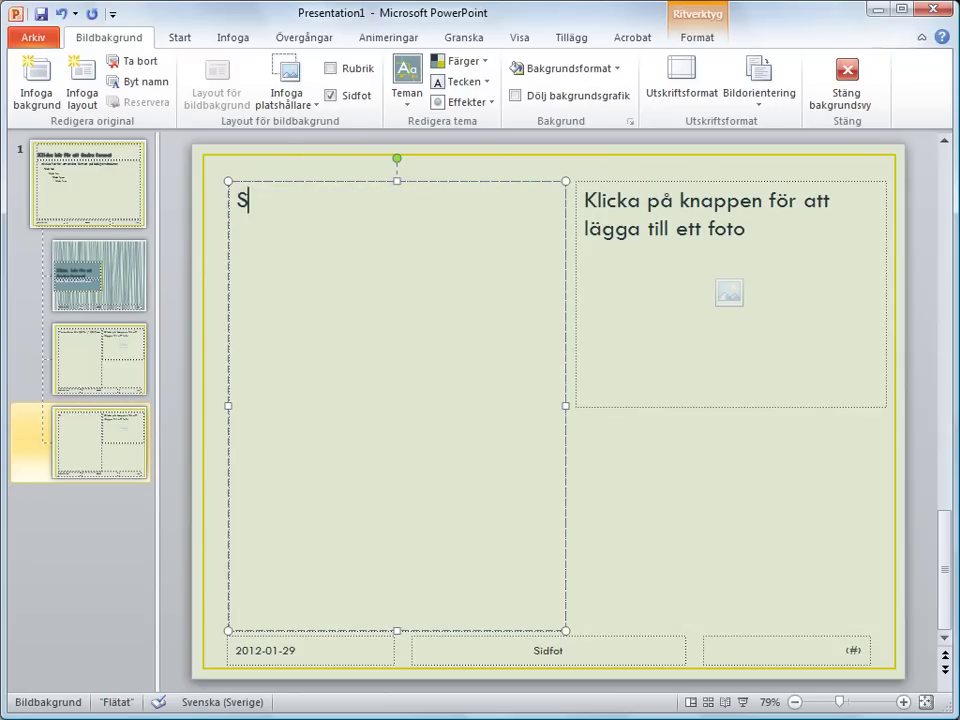
type("kriv om de utmaningar din hjälte / hjältinna möter.")
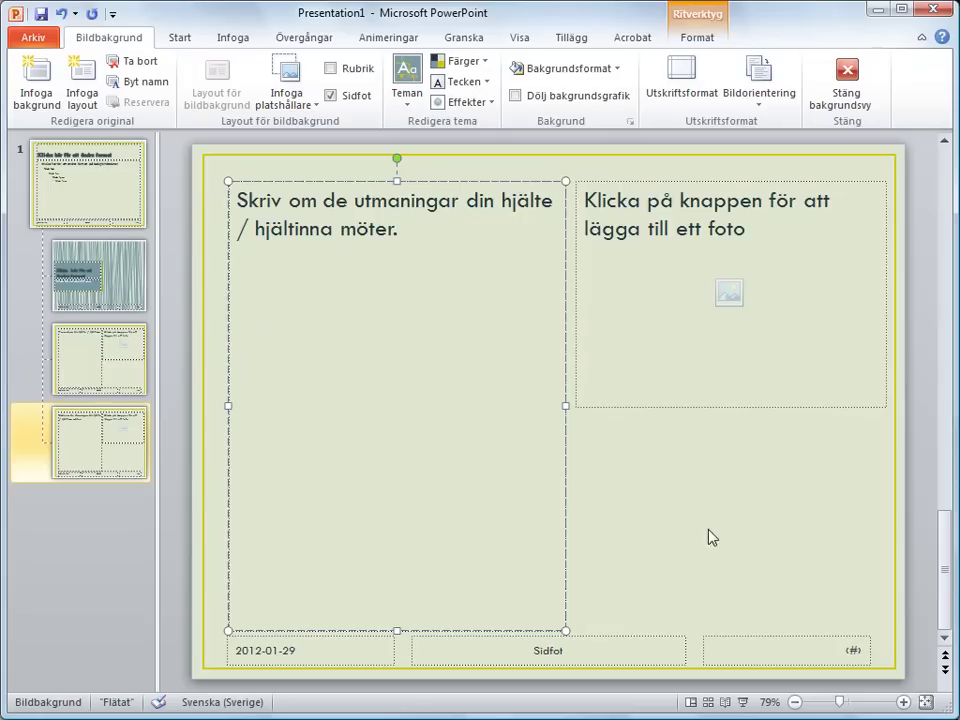
left_click(302, 112)
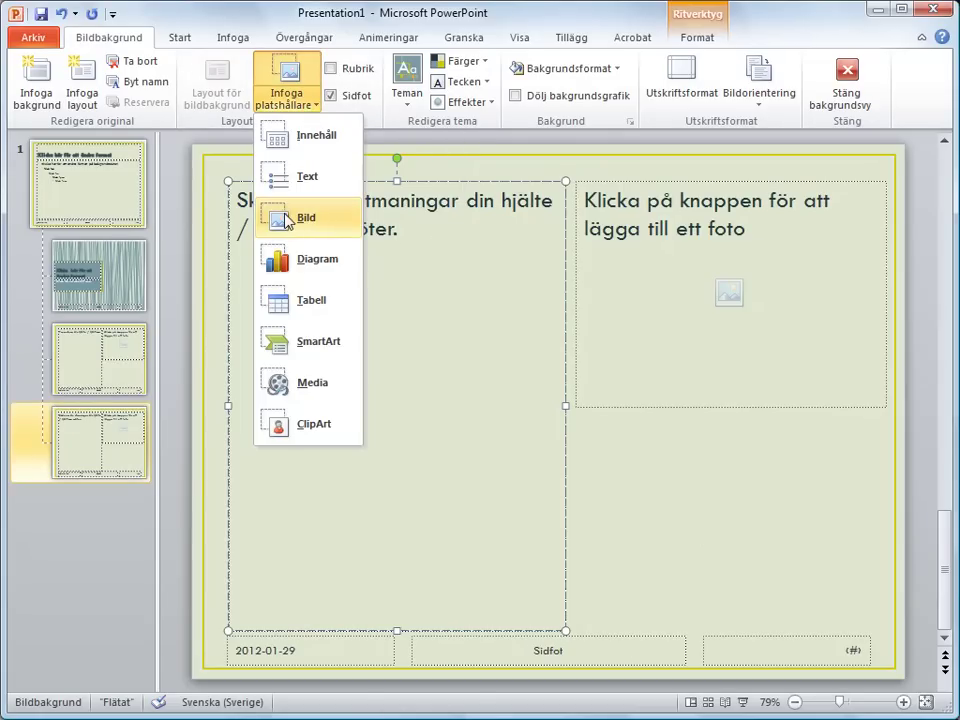
left_click(288, 220)
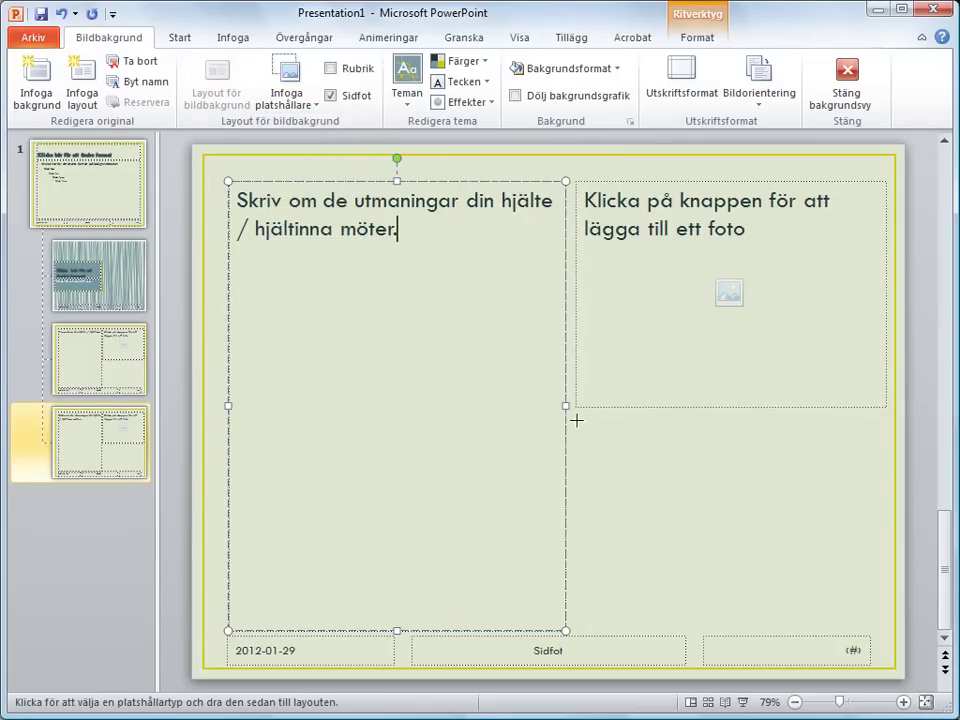
left_click_drag(578, 414, 886, 625)
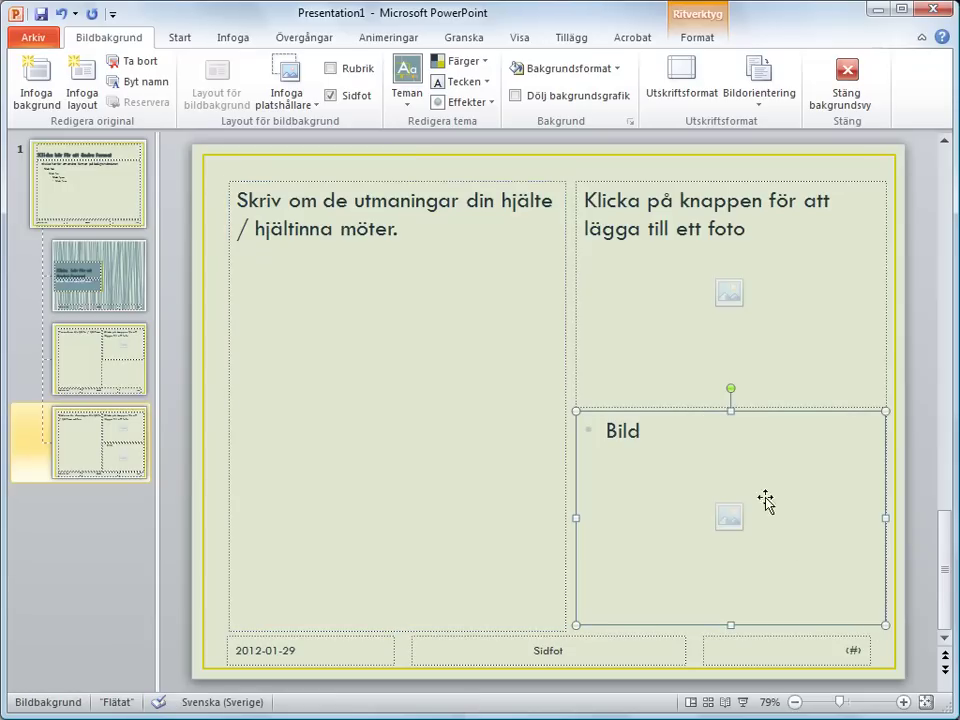
double_click(627, 431)
key("Delete")
type("Här kan du lägga till ett extra foto om du vill")
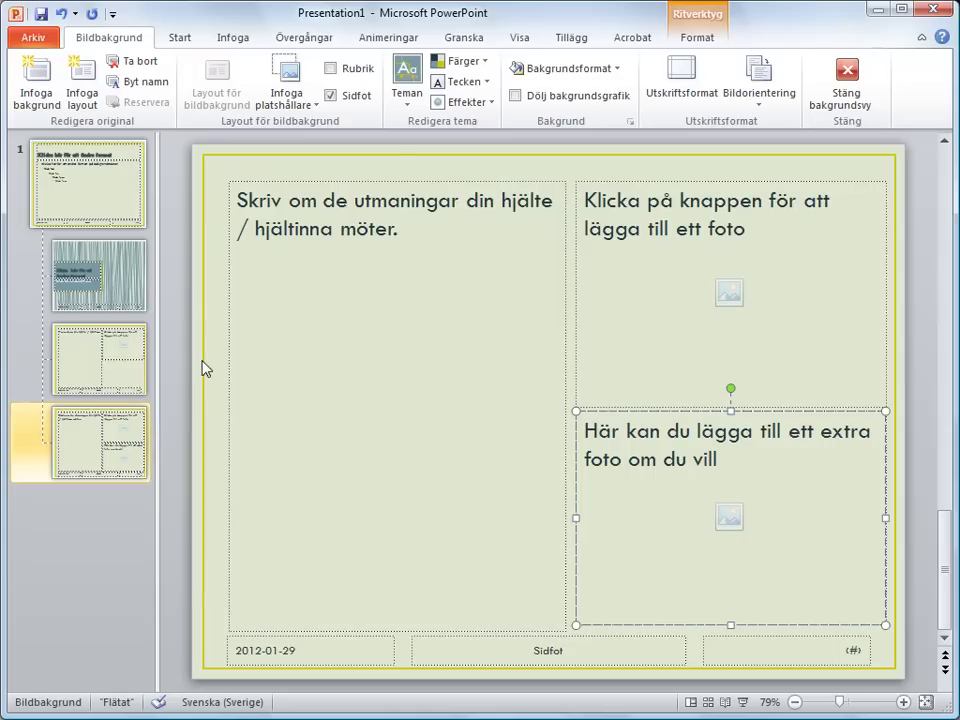
left_click(113, 435)
Duplicate the challenge layout and change the copy's left prompt to 'Hur slutar äventyret?'.
right_click(113, 435)
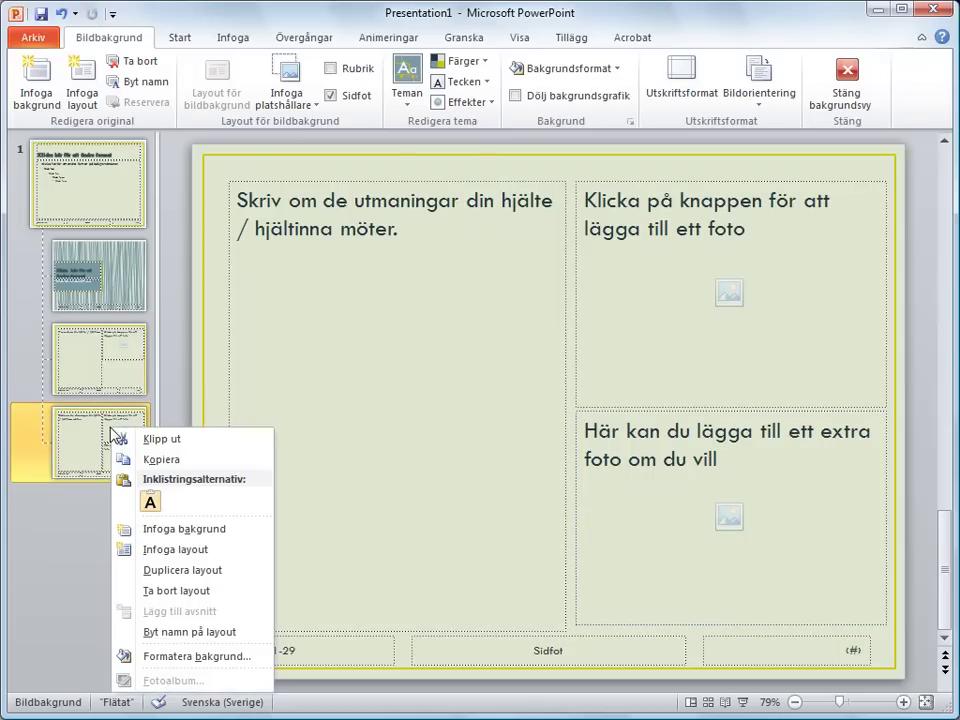
left_click(155, 570)
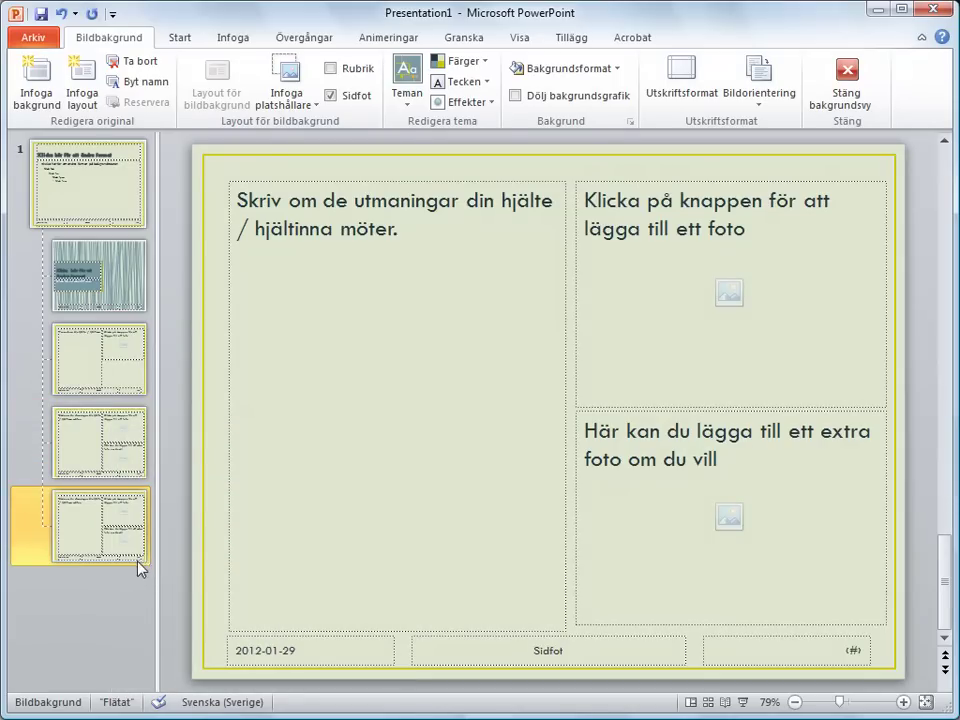
left_click(328, 229)
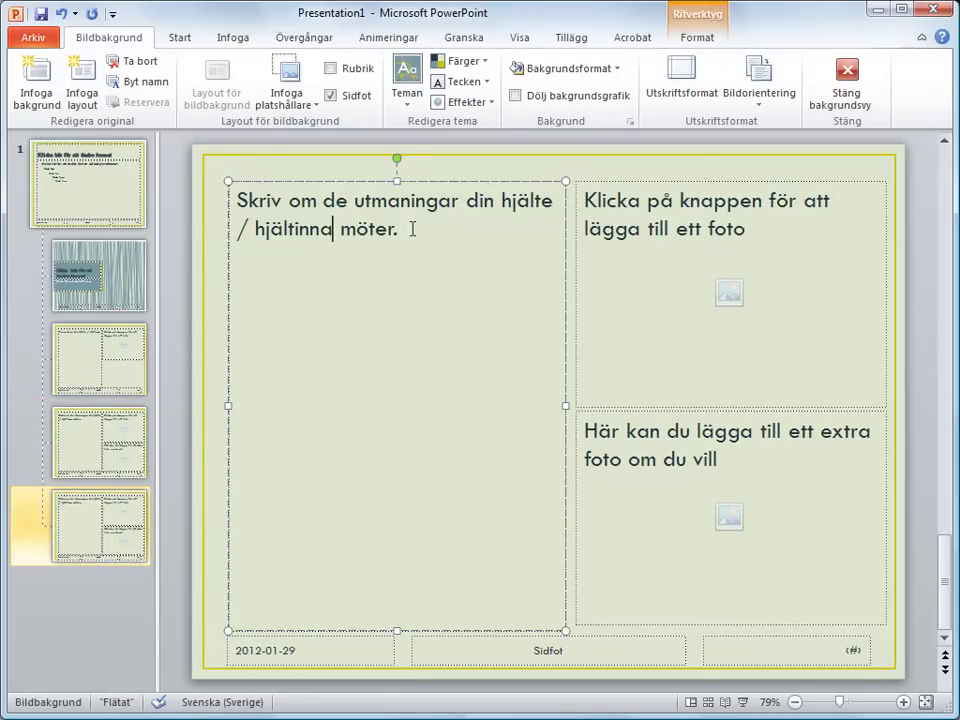
left_click_drag(411, 229, 242, 200)
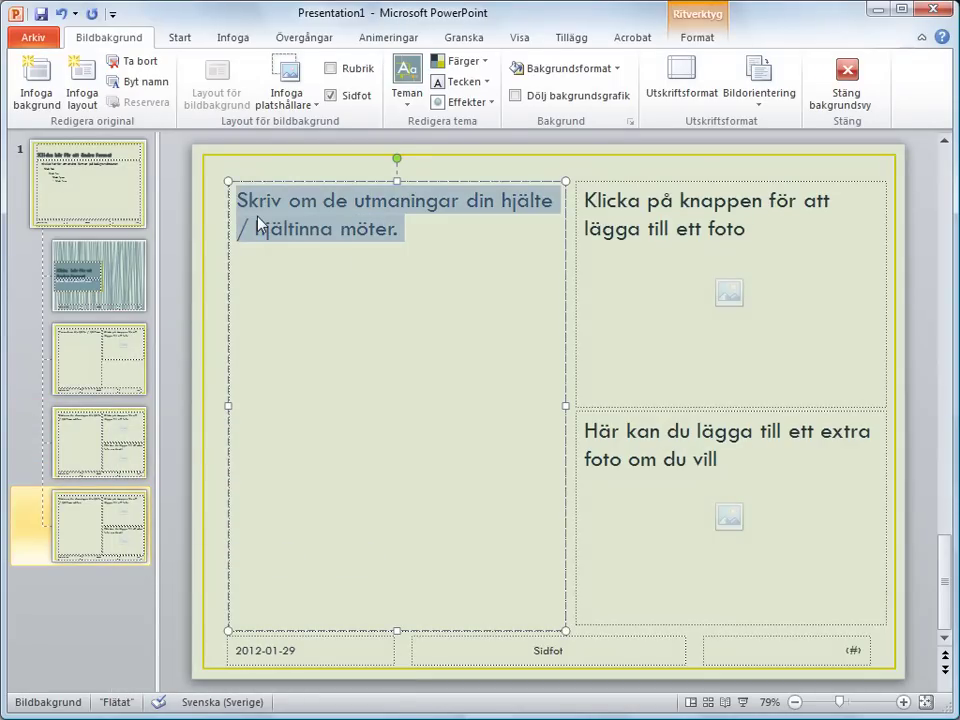
type("Hur ")
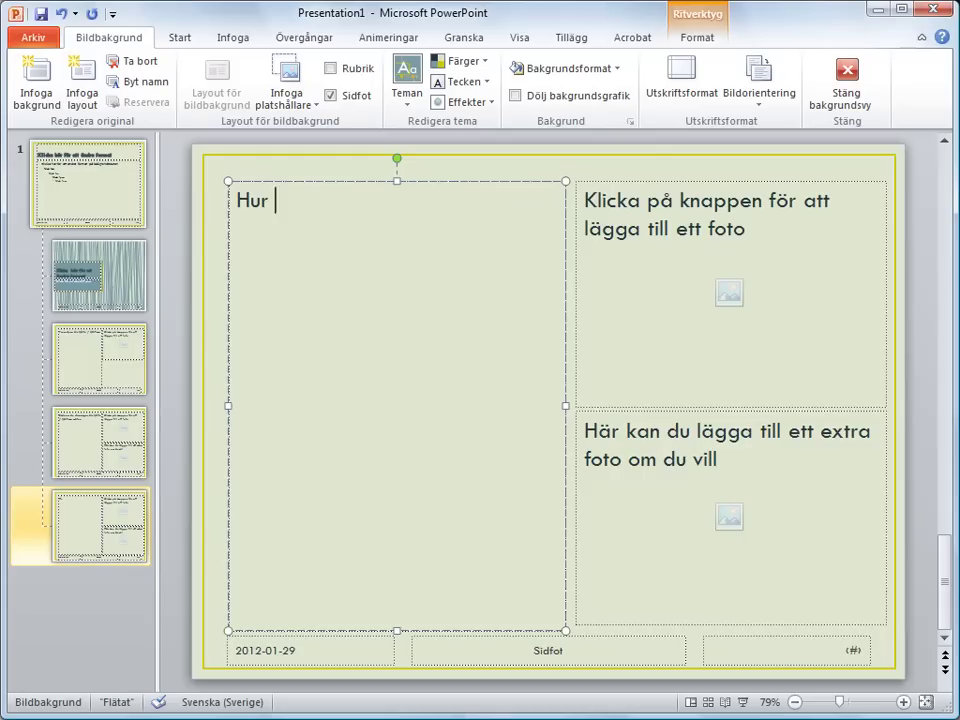
type("slutar äventyret?")
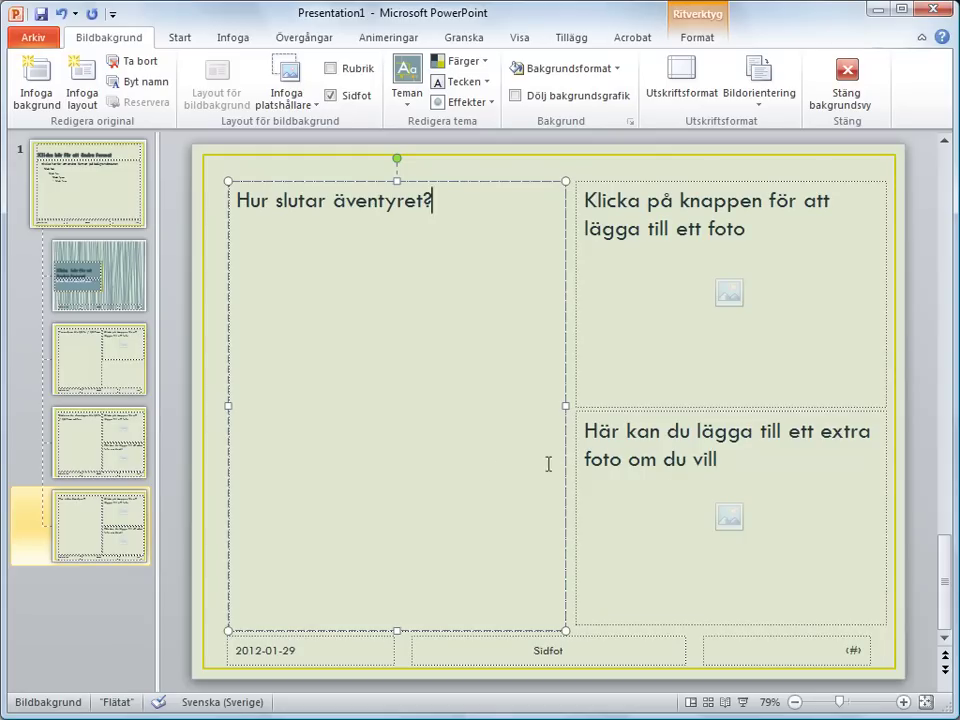
left_click(132, 300)
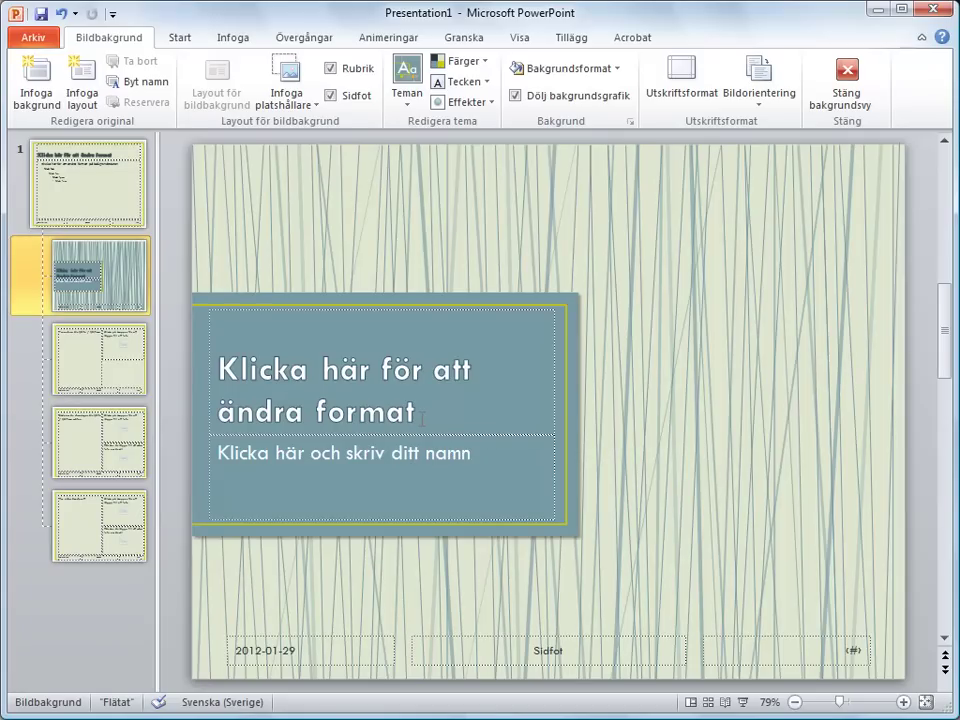
left_click(112, 391)
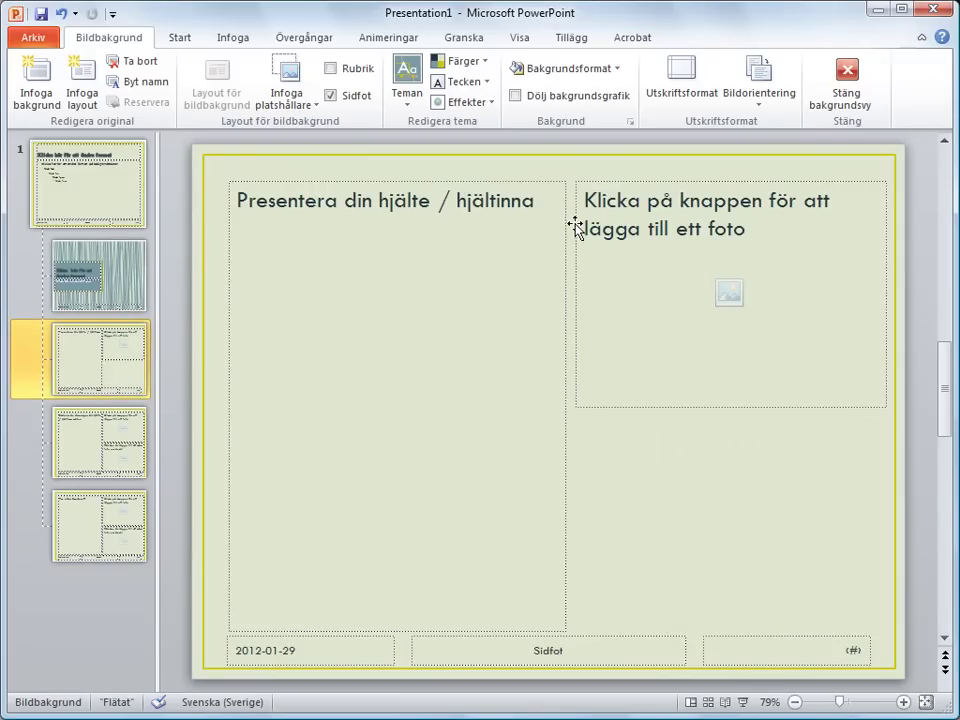
left_click(101, 452)
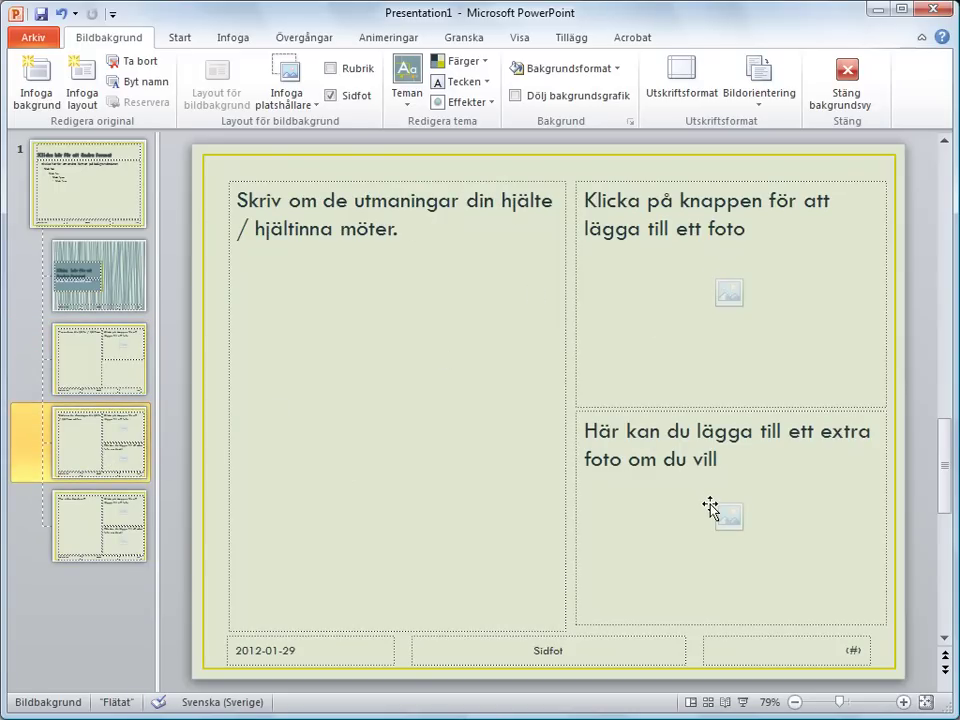
left_click(119, 539)
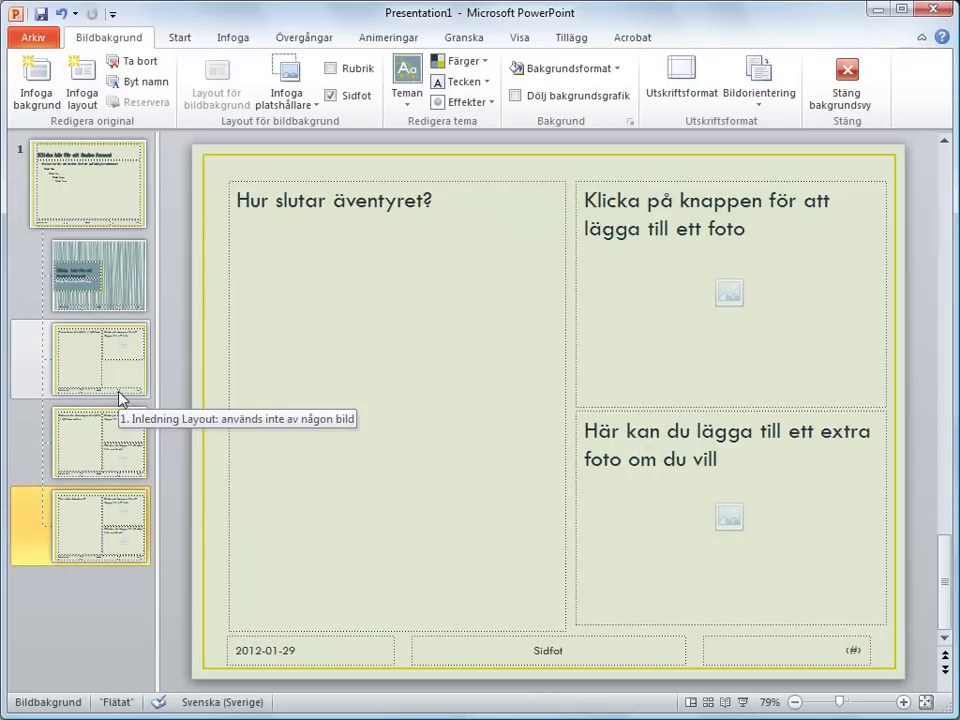
key("Up")
key("Up")
key("Up")
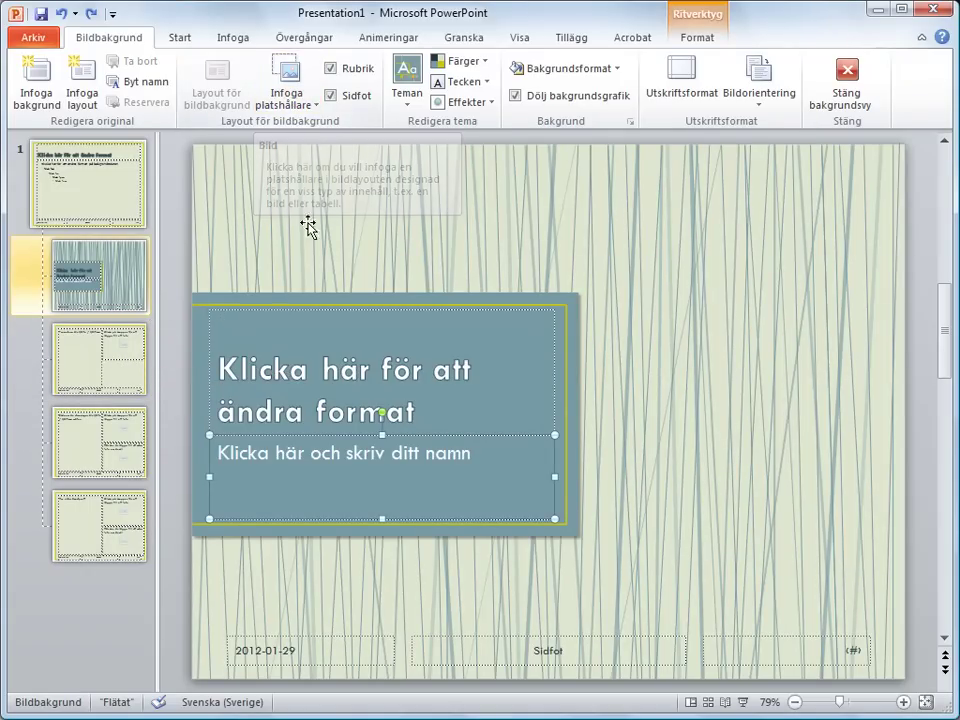
left_click(122, 368)
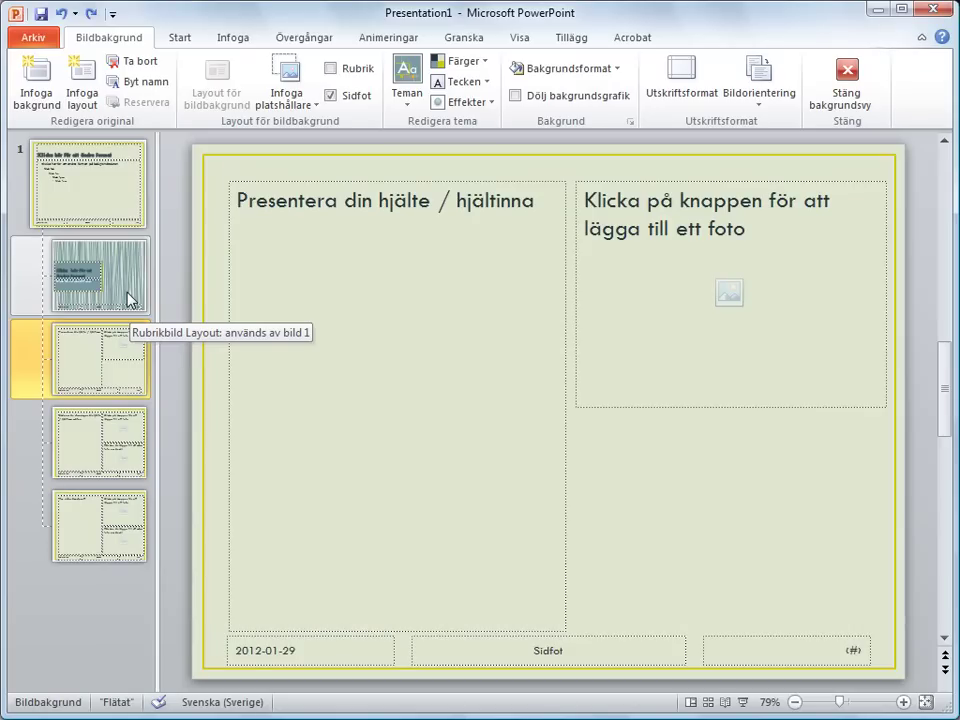
left_click(129, 299)
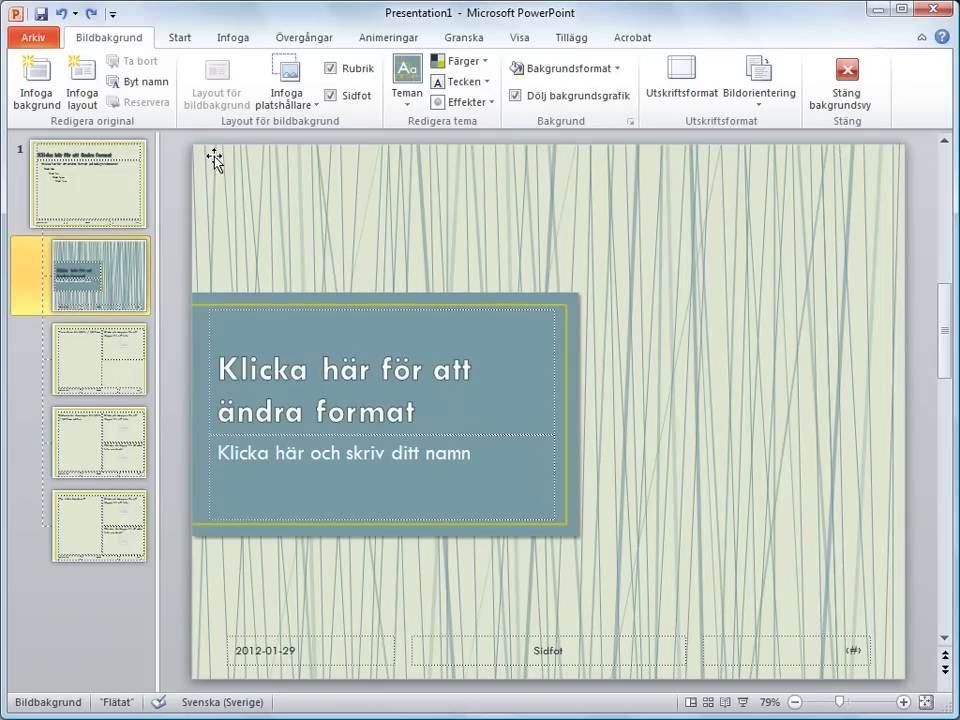
Shorten the subtitle placeholder and add a text box reading 'Exempelskolan våren 2012' beneath it.
left_click(230, 37)
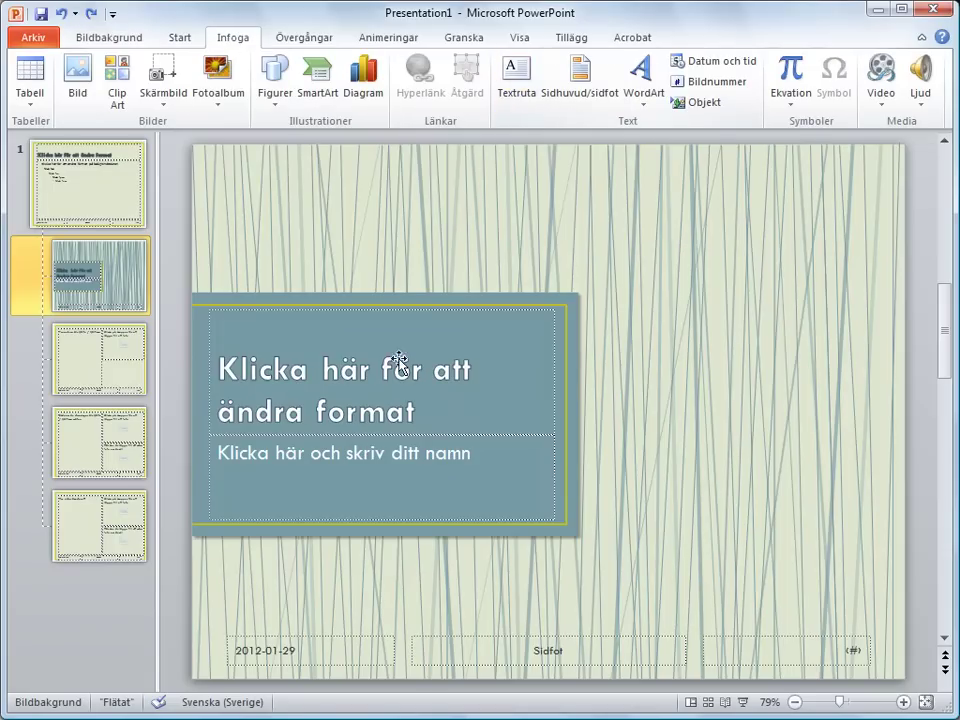
left_click(385, 524)
left_click(383, 519)
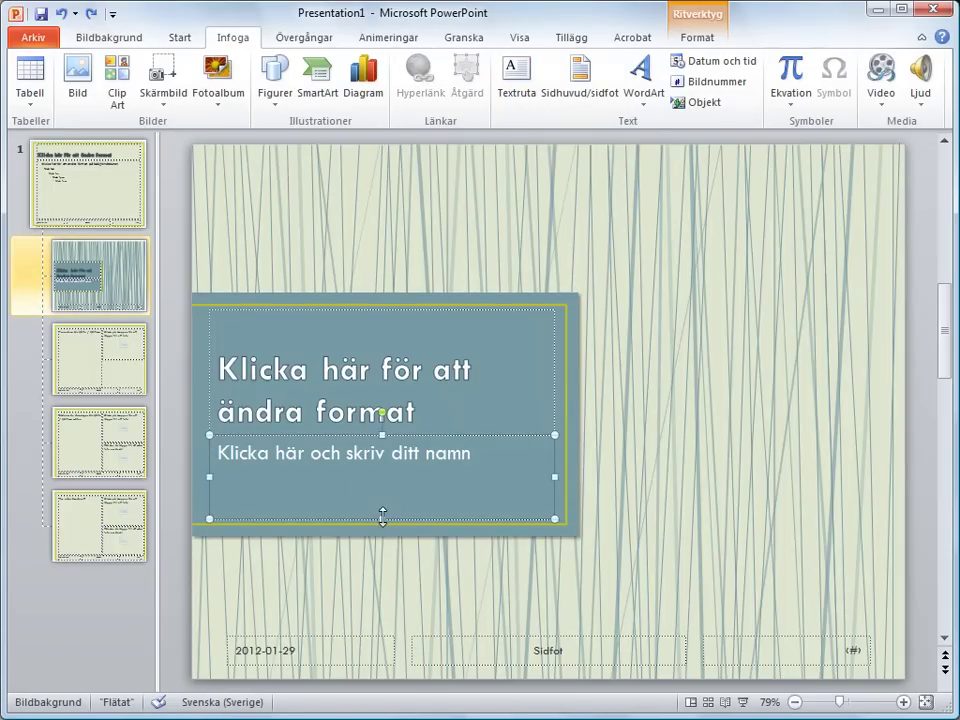
left_click_drag(388, 479, 388, 474)
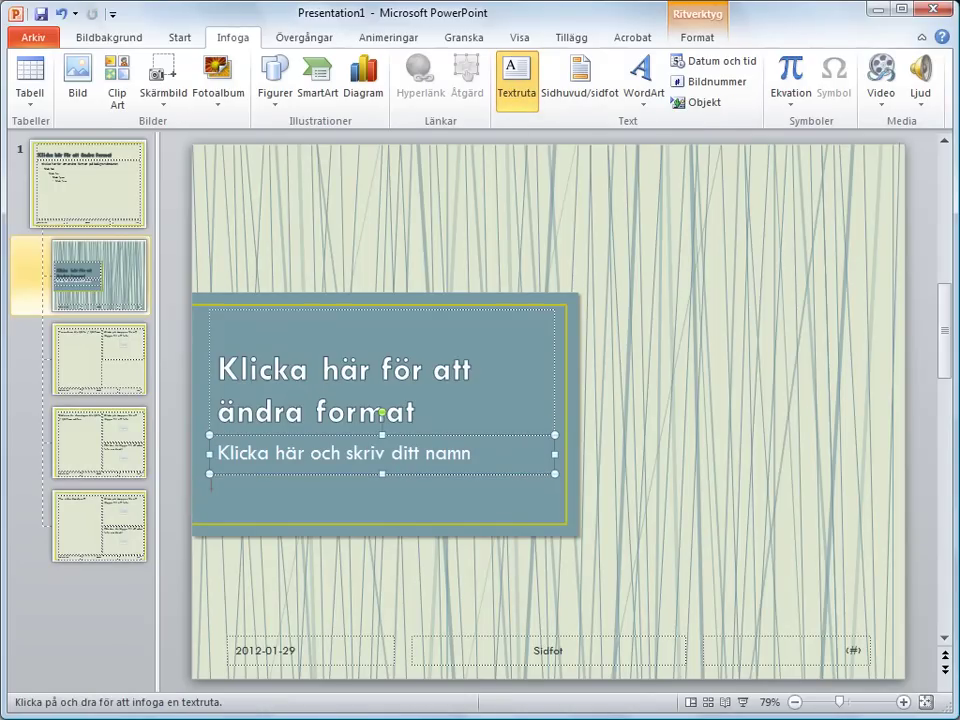
mouse_move(212, 491)
left_mouse_down()
mouse_move(552, 519)
mouse_move(536, 519)
left_mouse_up()
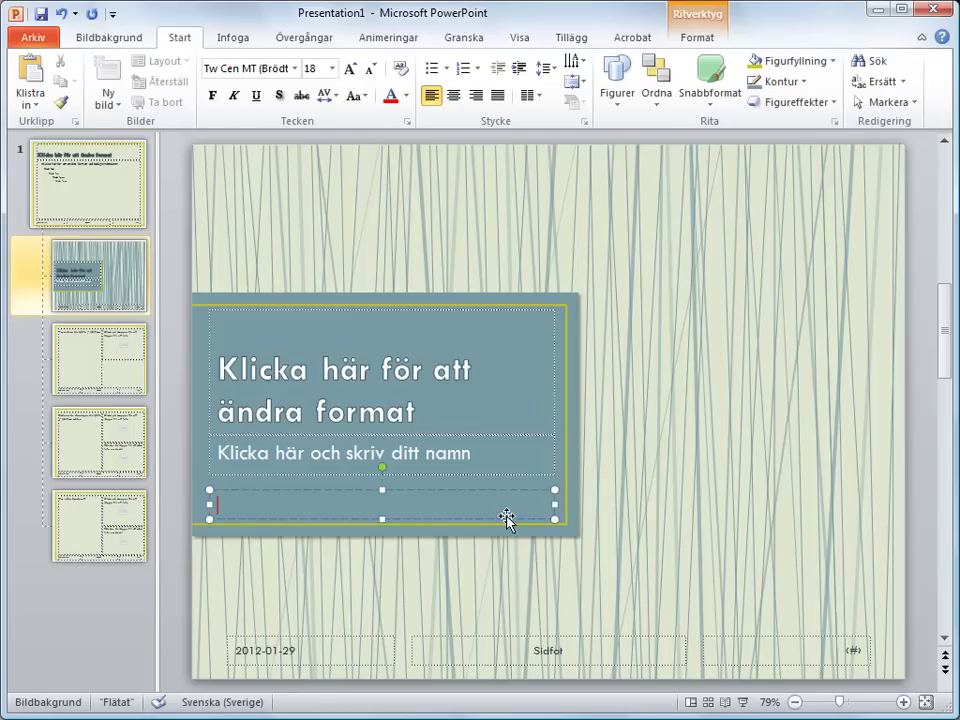
type("Exempelskolan våren 2012")
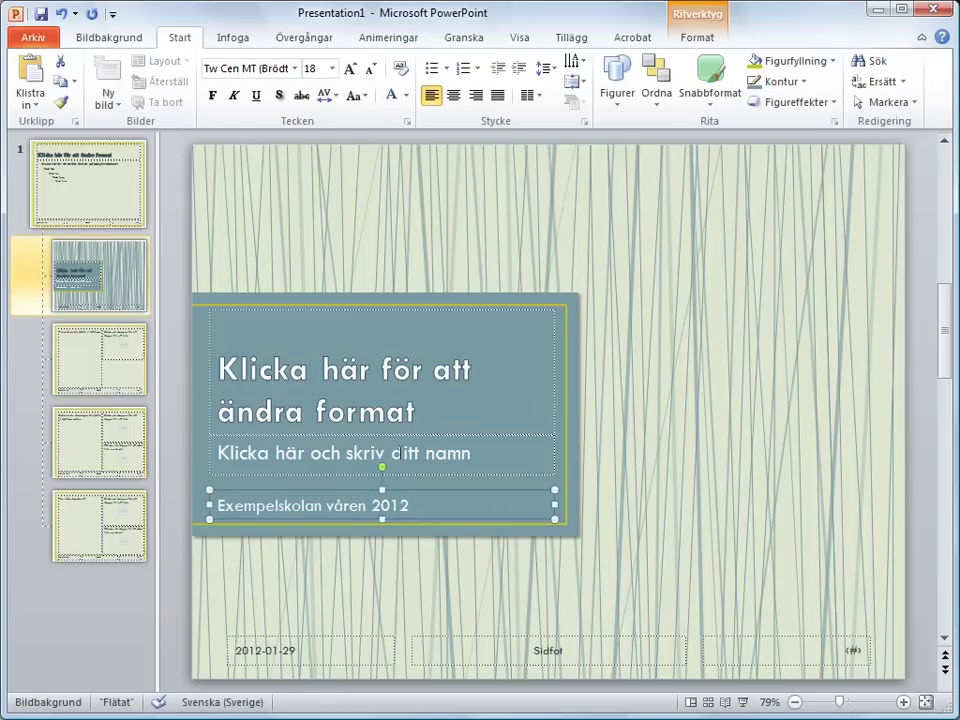
left_click(233, 37)
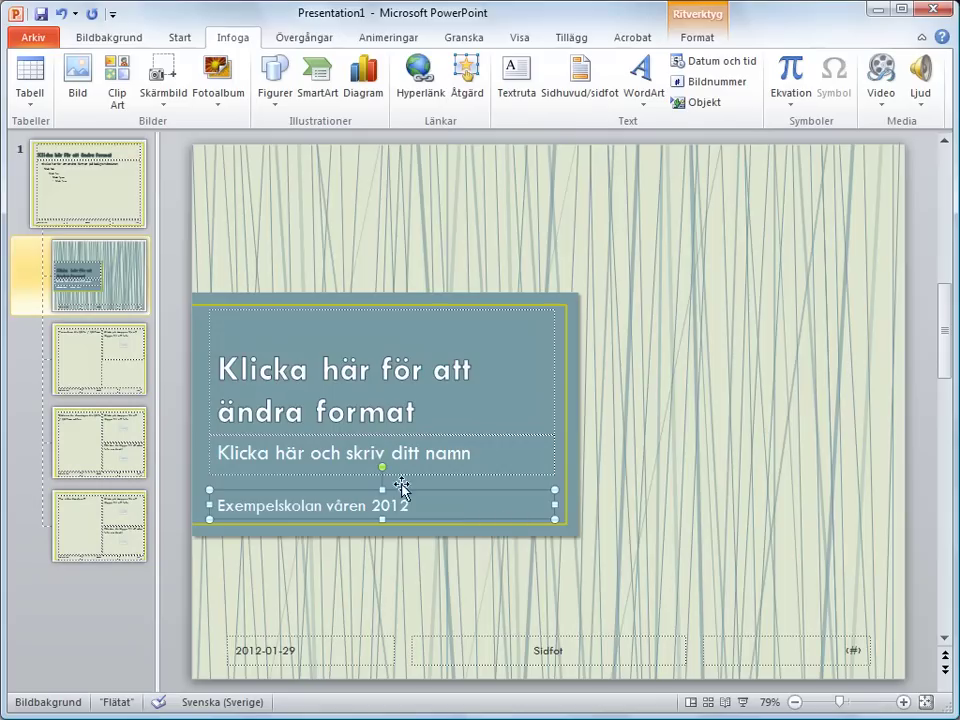
left_click(566, 428)
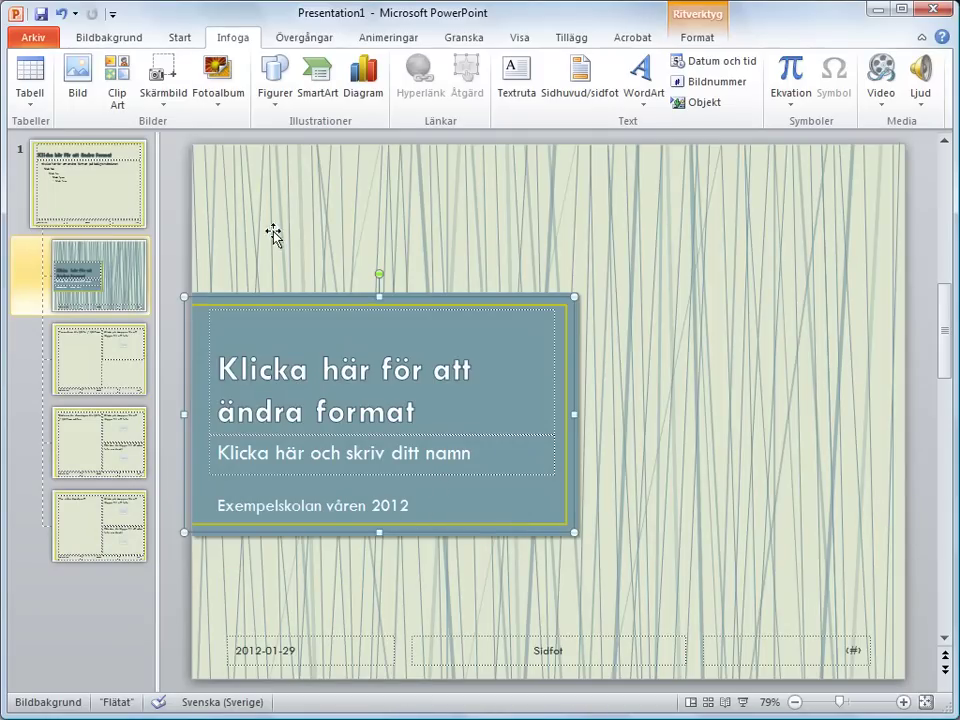
left_click(124, 40)
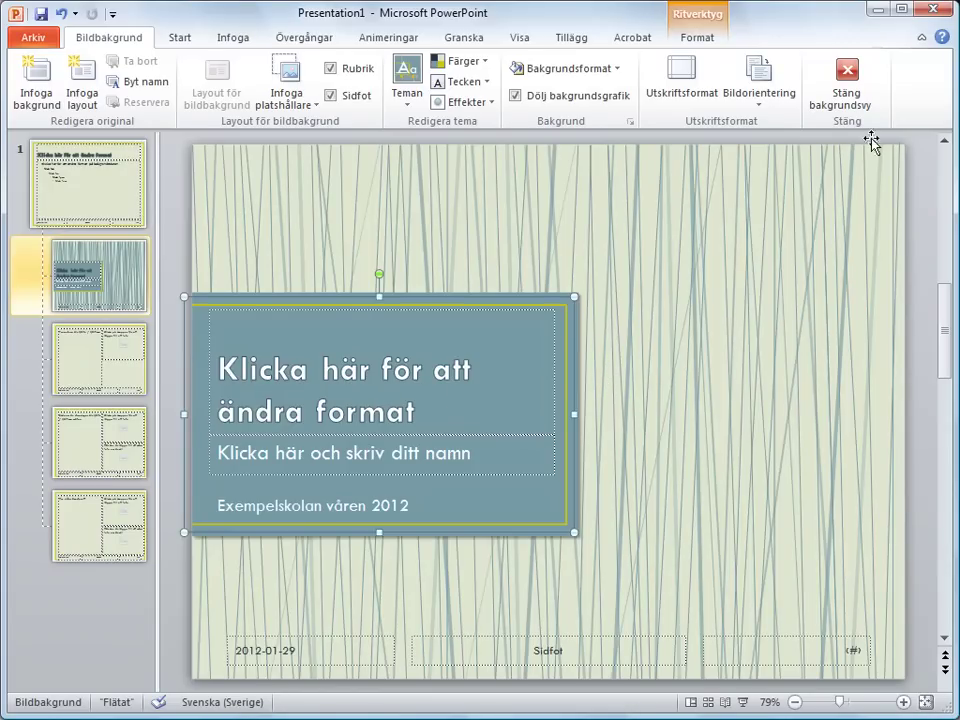
Leave master view, test the title slide's subtitle placeholder, and preview the new-slide layouts without adding one.
left_click(846, 99)
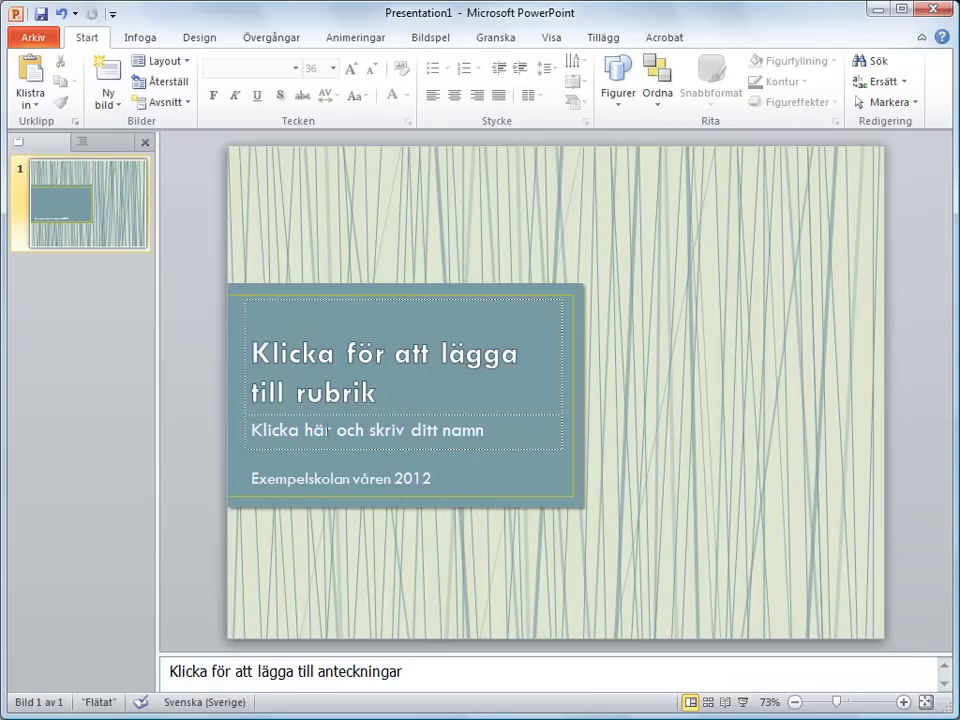
left_click(326, 430)
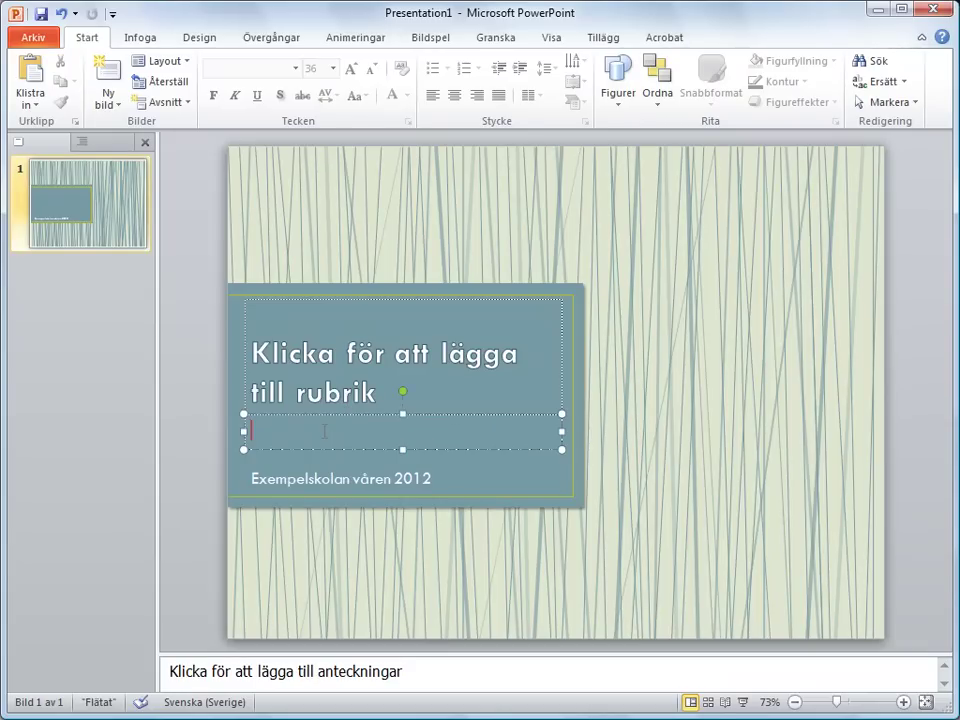
left_click(516, 490)
left_click(468, 428)
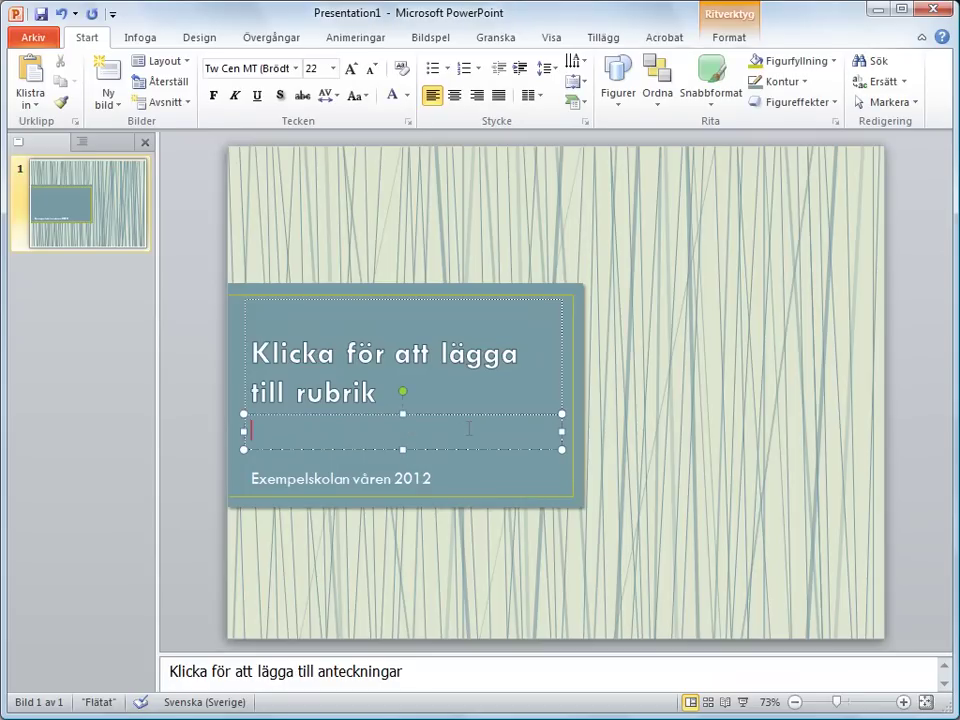
left_click(458, 483)
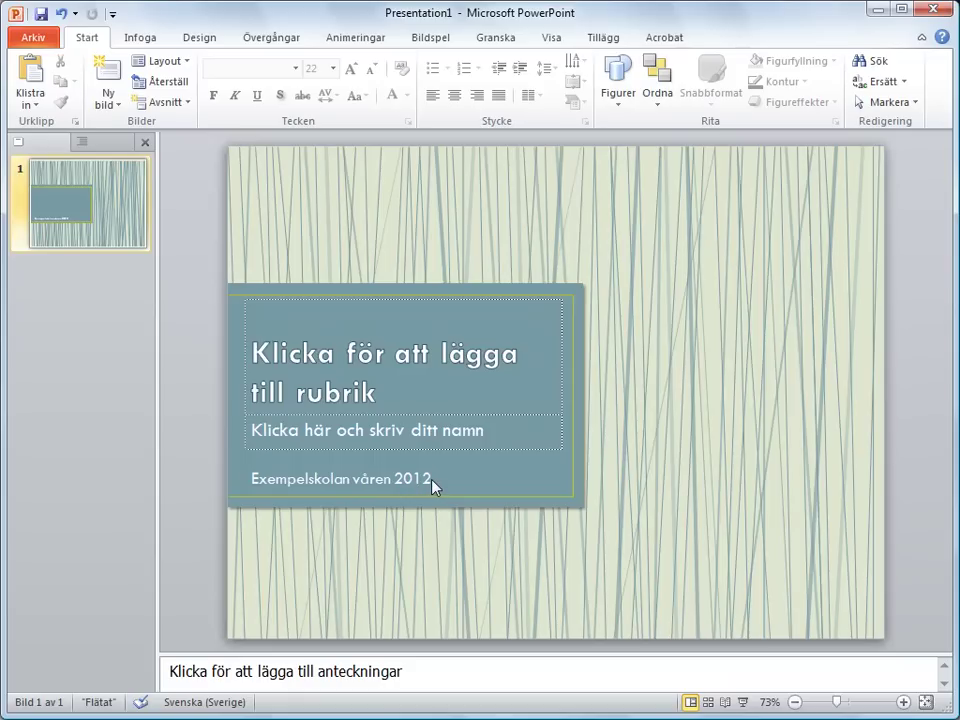
left_click(112, 104)
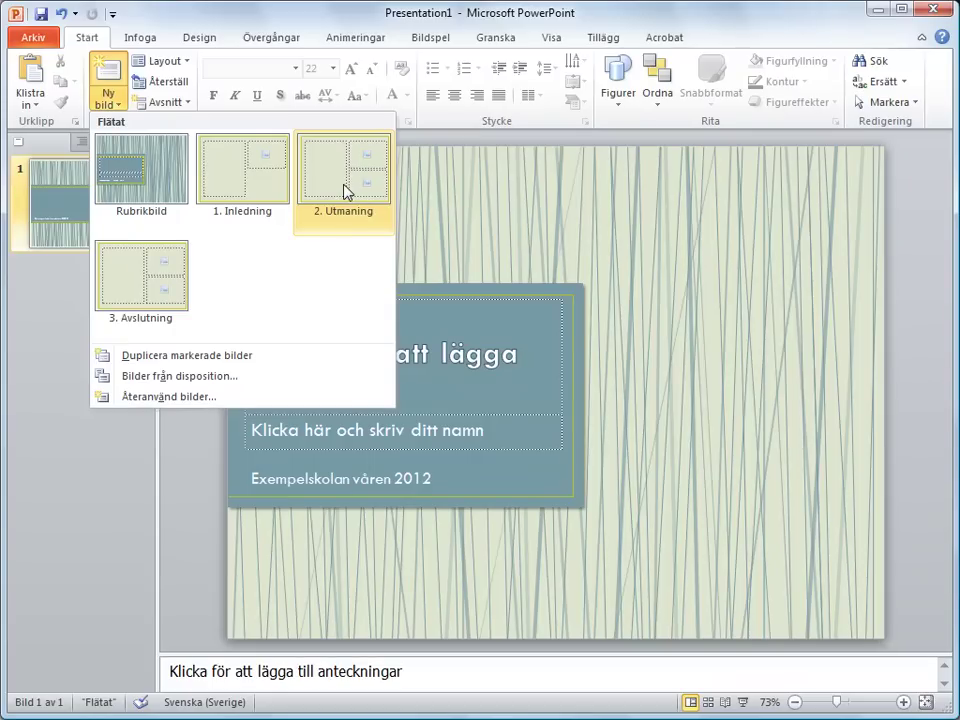
left_click(527, 190)
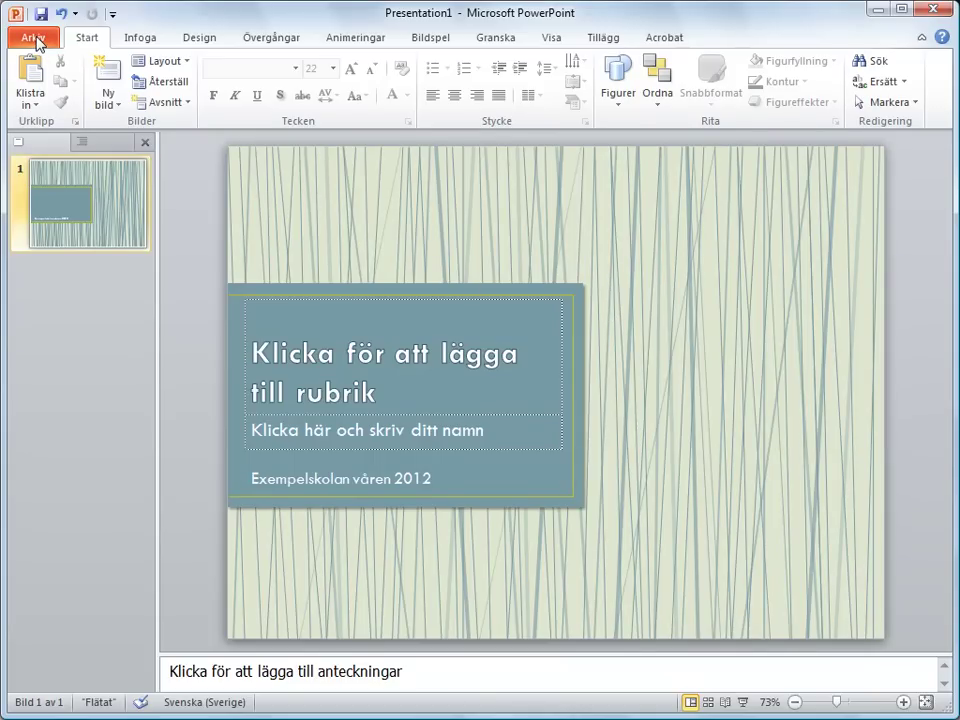
Save the design as the PowerPoint template Äventyrsberättelse.potx.
left_click(36, 42)
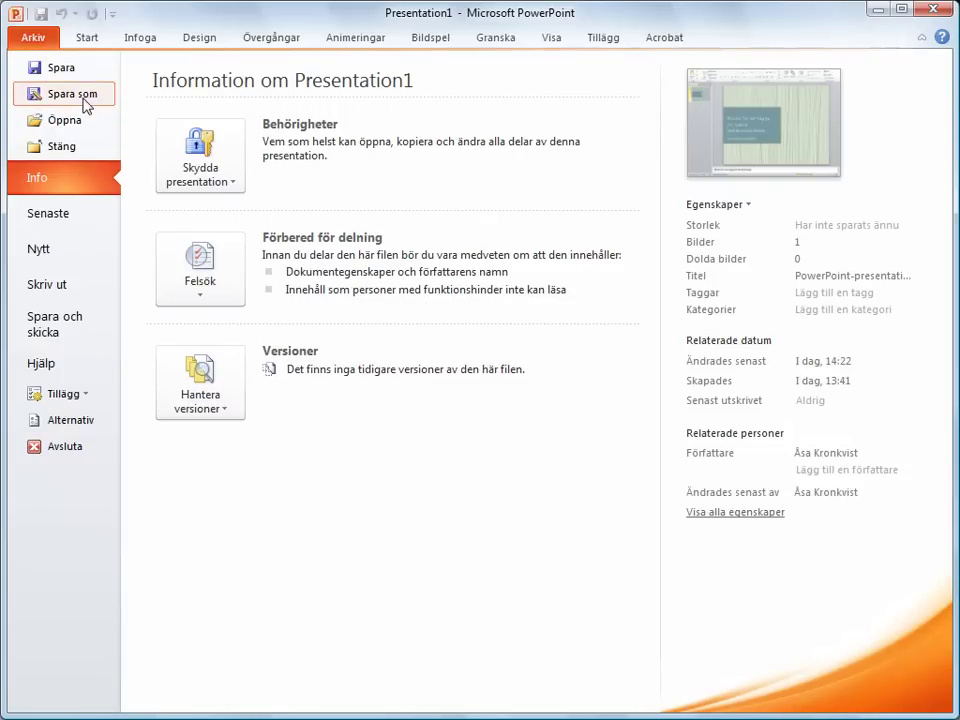
left_click(84, 98)
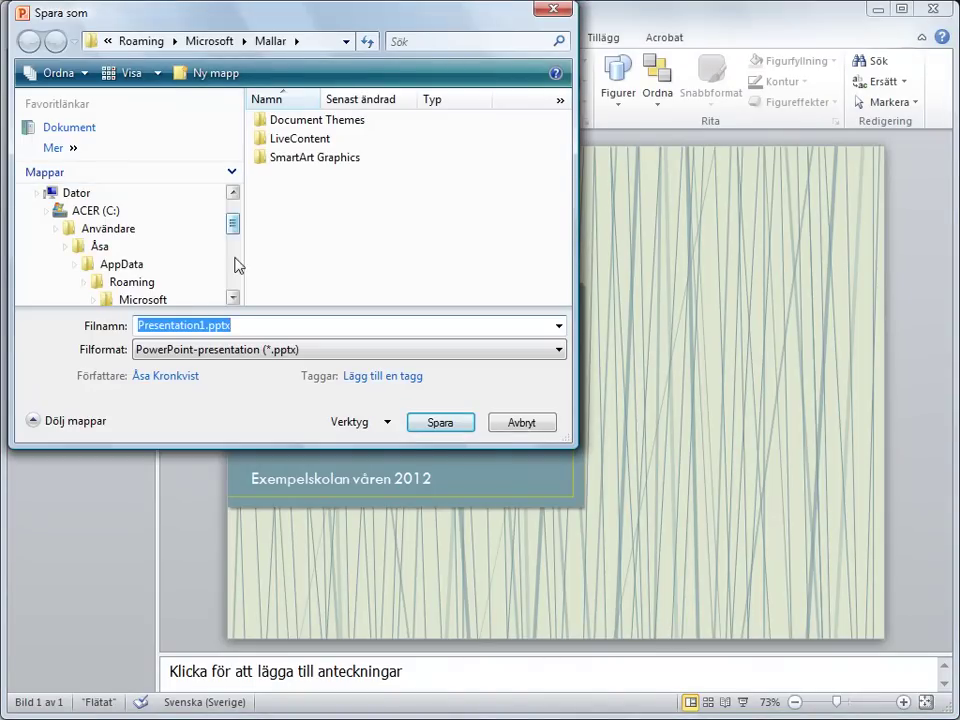
left_click(274, 350)
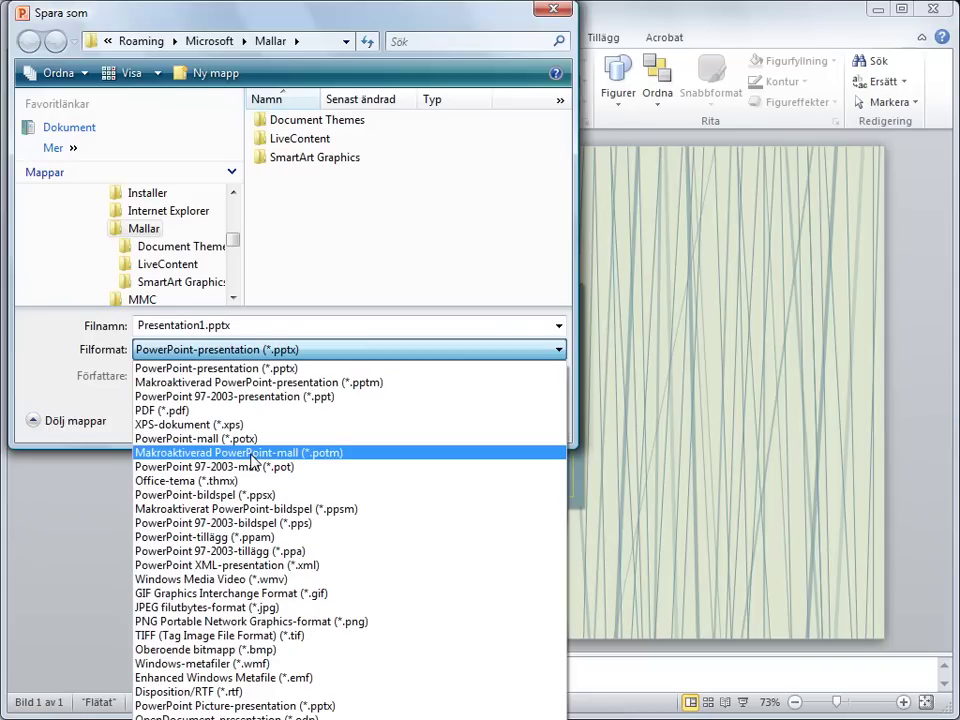
left_click(248, 446)
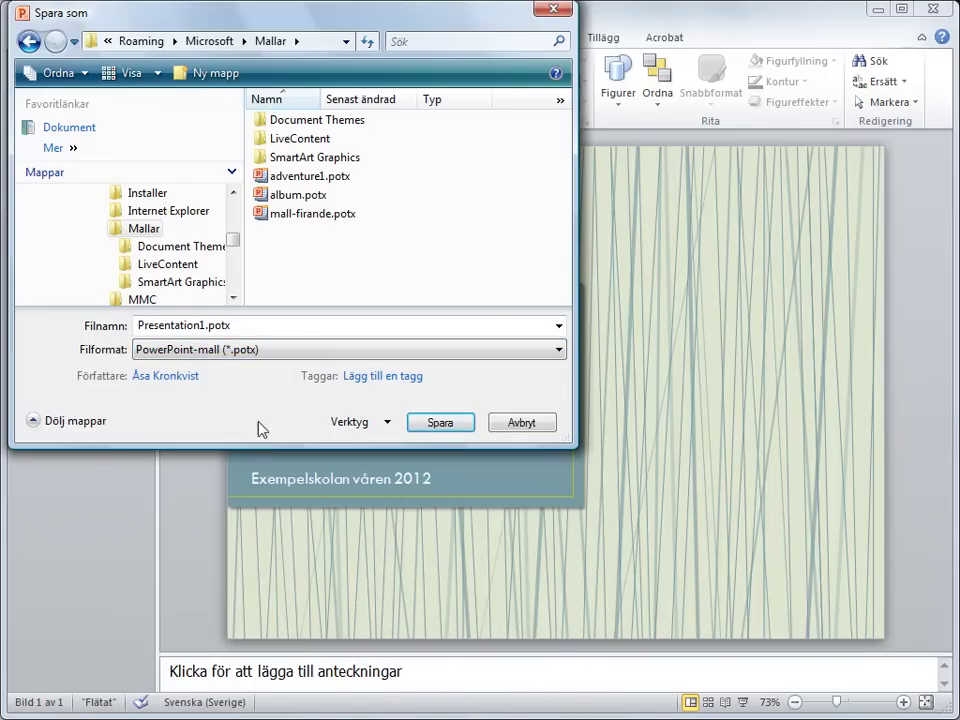
double_click(282, 325)
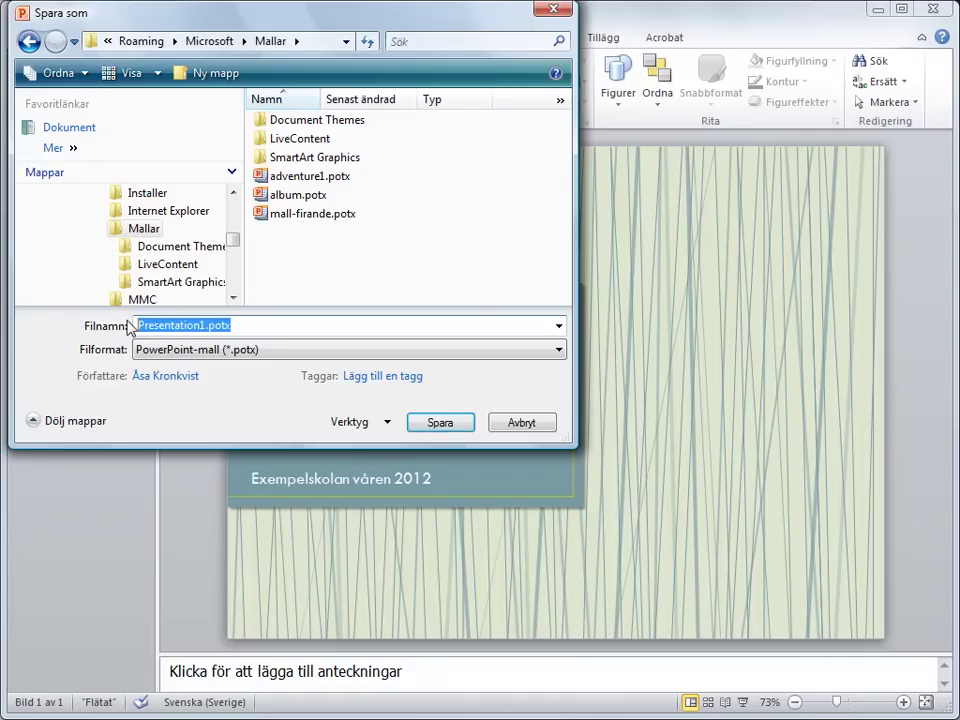
type("Äventyrsberättelse")
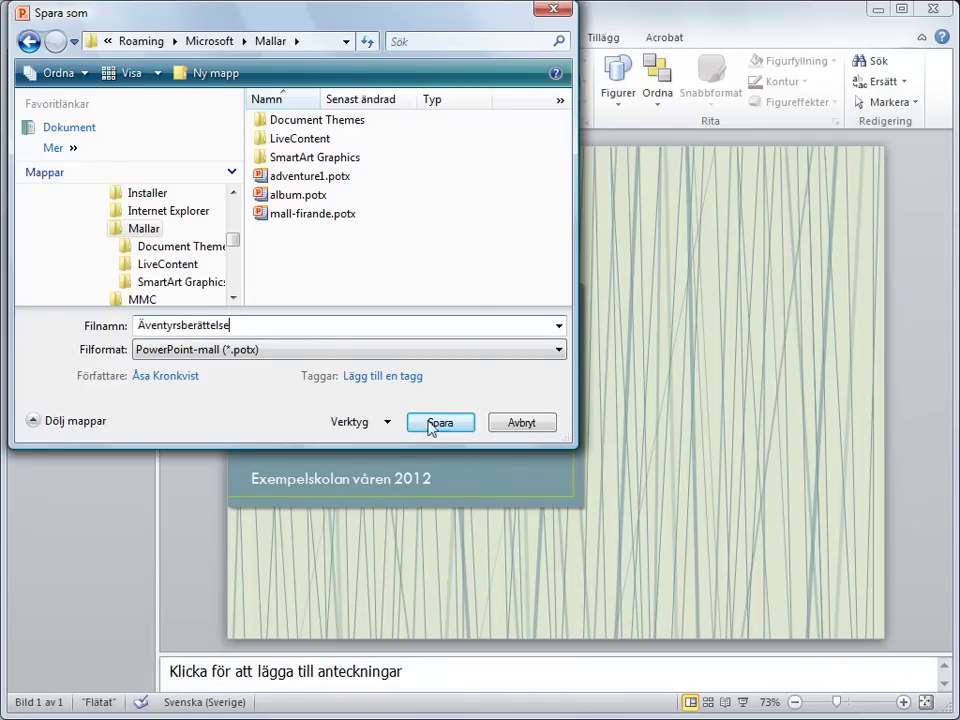
left_click(443, 427)
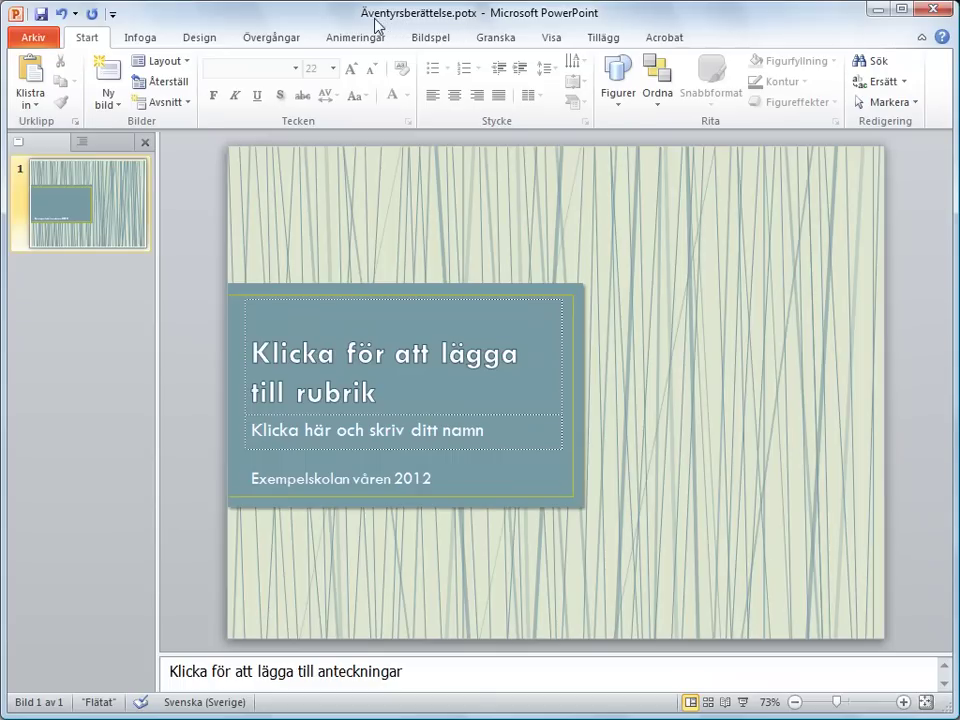
Create a new presentation from the Äventyrsberättelse template in My Templates.
left_click(35, 41)
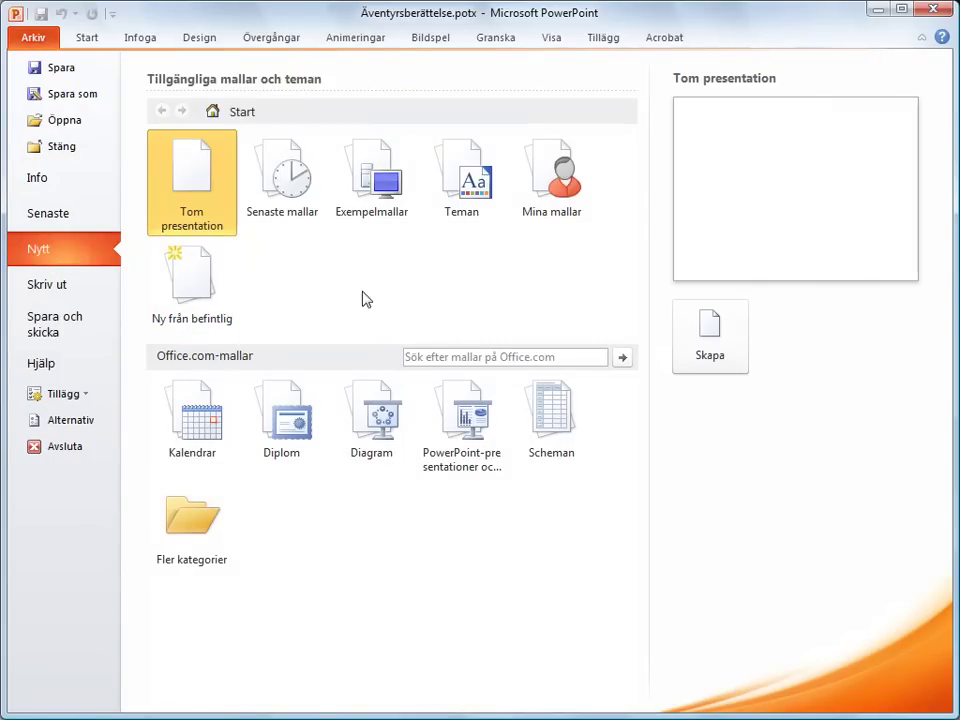
left_click(565, 175)
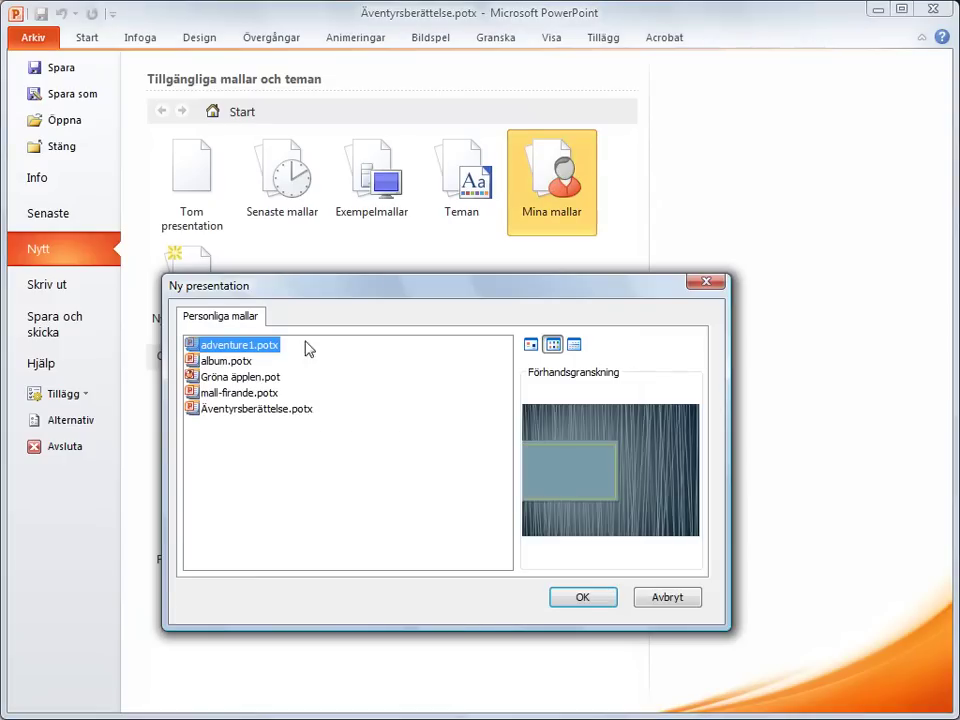
left_click(232, 409)
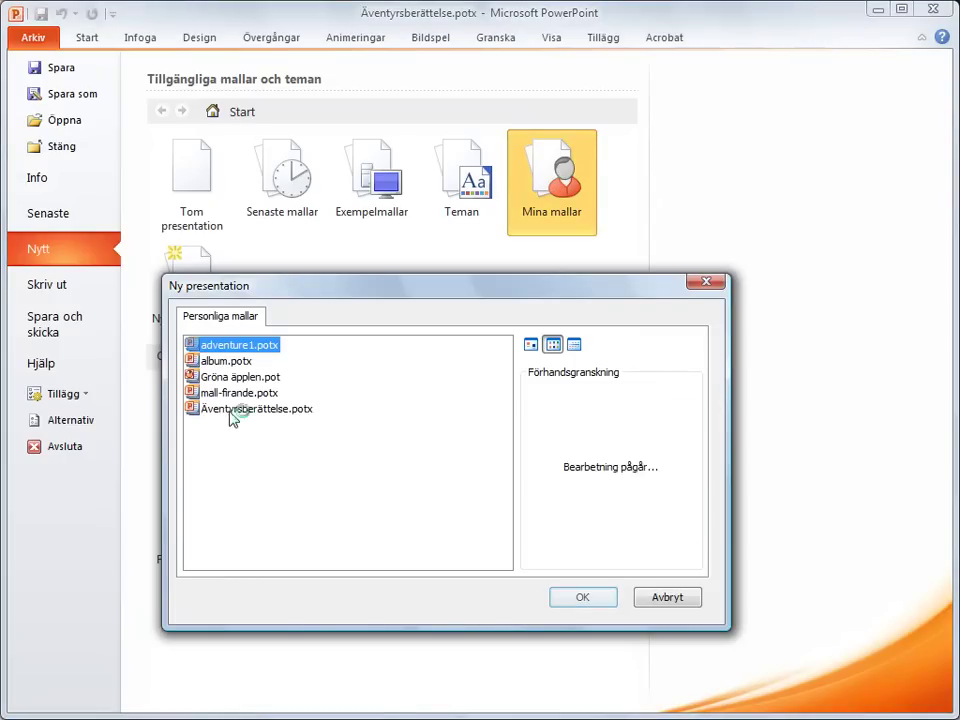
left_click(580, 597)
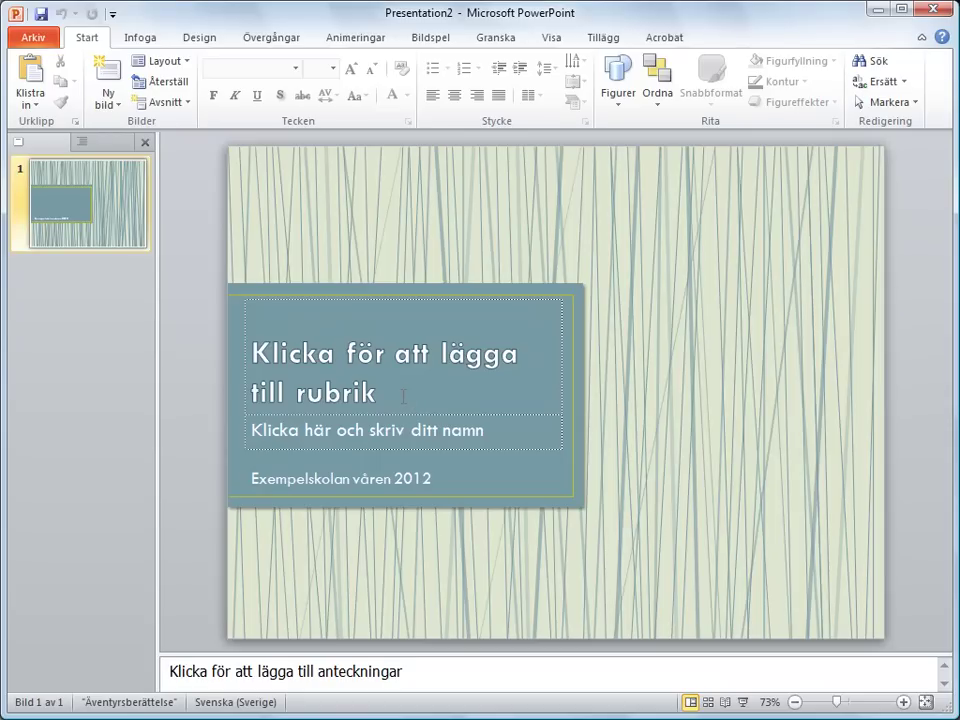
Title the slide 'Ett vinteräventyr', enter the author's name, and add a 1. Inledning slide.
left_click(403, 397)
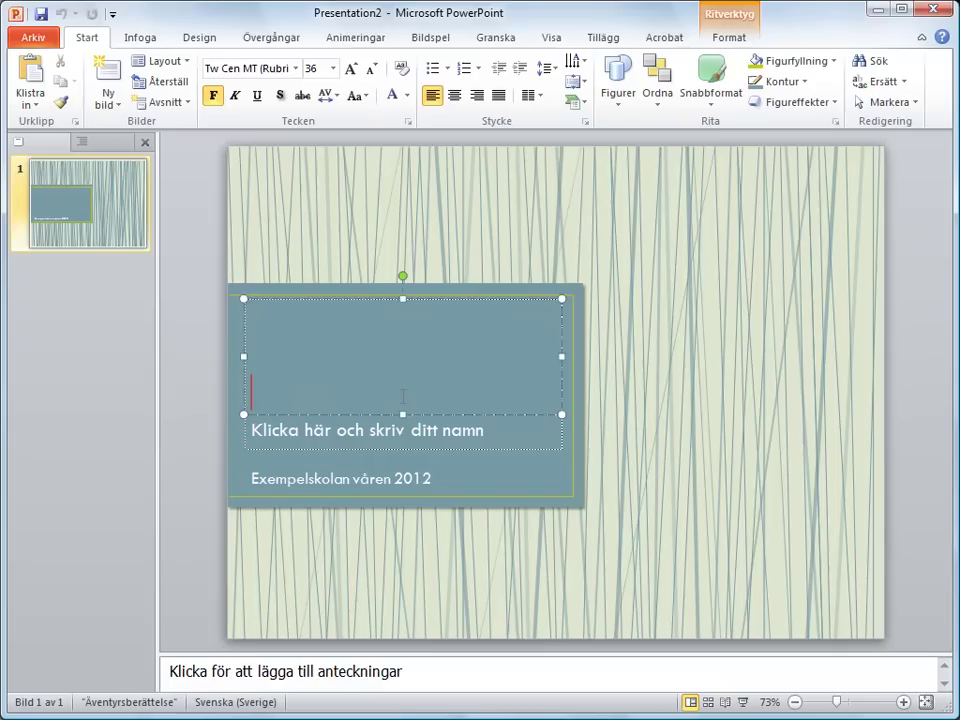
type("Ett vinteräventyr")
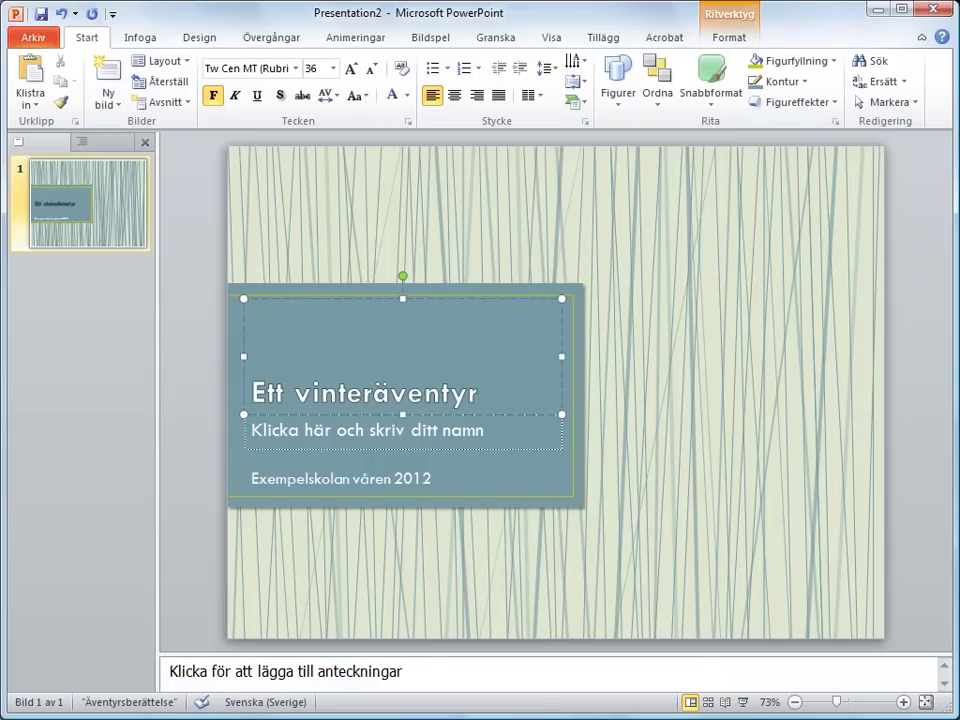
left_click(476, 427)
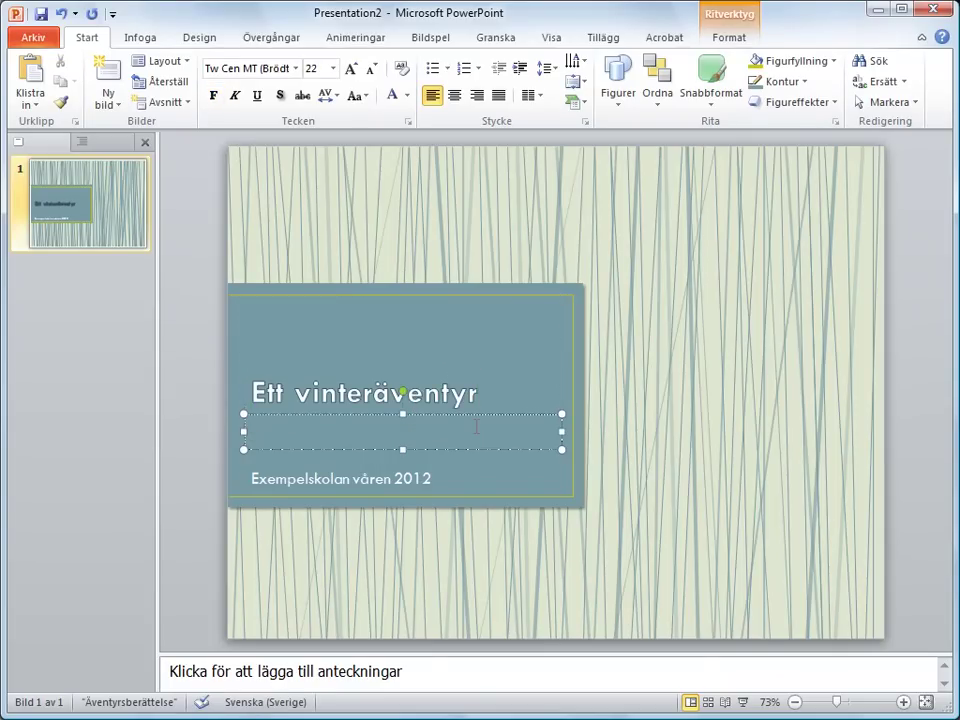
type("Åsa")
type(" Kronkvist")
left_click(328, 366)
left_click(110, 100)
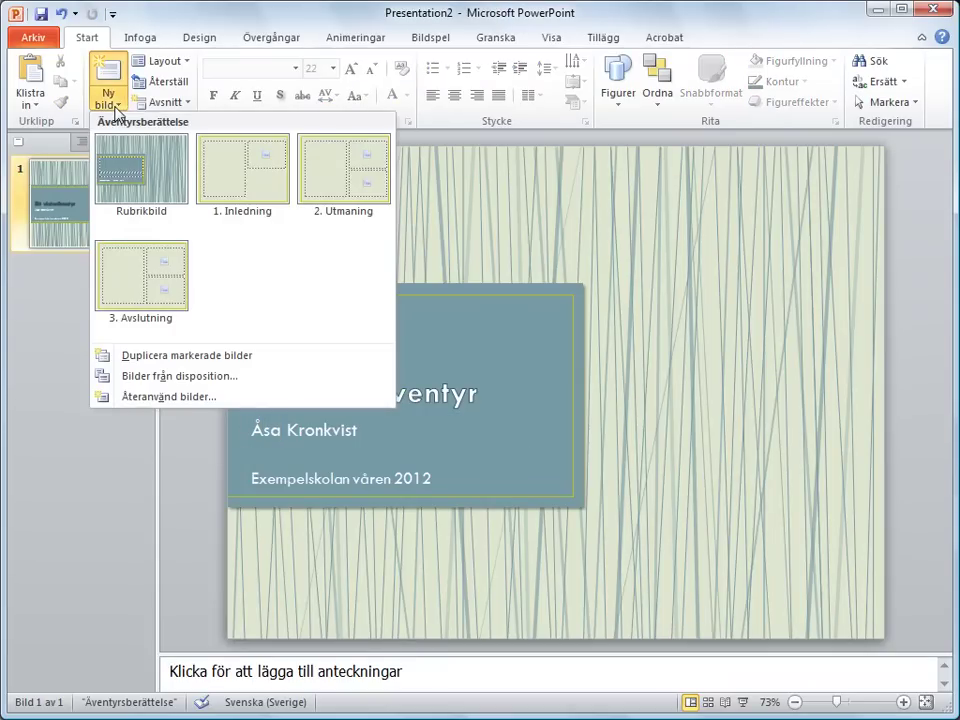
left_click(248, 178)
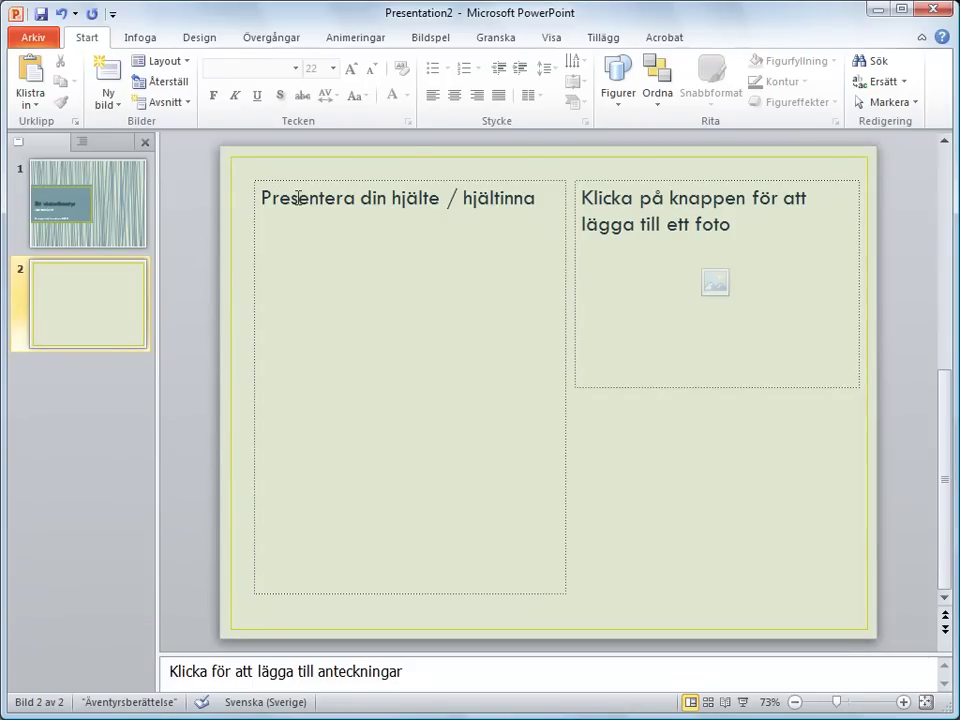
Write the story's opening text on slide 2 and insert a winter photo beside it.
left_click(297, 197)
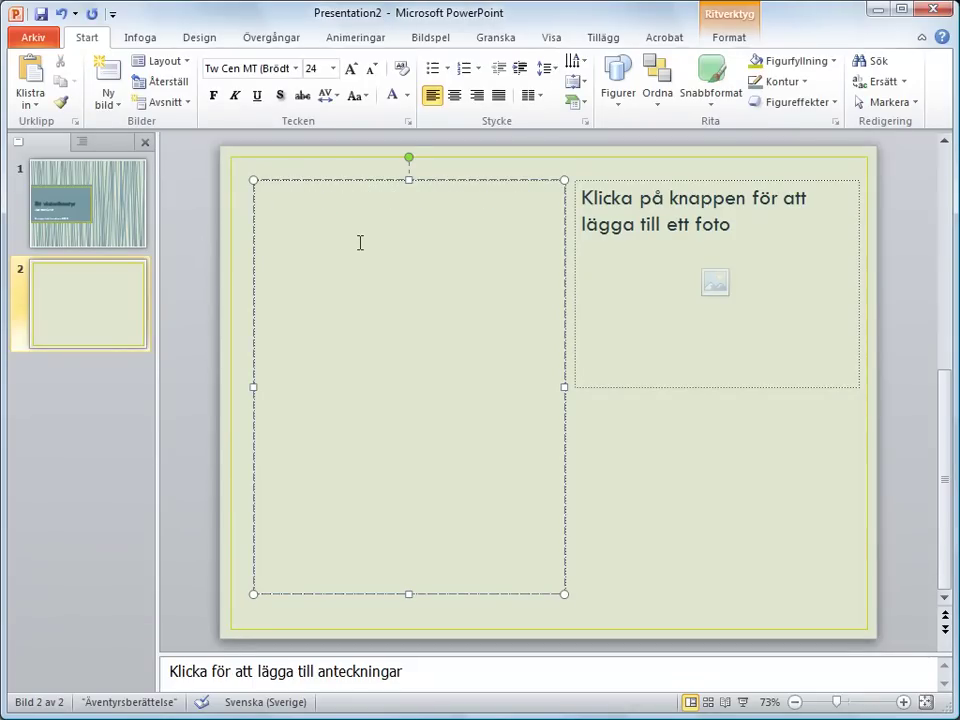
type("Det var en gång en kille som hette Martin. Han hade ett mycket nära förhållande till sin GPS. Men han sökte spänning i tillvaron....")
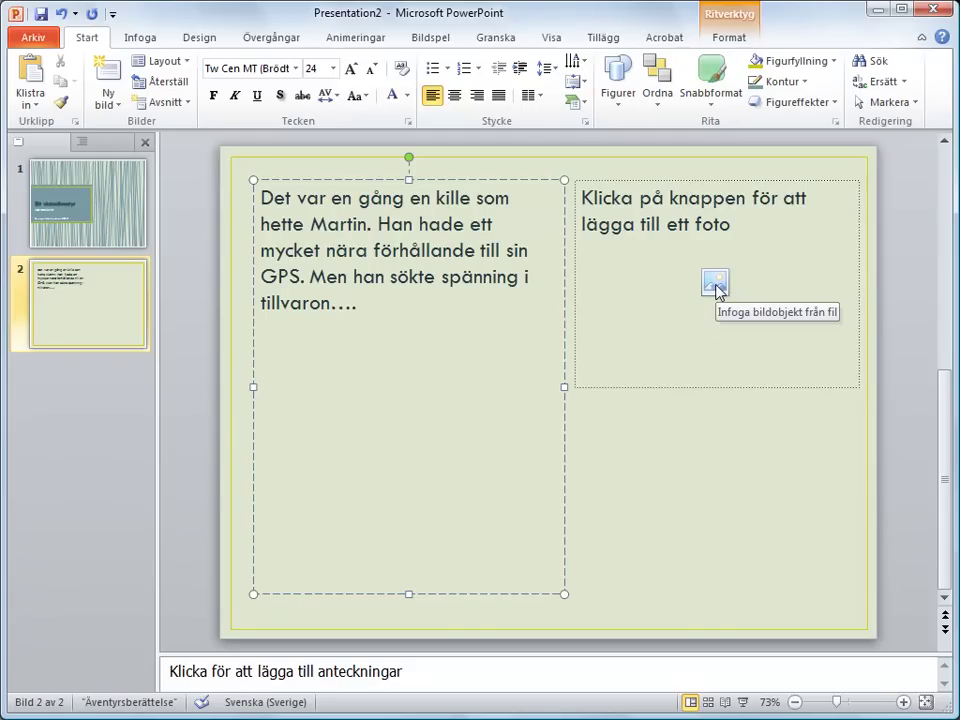
left_click(716, 287)
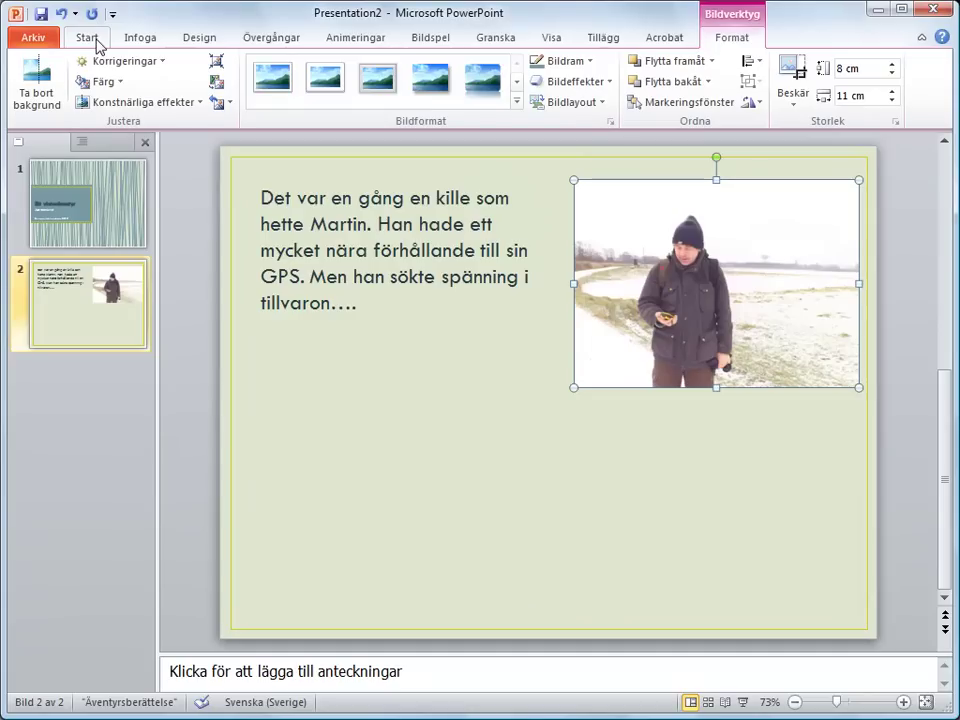
left_click(93, 40)
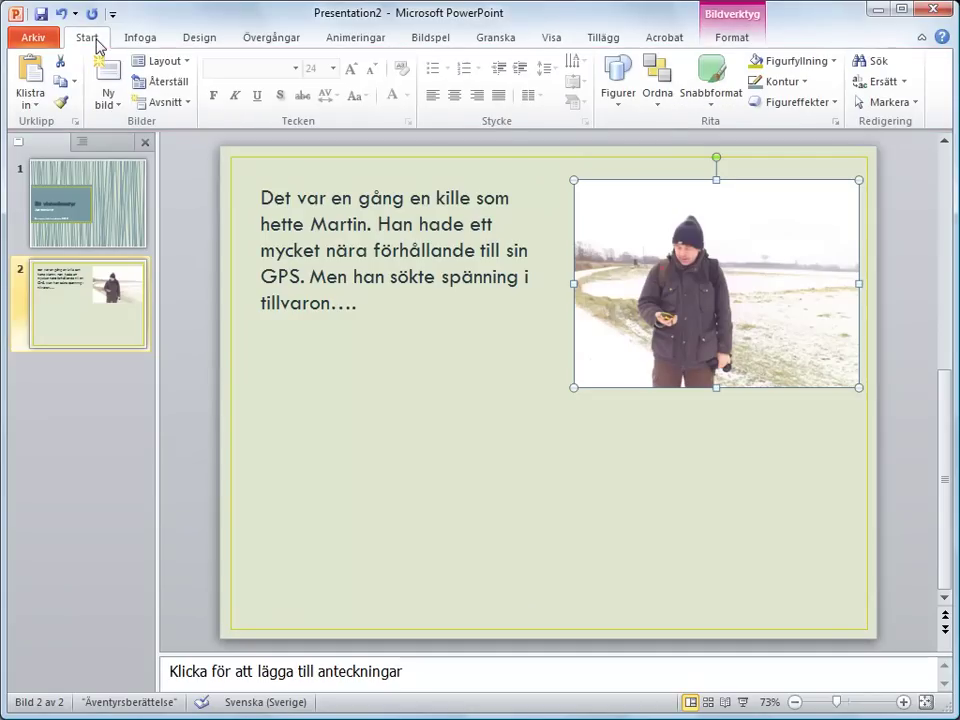
Add a 2. Utmaning slide and begin writing its challenge text.
left_click(108, 98)
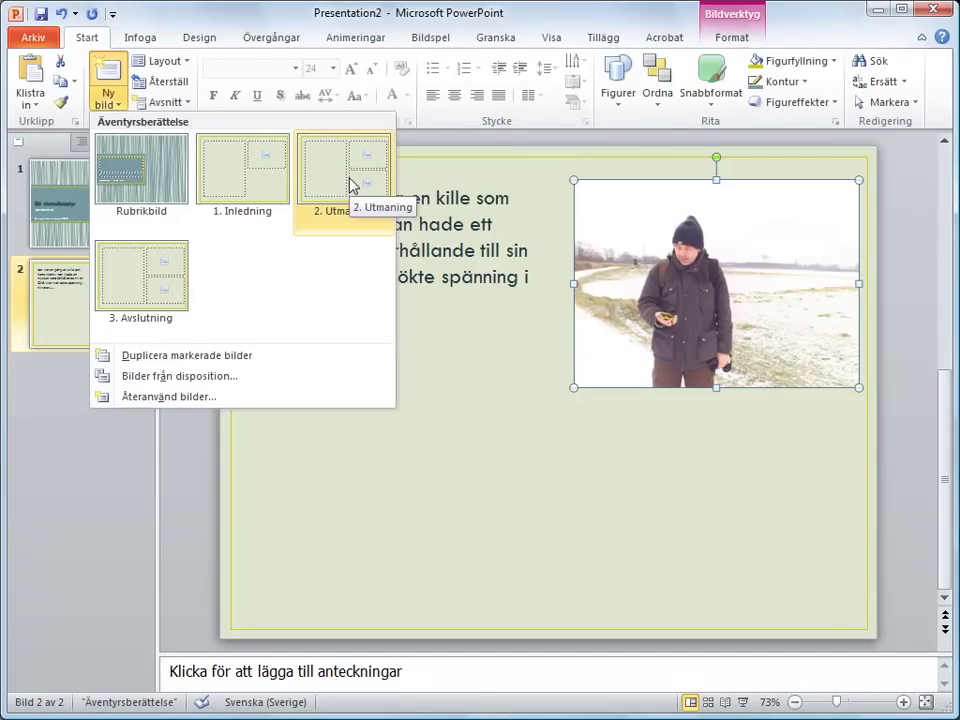
left_click(351, 186)
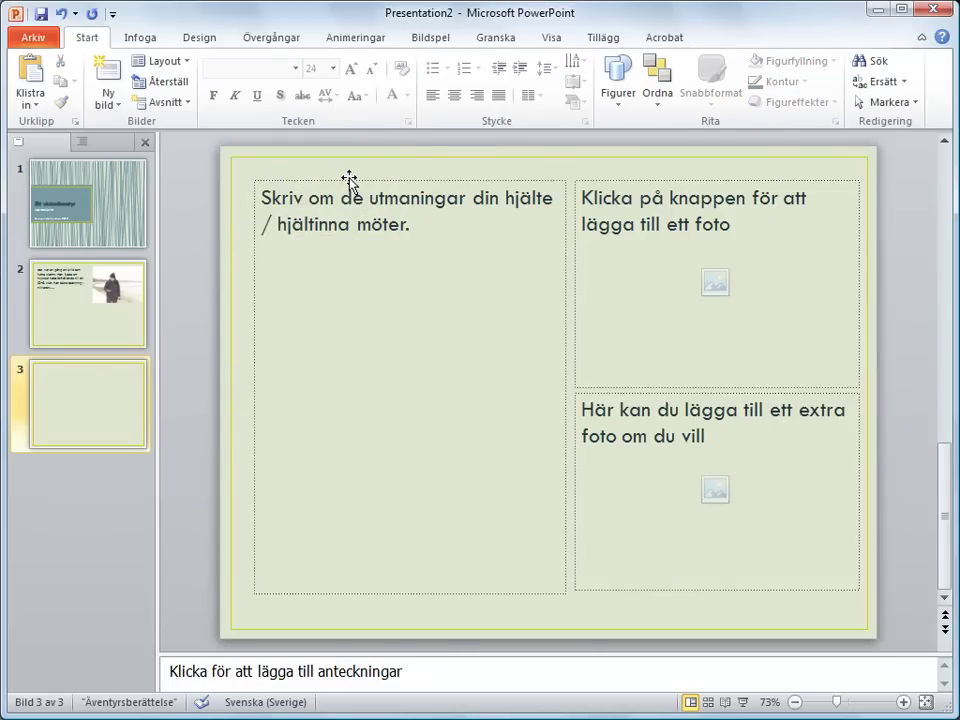
left_click(431, 230)
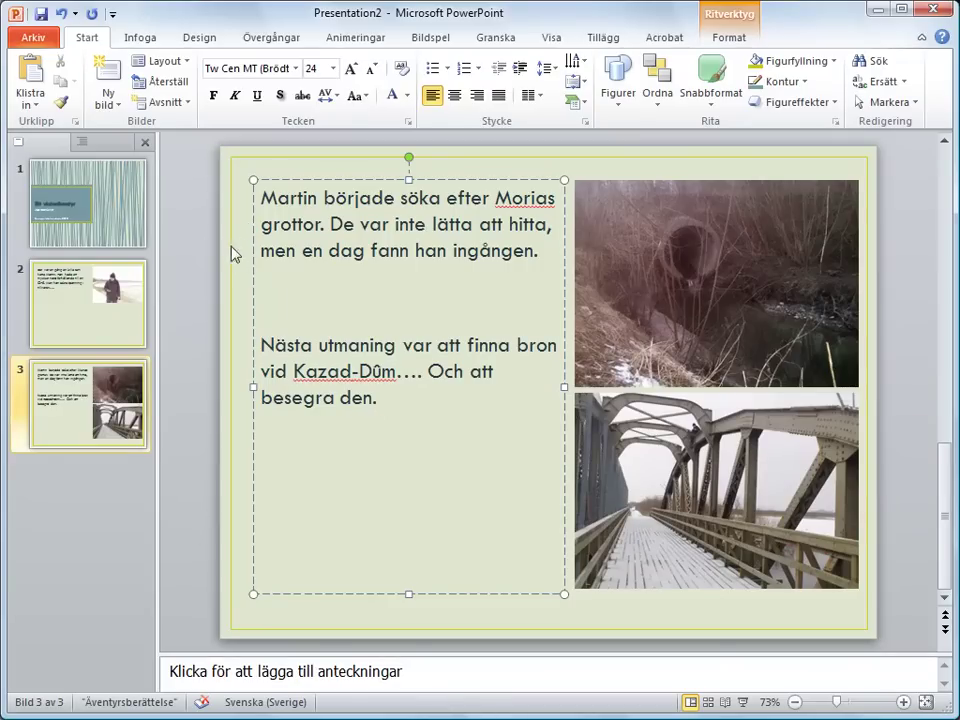
left_click(114, 106)
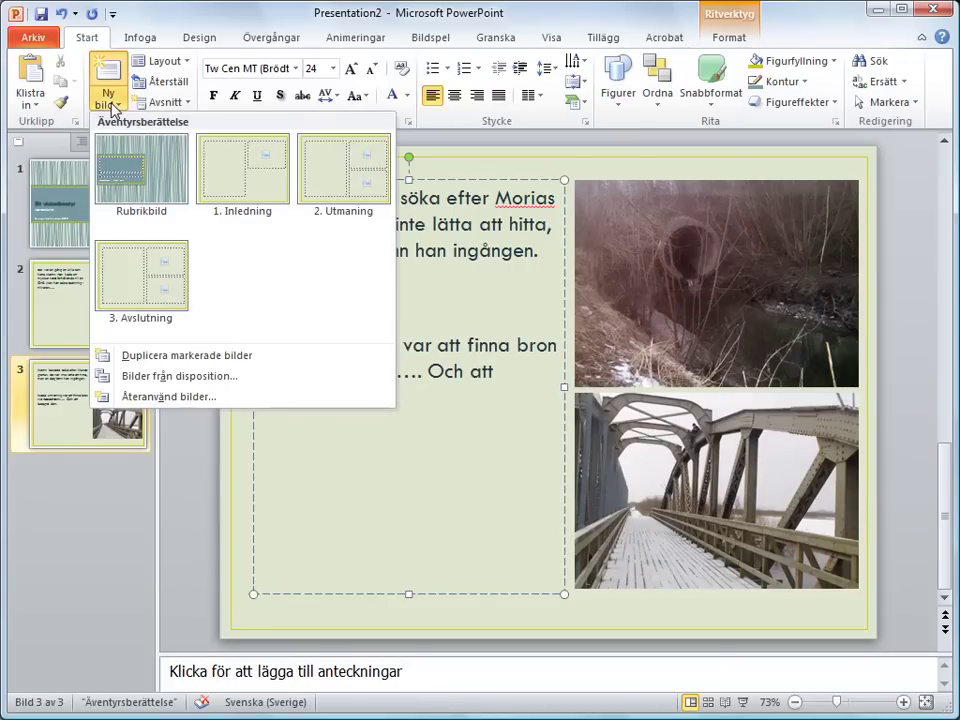
Add a 3. Avslutning slide with the ending text, then start saving the presentation.
left_click(150, 265)
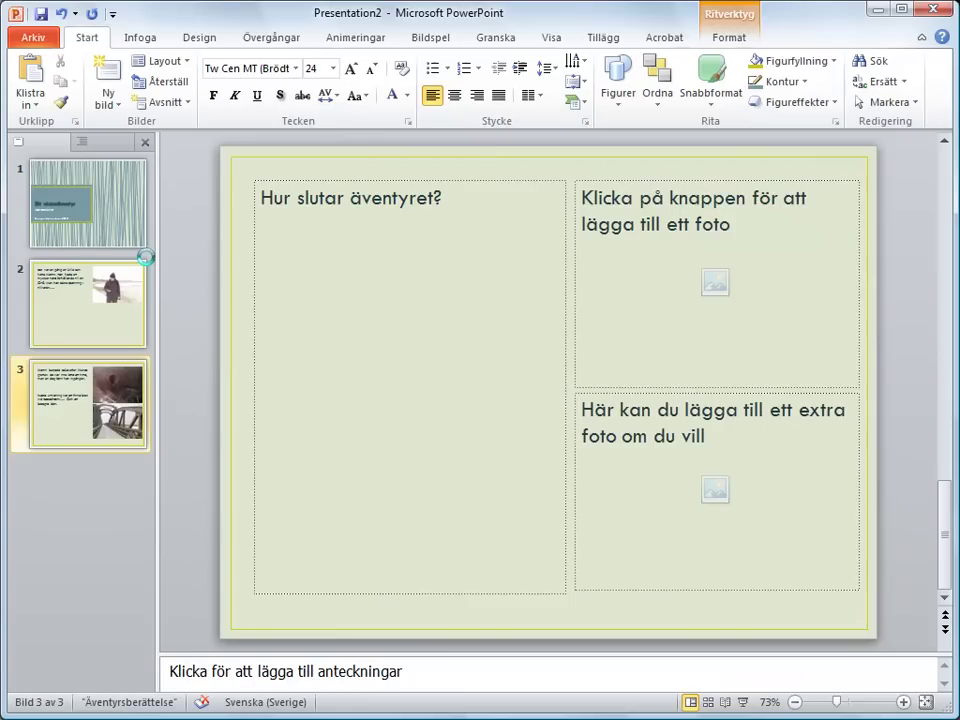
left_click(468, 207)
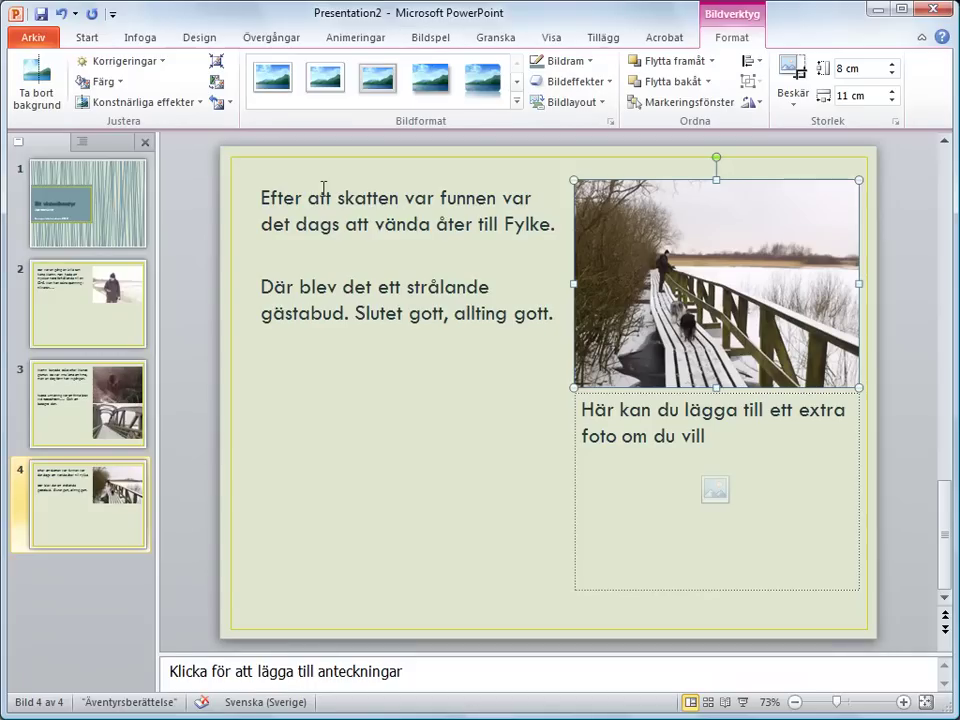
left_click(41, 13)
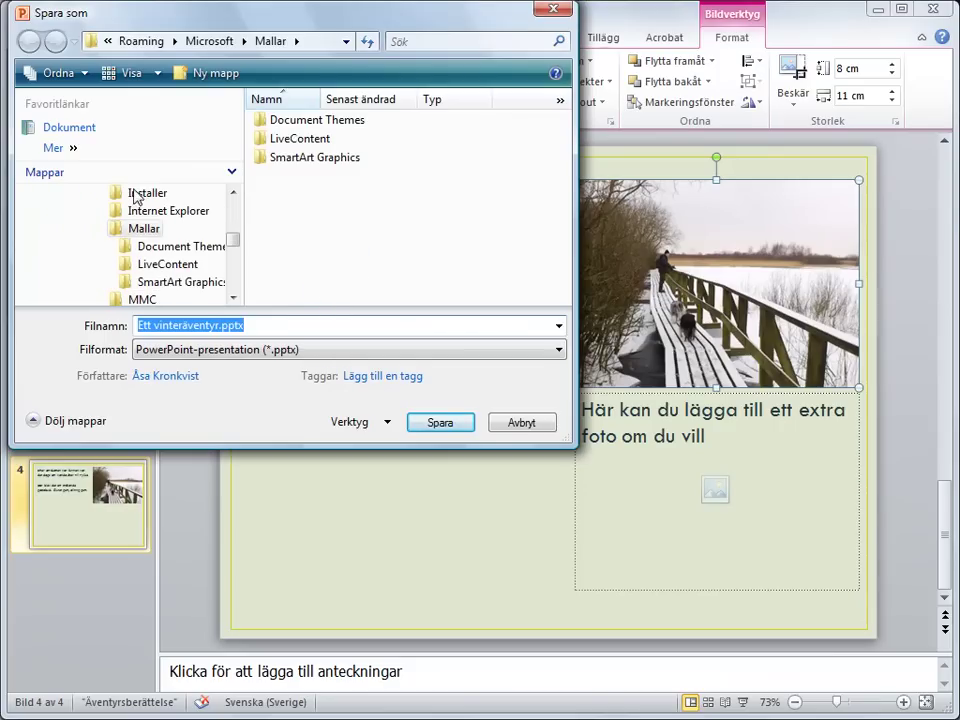
Save the story as Ett vinteräventyr.pptx in the Dokument folder and show the Visa commands.
left_click(70, 128)
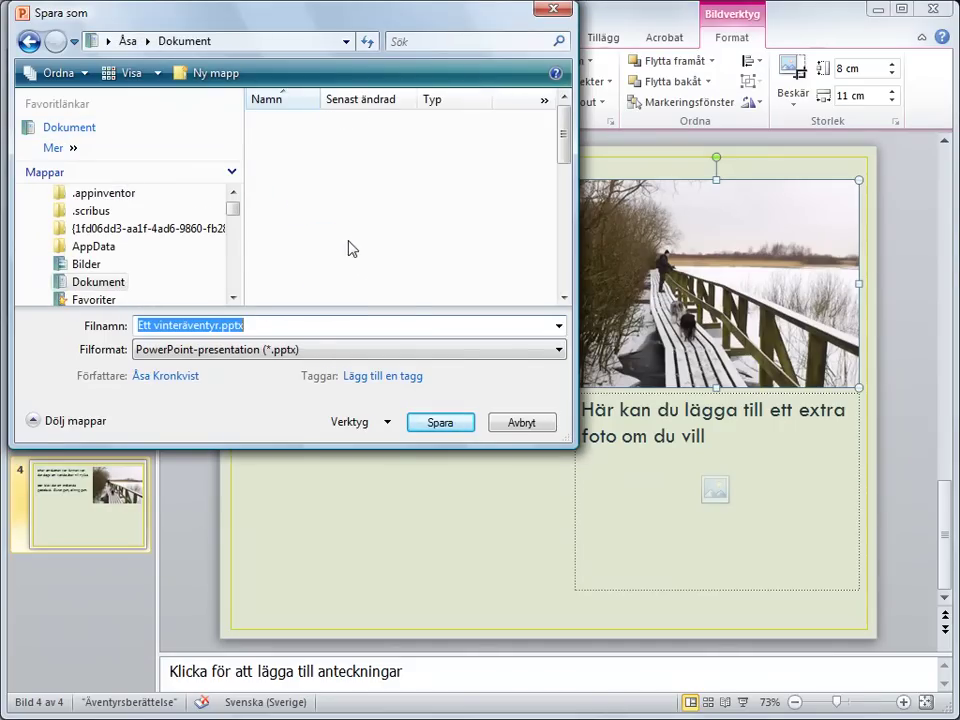
left_click(440, 424)
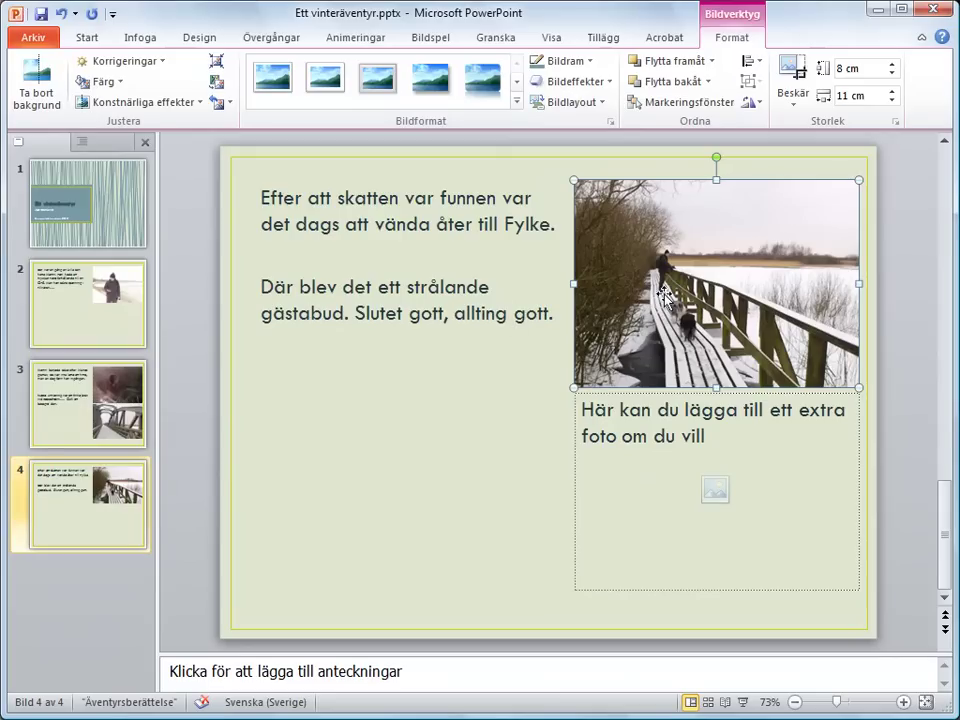
left_click(554, 40)
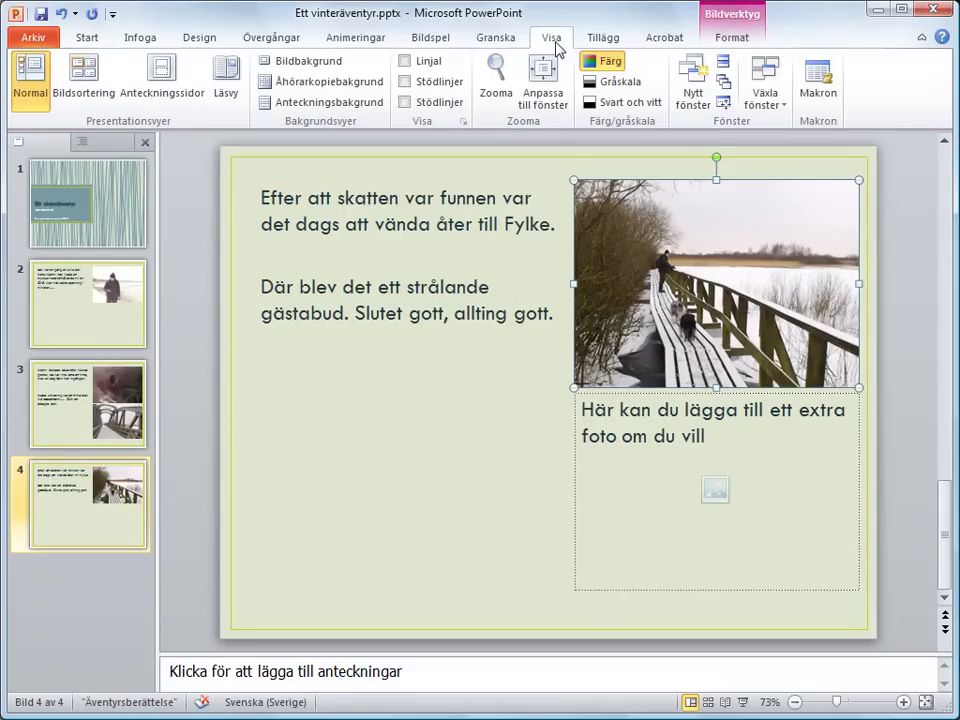